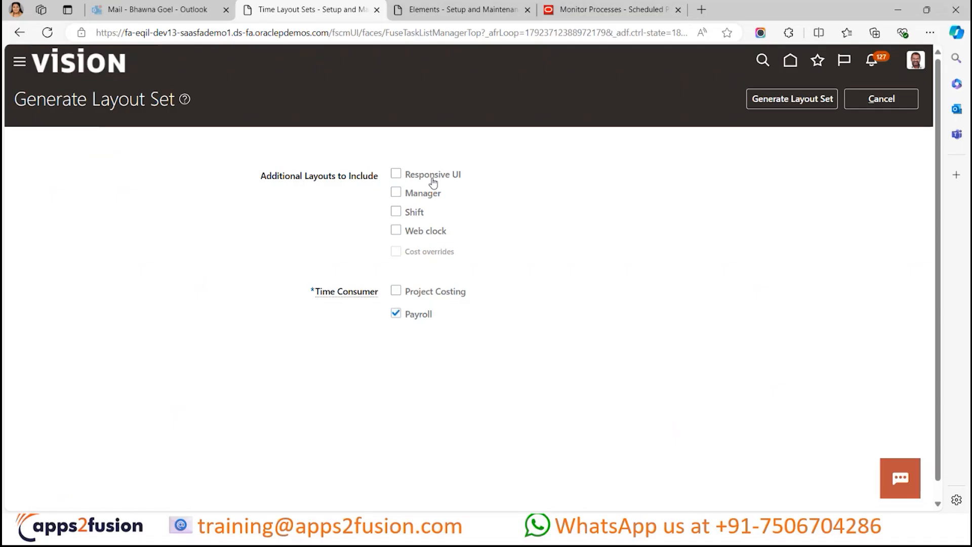
- Generate the layout set with Responsive UI, Manager and Shift as additional layouts
left_click(433, 181)
left_click(425, 196)
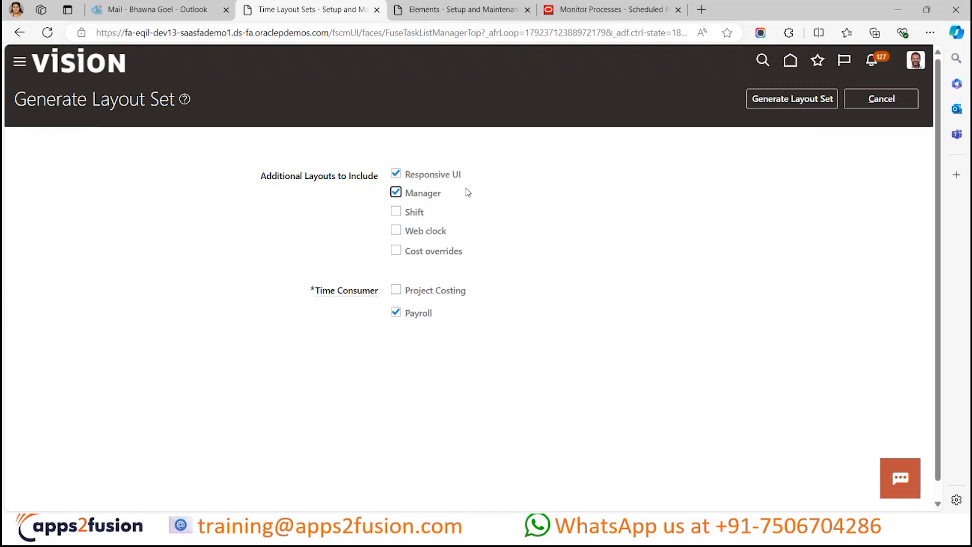
left_click(417, 219)
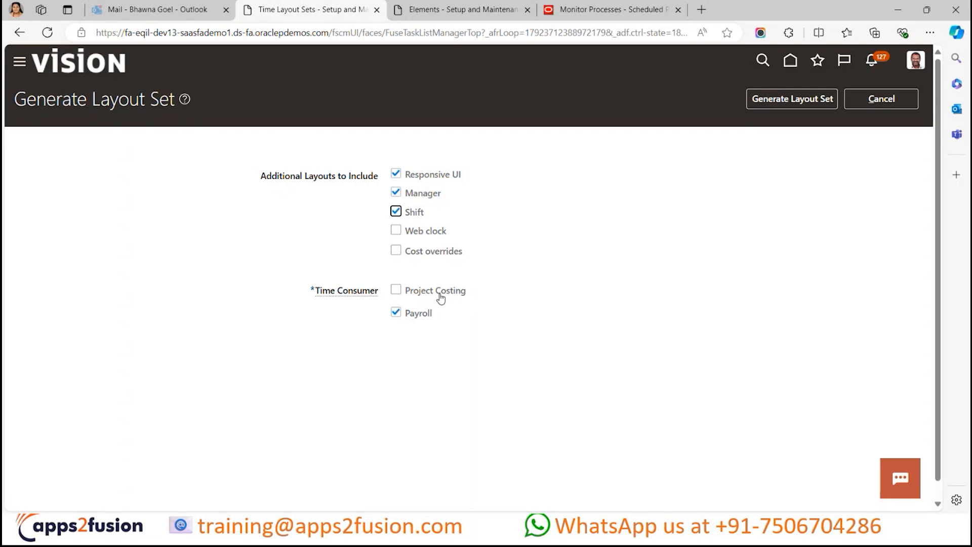
left_click(533, 217)
left_click(785, 99)
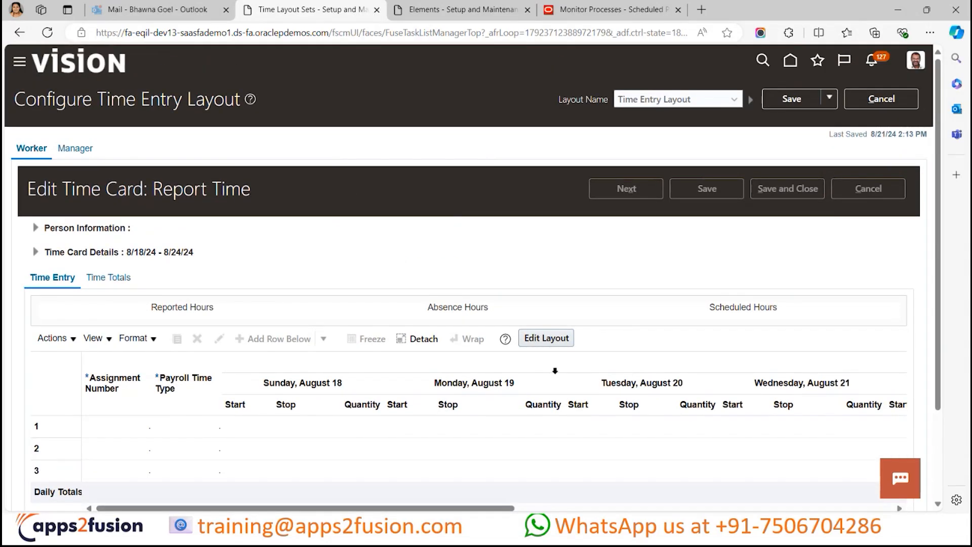
- Open the worker time entry layout for editing and remove the Payroll Time Type field from the time card fields
scroll(554, 373, "down", 1)
scroll(555, 371, "up", 1)
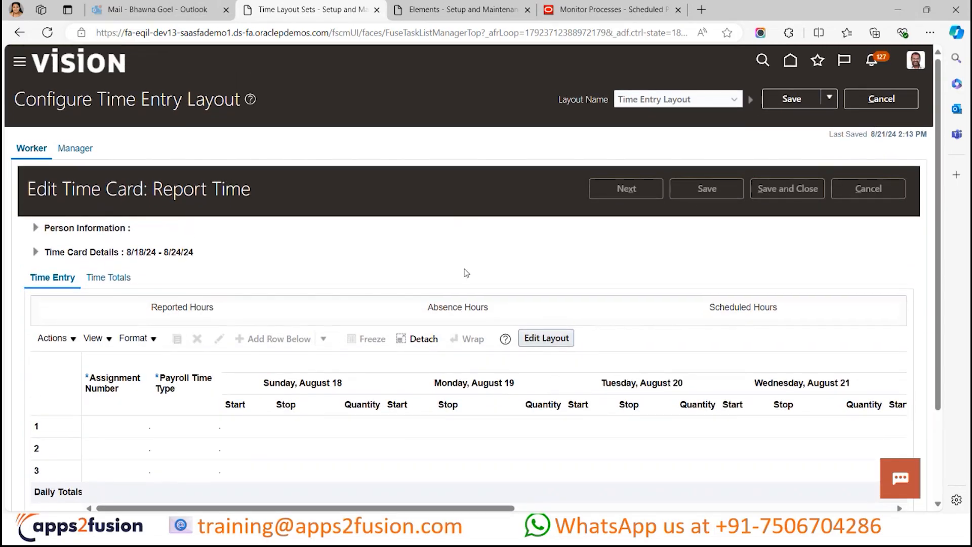
scroll(443, 278, "down", 3)
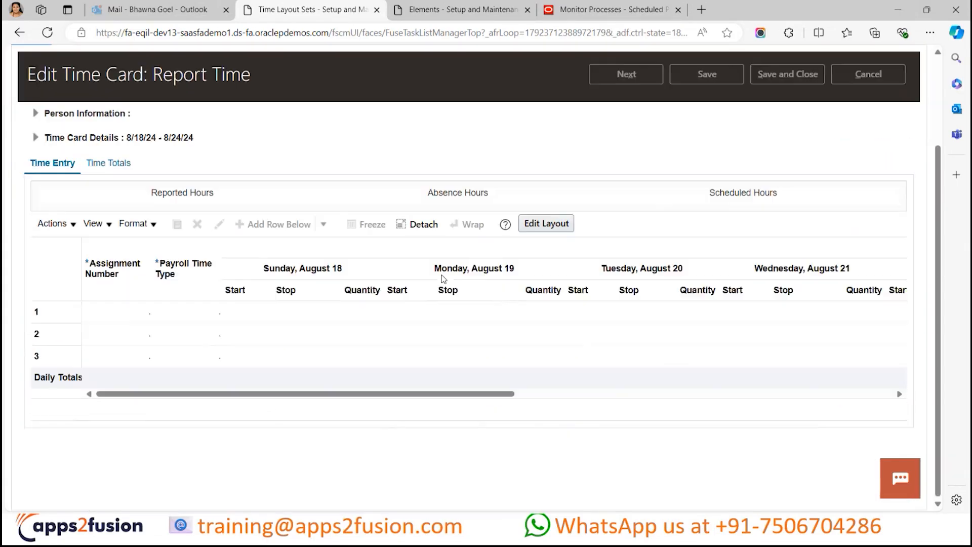
scroll(430, 330, "up", 3)
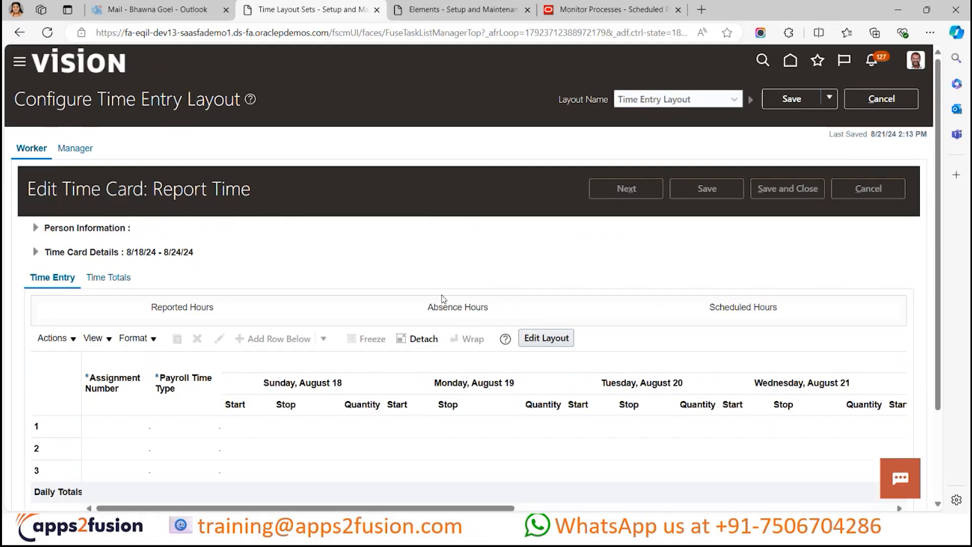
scroll(338, 317, "down", 3)
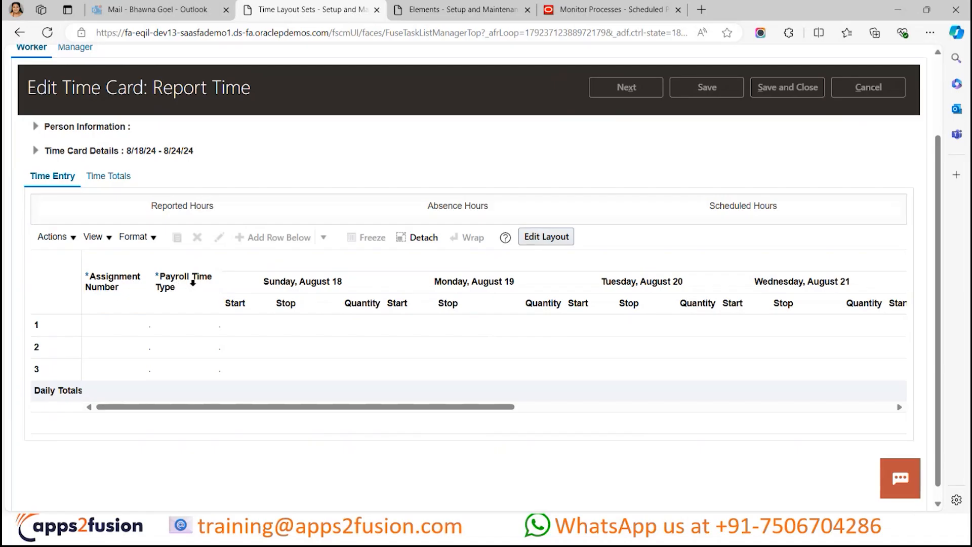
scroll(479, 290, "up", 2)
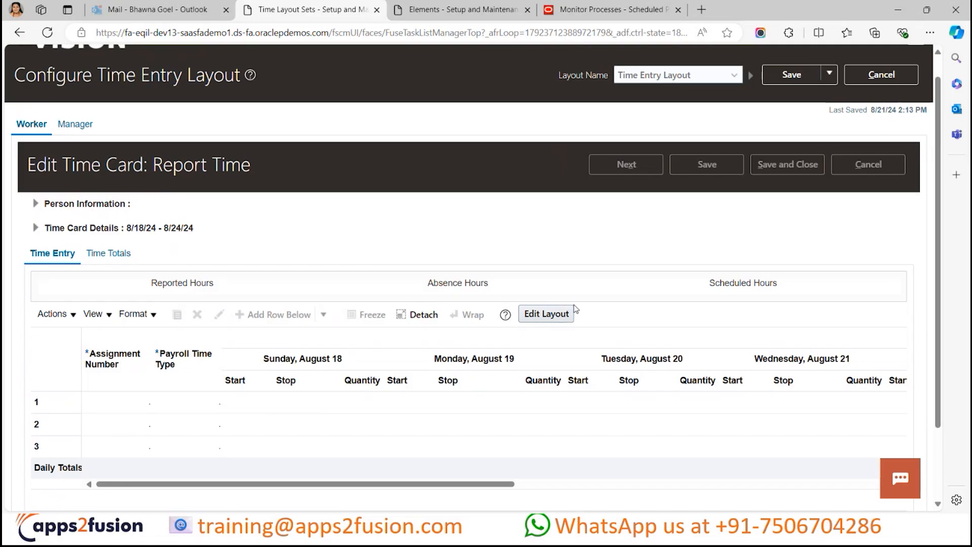
left_click(547, 317)
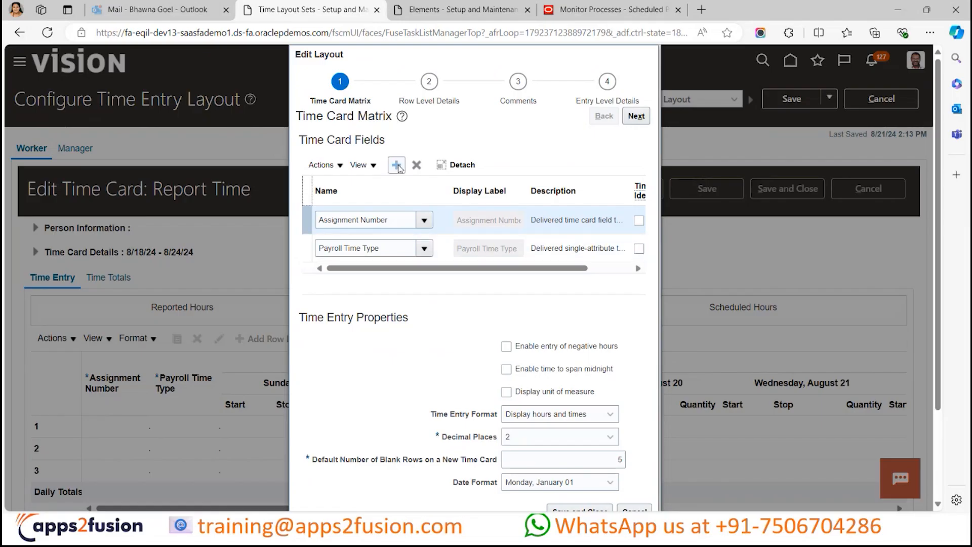
left_click(470, 247)
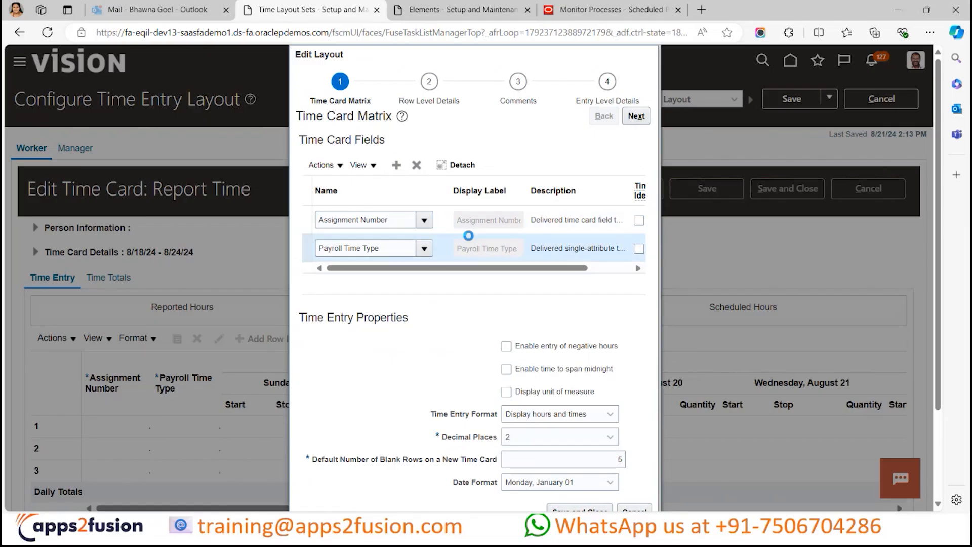
left_click(416, 166)
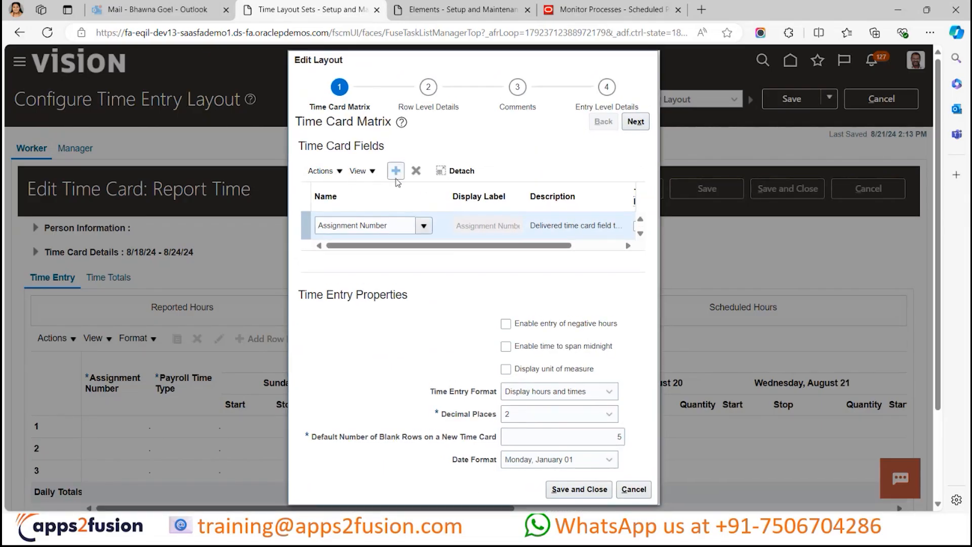
- Add a blank time card field row above Assignment Number and start looking up an OTL training field for its name
left_click(396, 179)
left_click(383, 227)
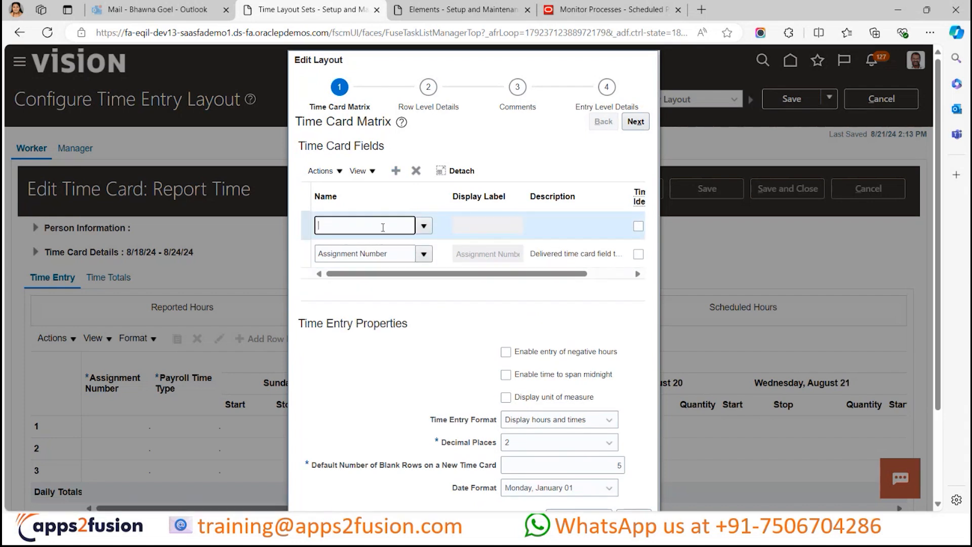
type("OTL Trainning")
key("BackSpace")
key("BackSpace")
key("BackSpace")
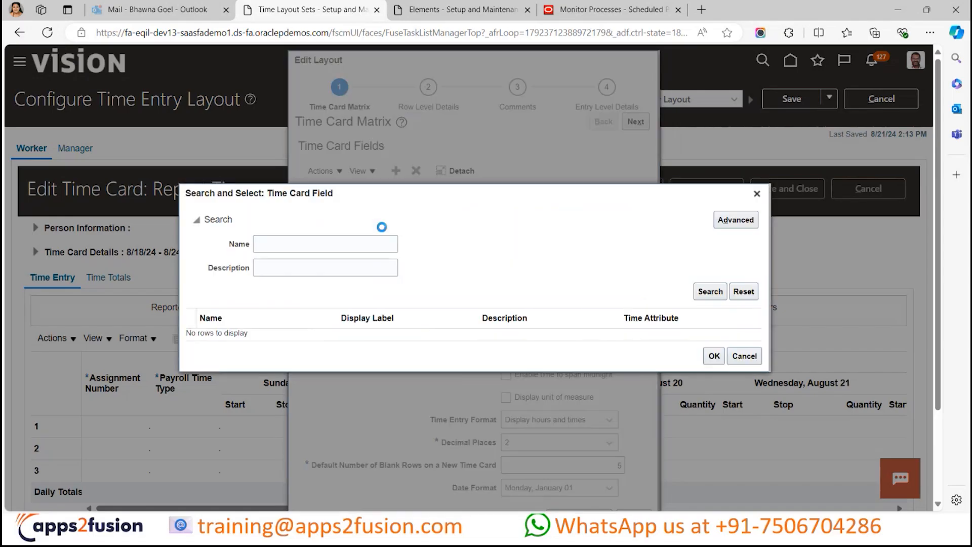
- Search the time card fields for "OTL Train" and try to assign OTL Training Time Layout Component to the new row
left_click(384, 237)
type("OTL ")
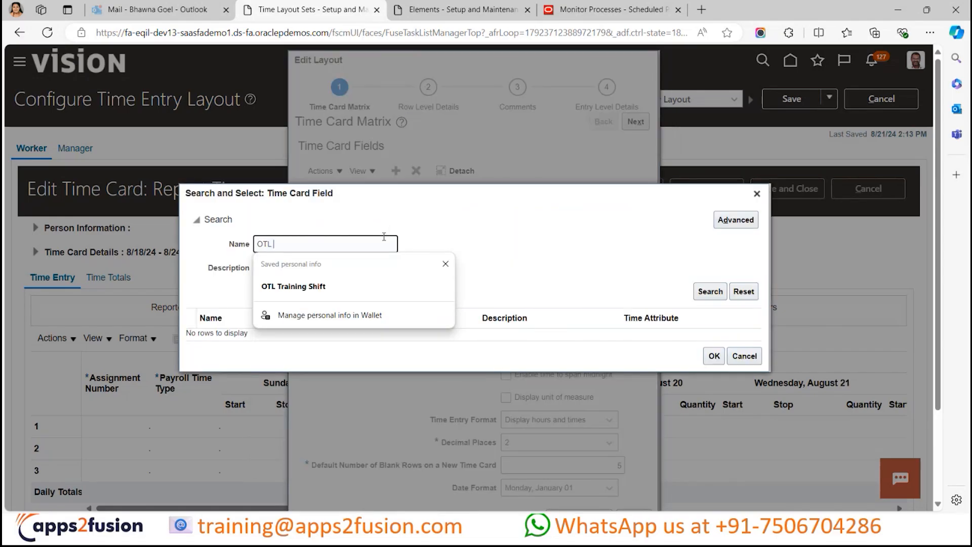
type("Train")
key("Return")
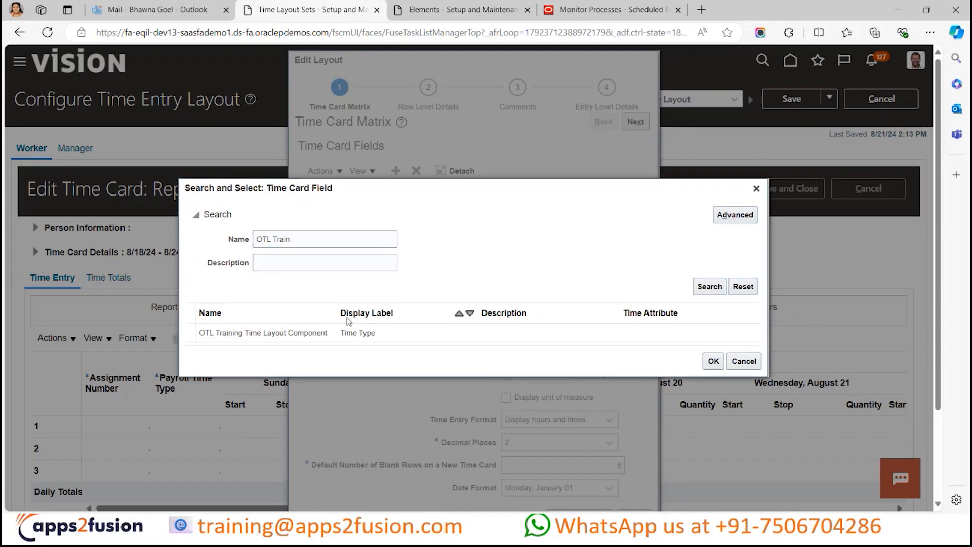
left_click(496, 332)
left_click(719, 357)
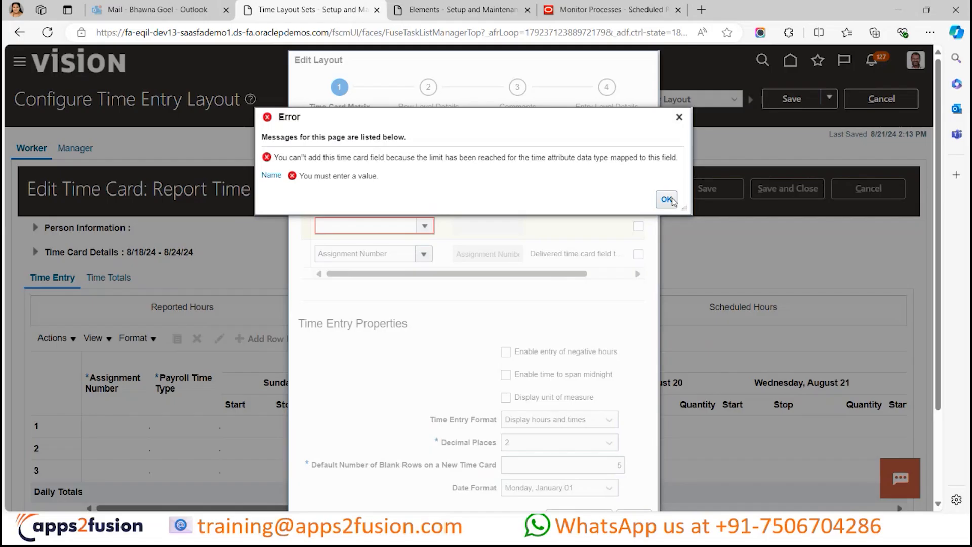
left_click(666, 198)
- Retry assigning OTL Training Time Layout Component from the suggestions for "OTL Train" in the blank row's name
left_click(400, 225)
type("OTL Train")
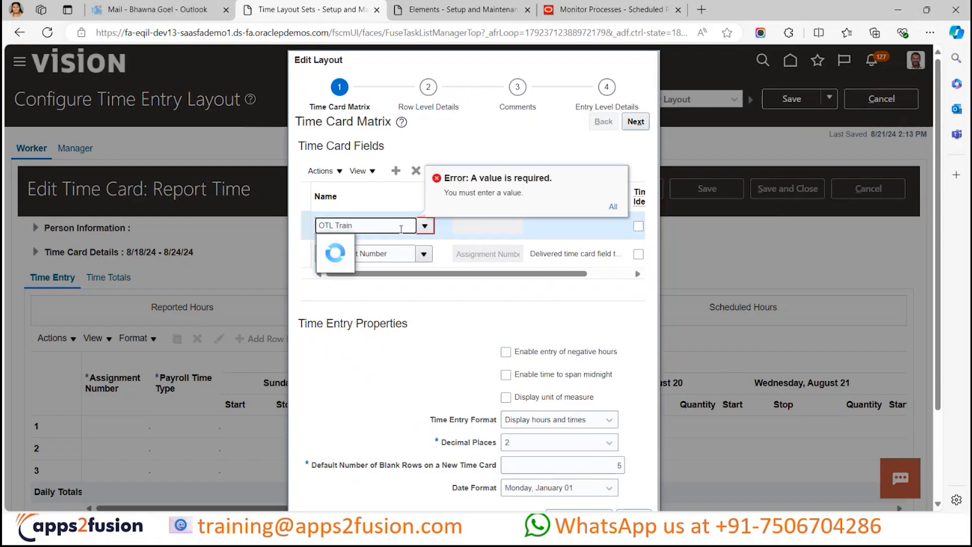
left_click(374, 241)
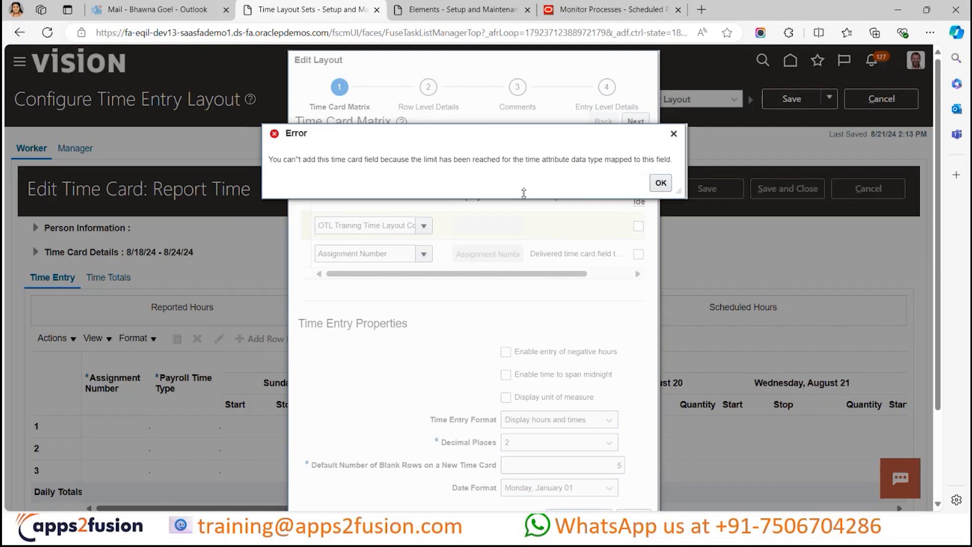
left_click(666, 184)
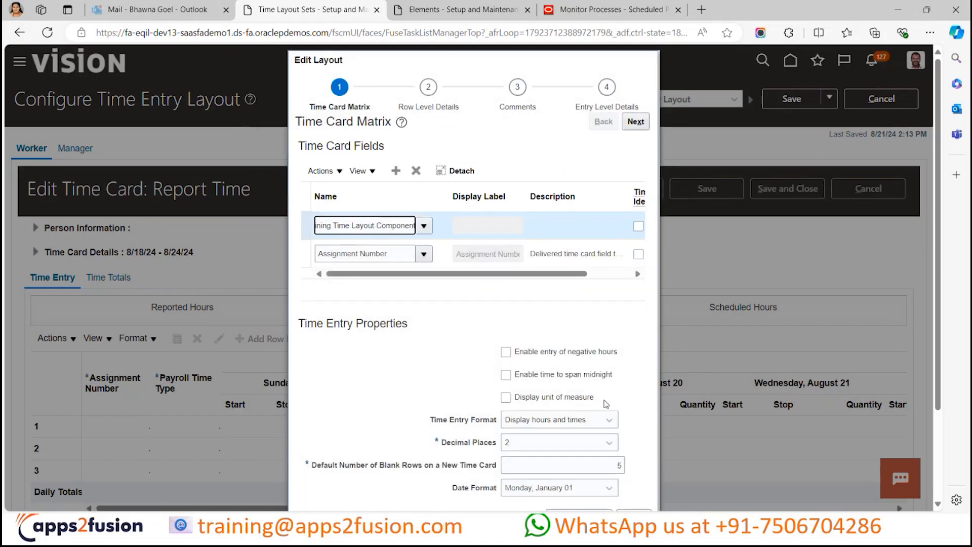
- Discard the unsaved time card field edits and close the layout editor
scroll(608, 405, "down", 2)
left_click(635, 408)
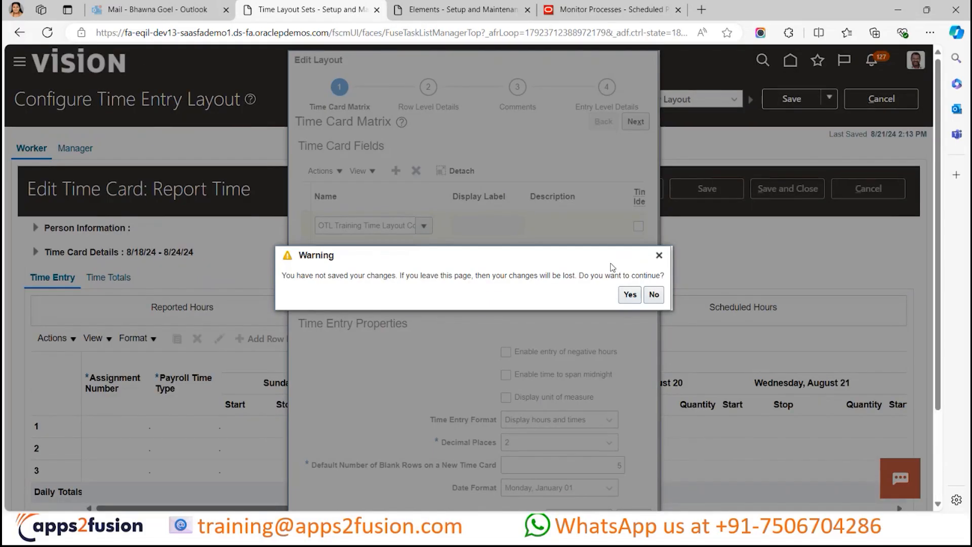
left_click(630, 294)
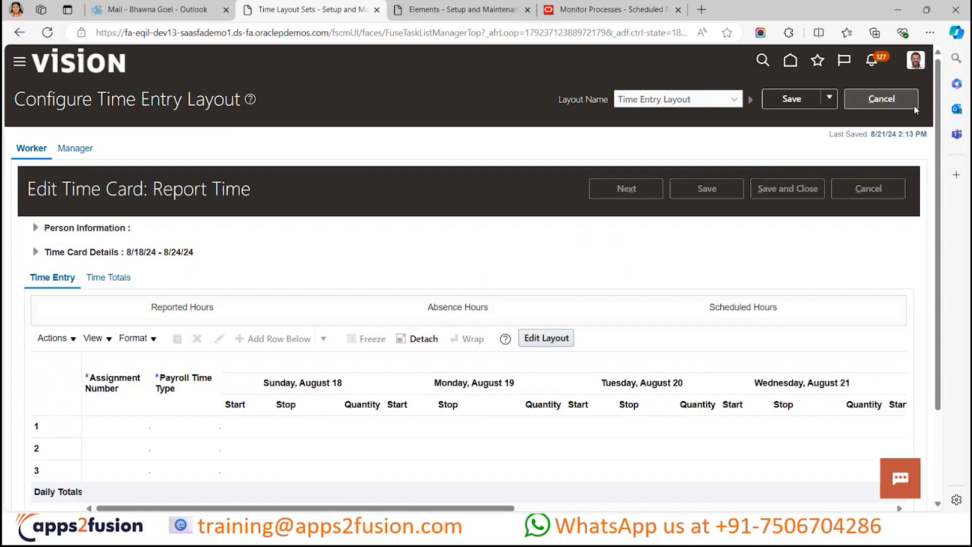
- Leave the time entry layout configuration and the OTL Training Layout Set without saving, returning to the Layout Sets list
left_click(911, 104)
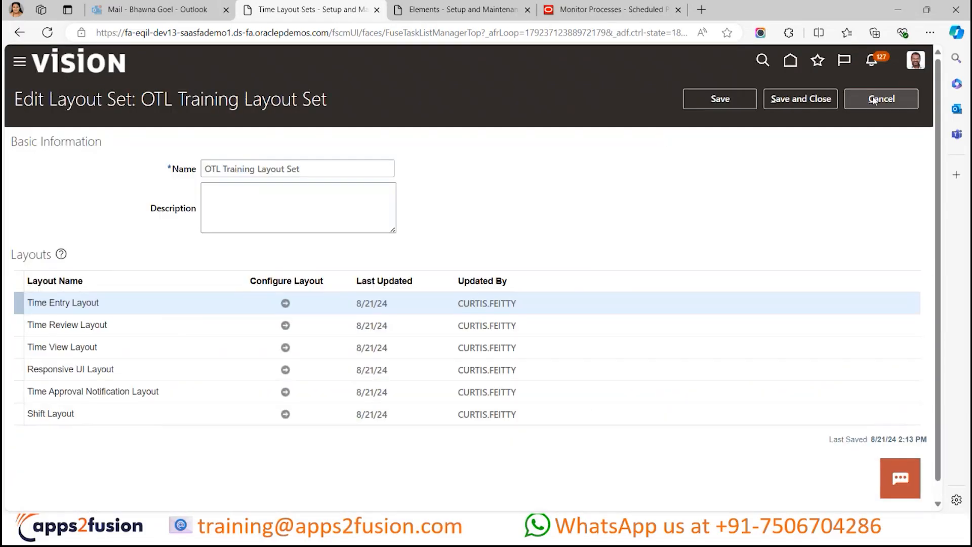
left_click(874, 100)
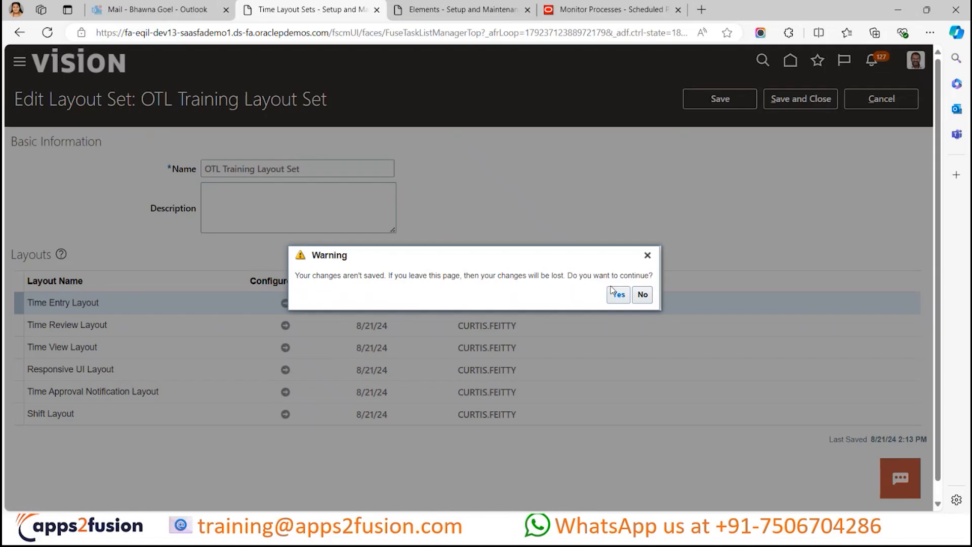
left_click(614, 294)
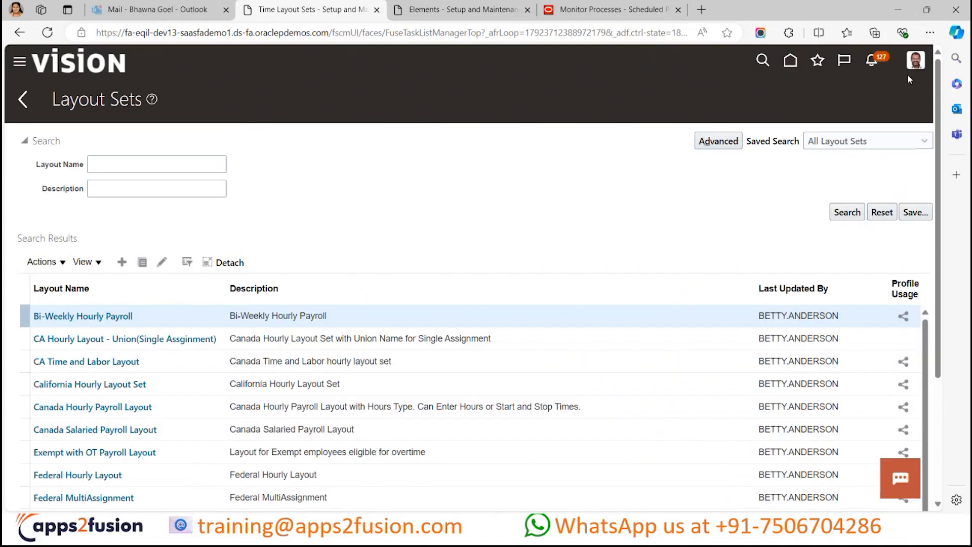
- Sign out of the application and confirm the sign-out
left_click(914, 62)
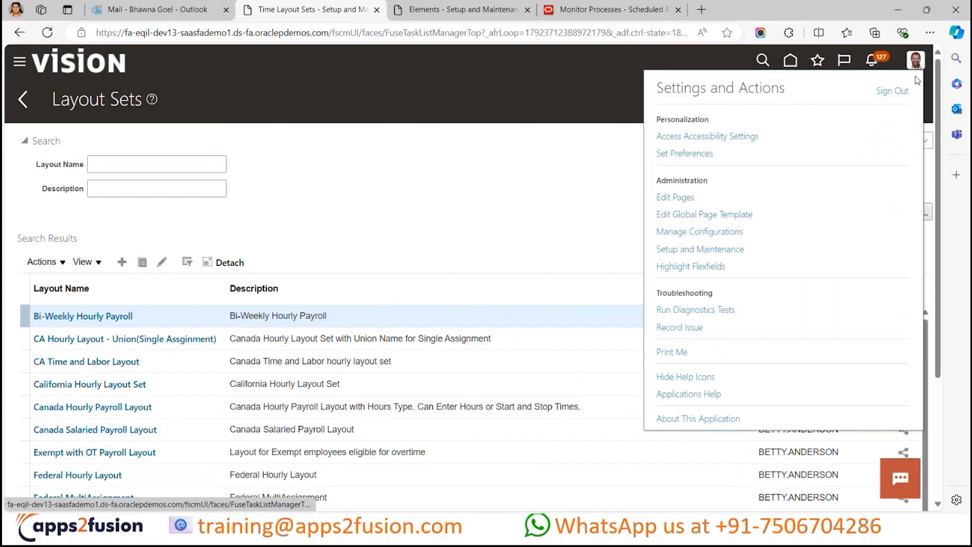
left_click(894, 93)
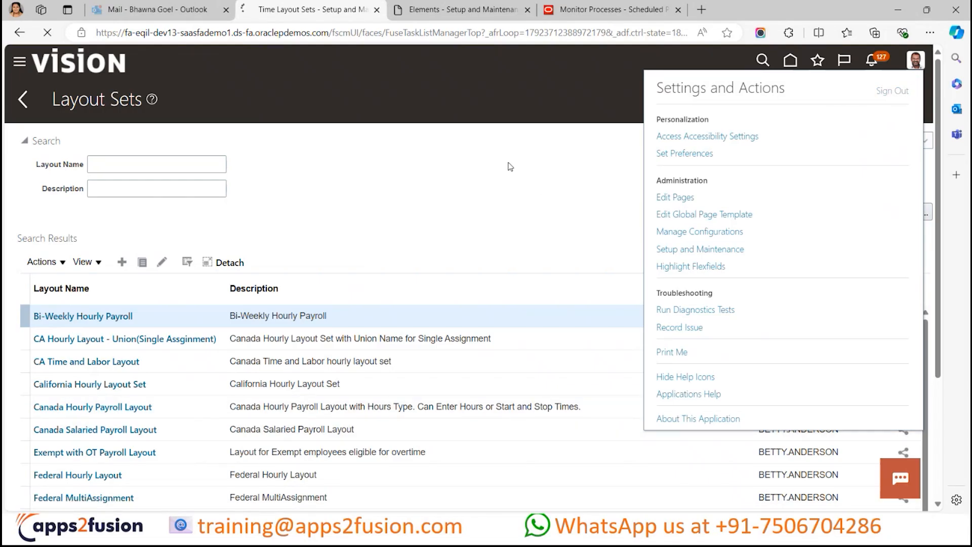
left_click(457, 314)
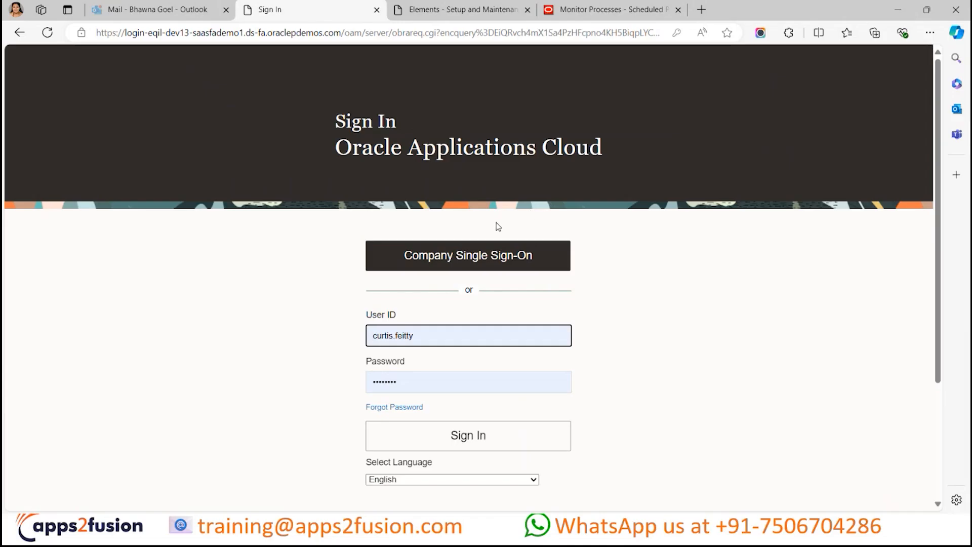
mouse_move(431, 544)
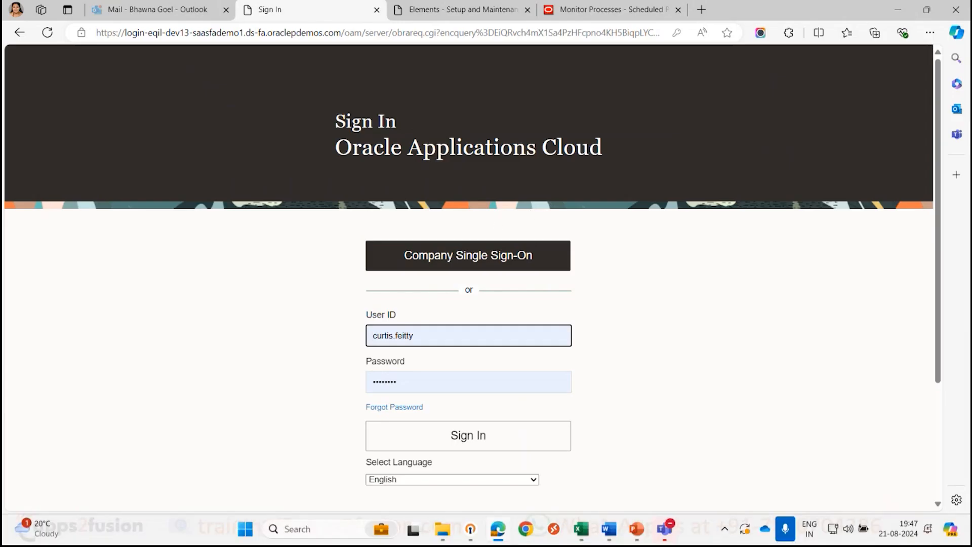
left_click(524, 534)
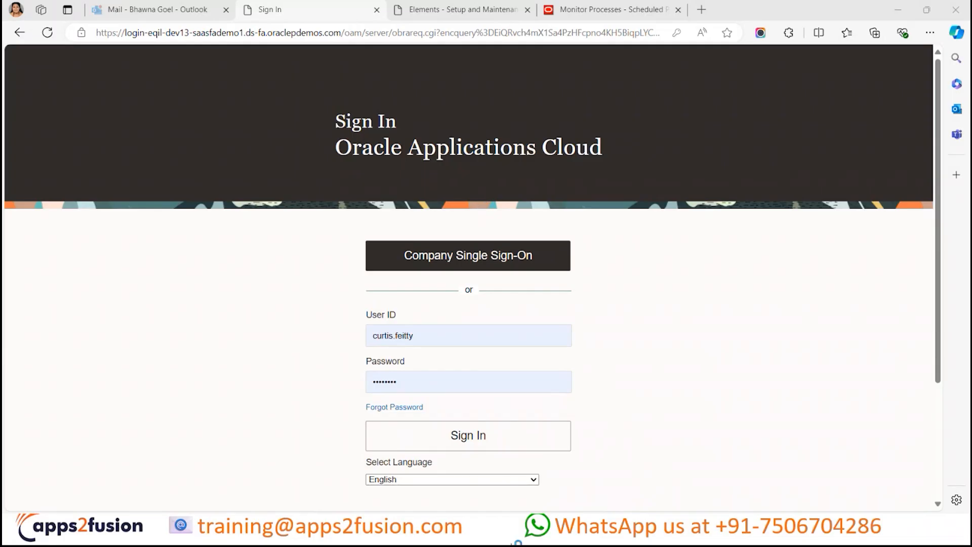
mouse_move(492, 544)
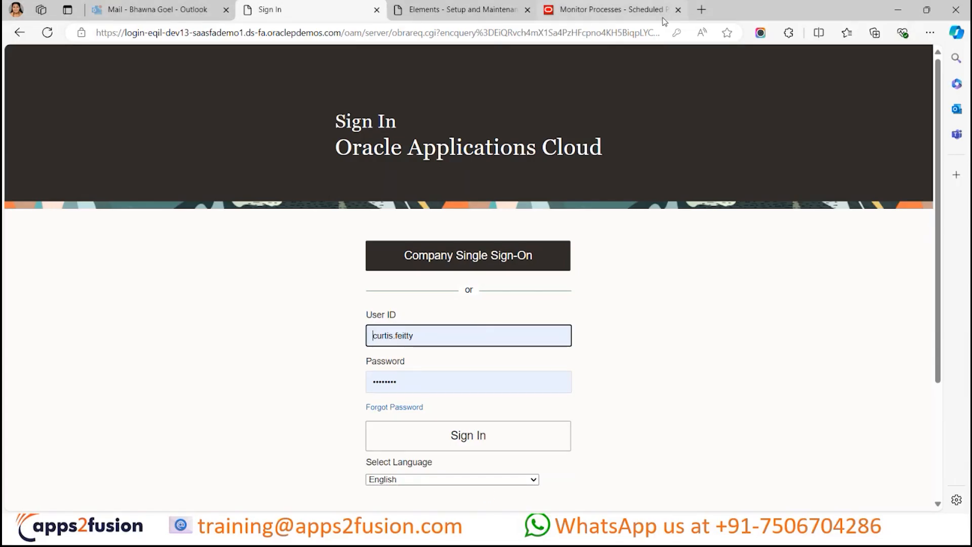
- Close the Monitor Processes page and sign back in with the prefilled credentials
left_click(677, 9)
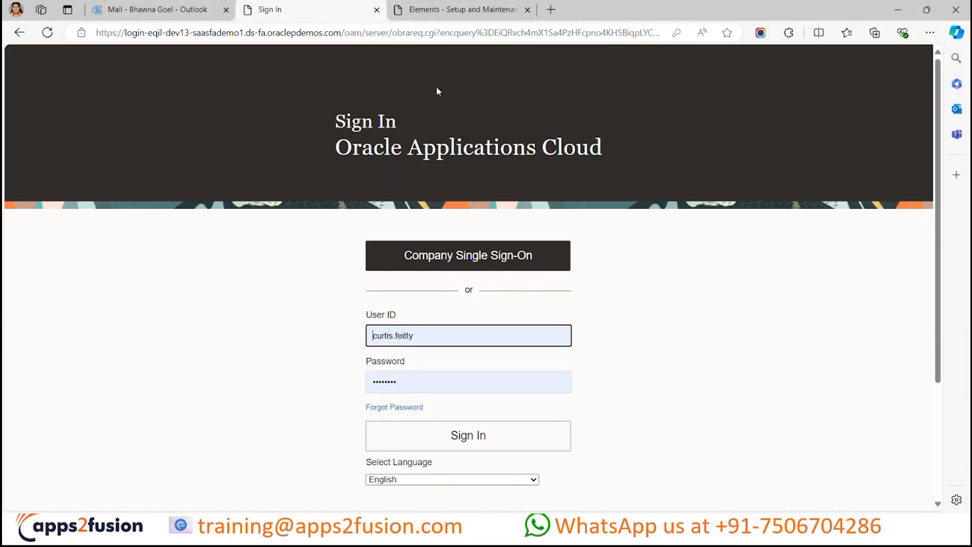
left_click(401, 18)
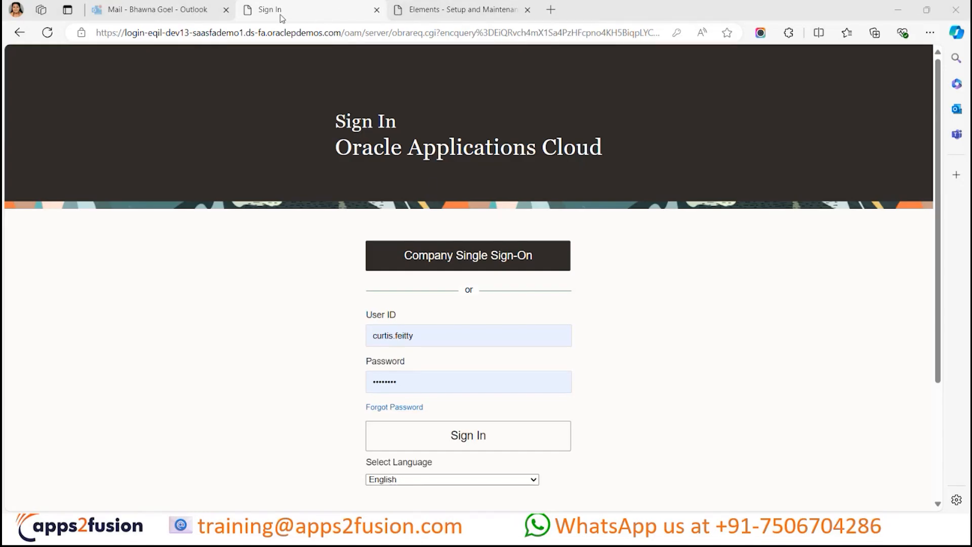
left_click(441, 199)
left_click(488, 441)
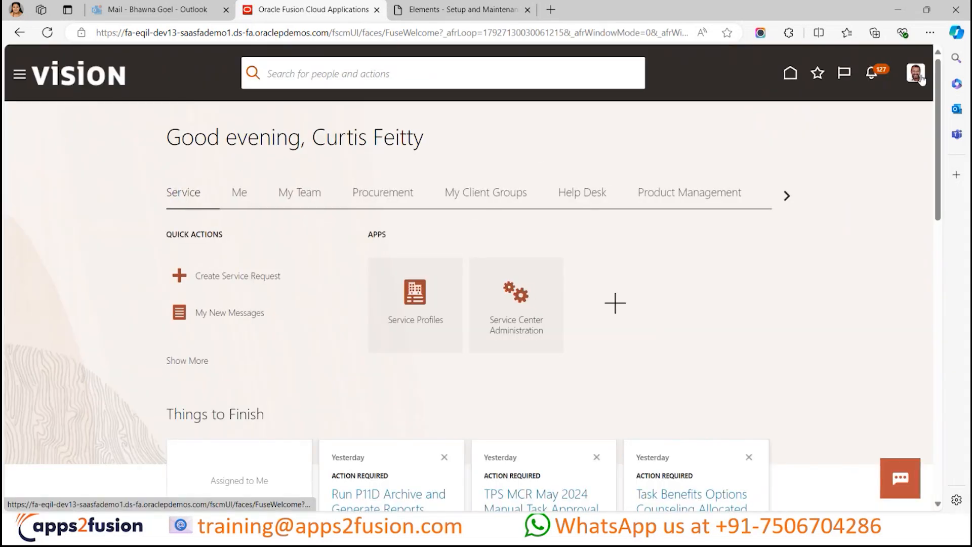
- Go to the Setup and Maintenance work area and bring up its setup task search page
left_click(915, 72)
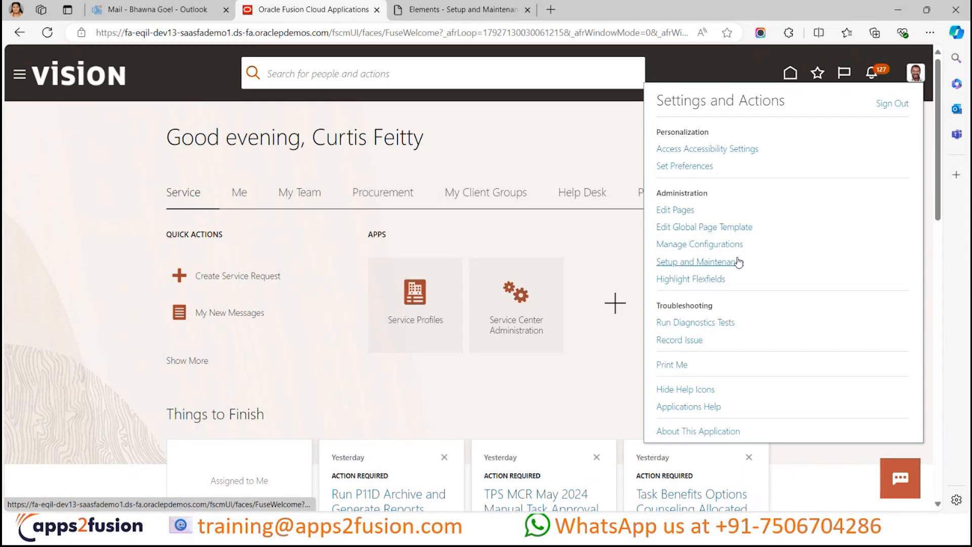
left_click(678, 261)
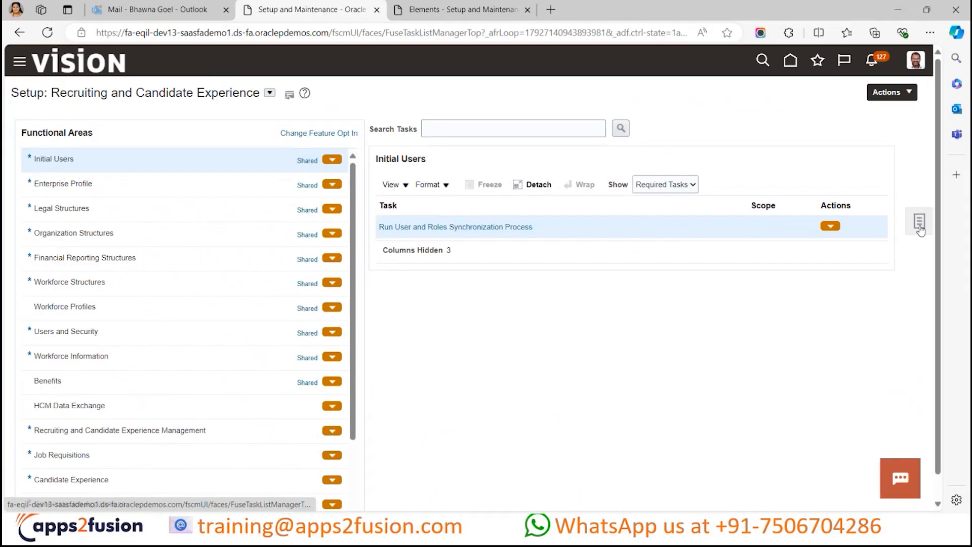
left_click(920, 228)
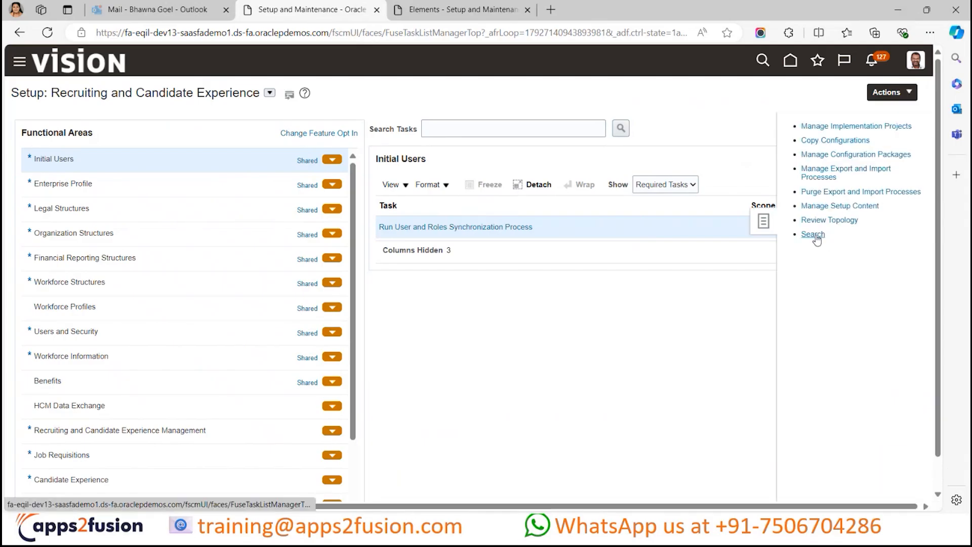
left_click(812, 234)
- Search for "define time and lab", open the Define Time and Labor task list, and go to its Time Layout Sets task
left_click(351, 131)
type("defi")
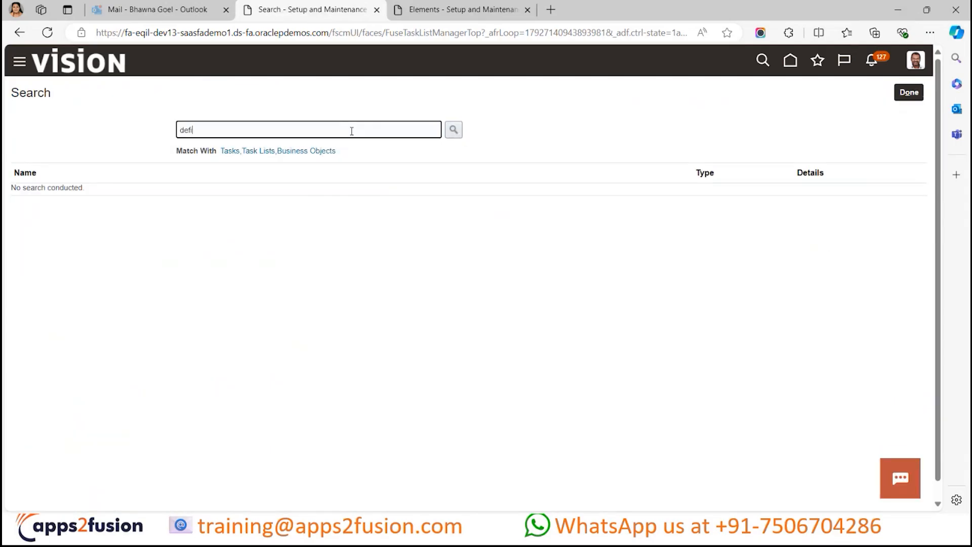
type("ne time and lab")
key("Return")
left_click(73, 193)
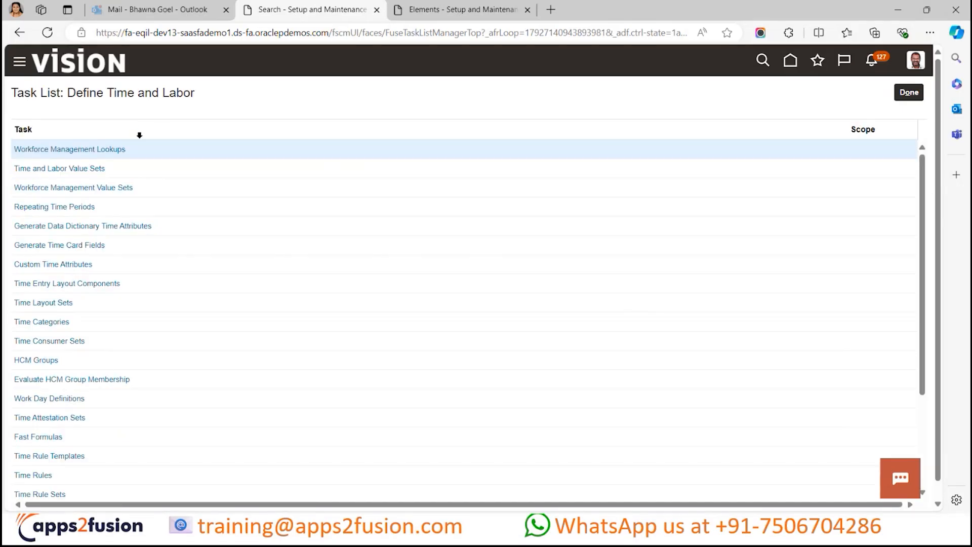
left_click(56, 303)
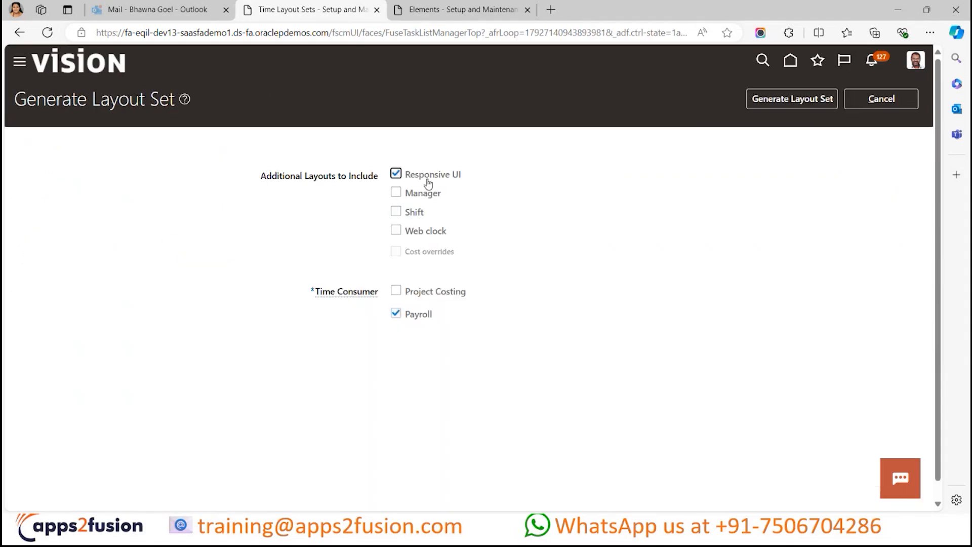
- Generate a new layout set for the Payroll time consumer with the Responsive UI, Manager and Shift layouts included
left_click(424, 193)
left_click(424, 212)
left_click(809, 100)
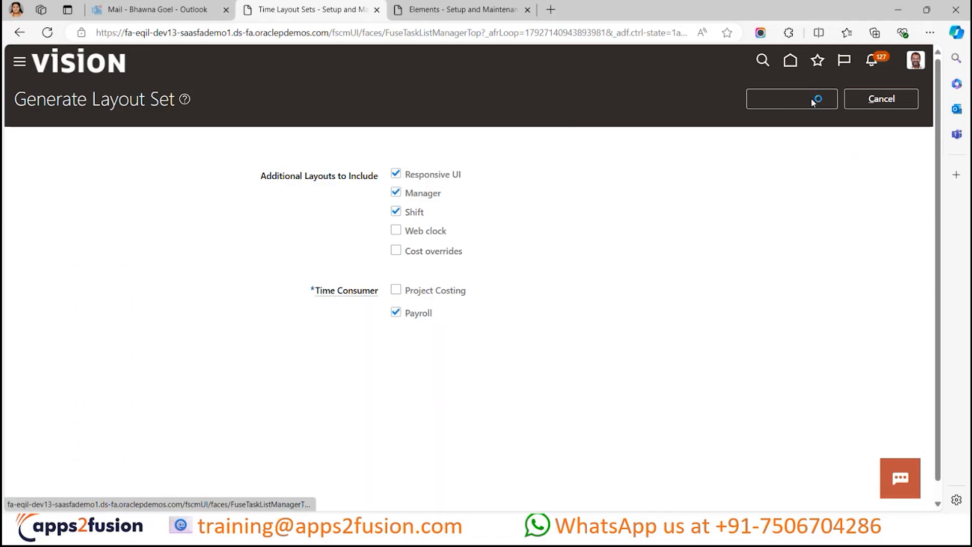
- Name the new layout set "OTL Training Layout Set"
left_click(327, 162)
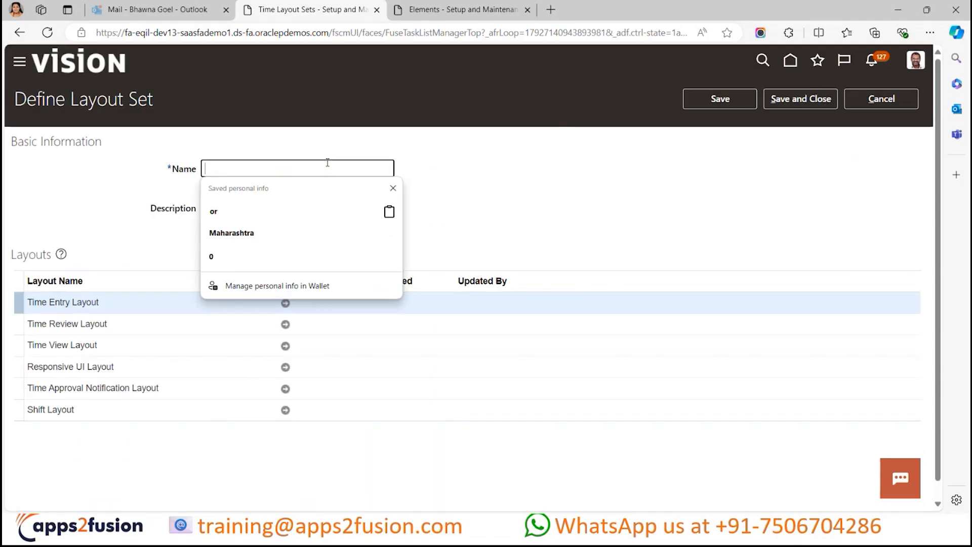
type("O")
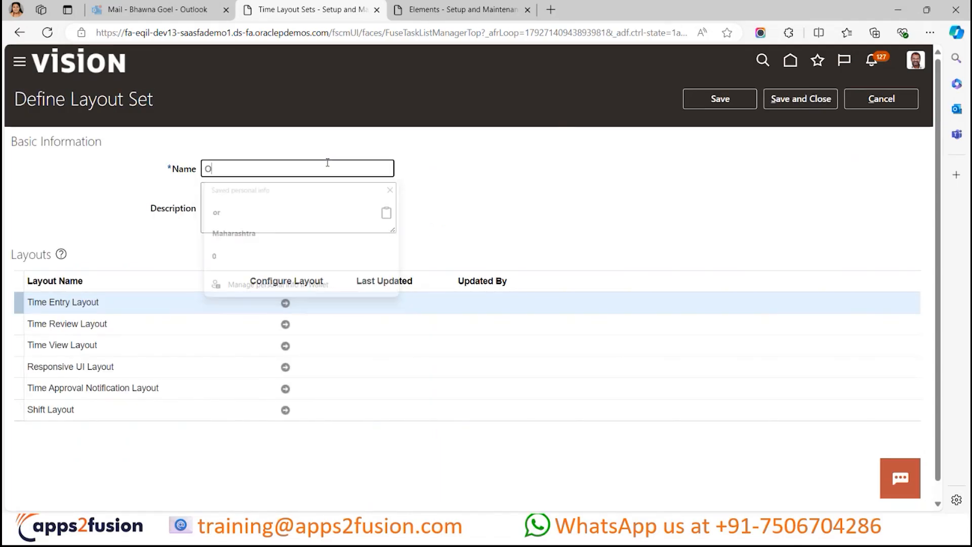
type("TL Trainin")
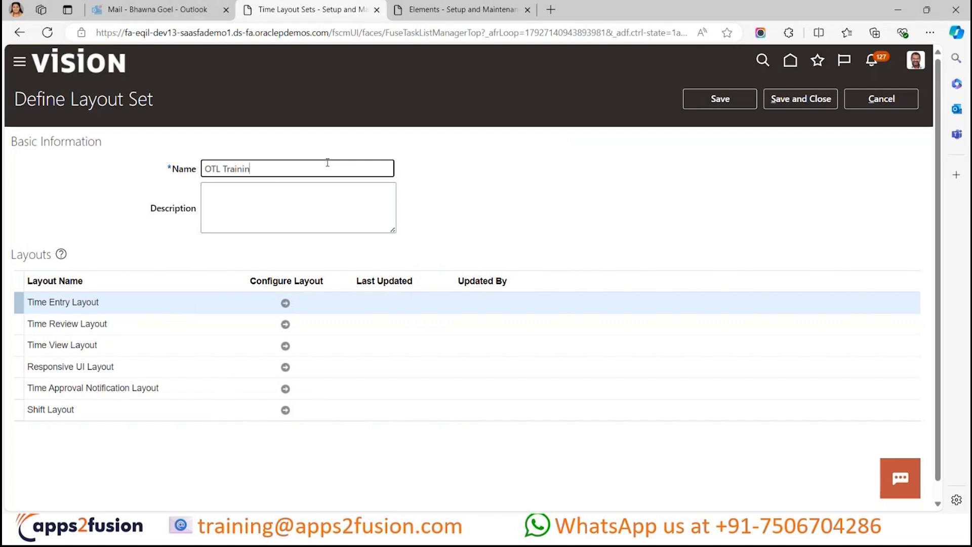
type("g Layout etSet")
left_click(167, 231)
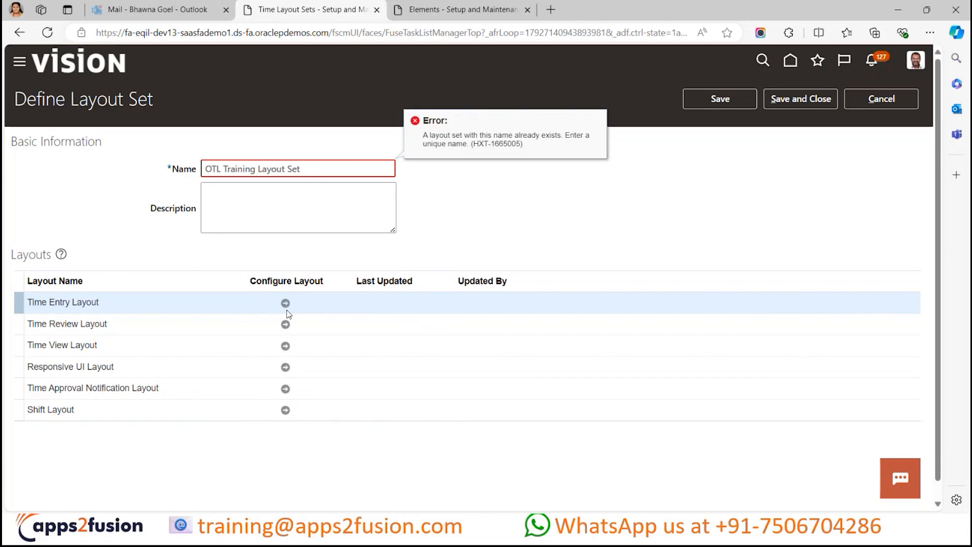
- Change the layout set name to "OTL Training Layout Sets" and open the configuration of its Time Entry Layout
left_click(345, 166)
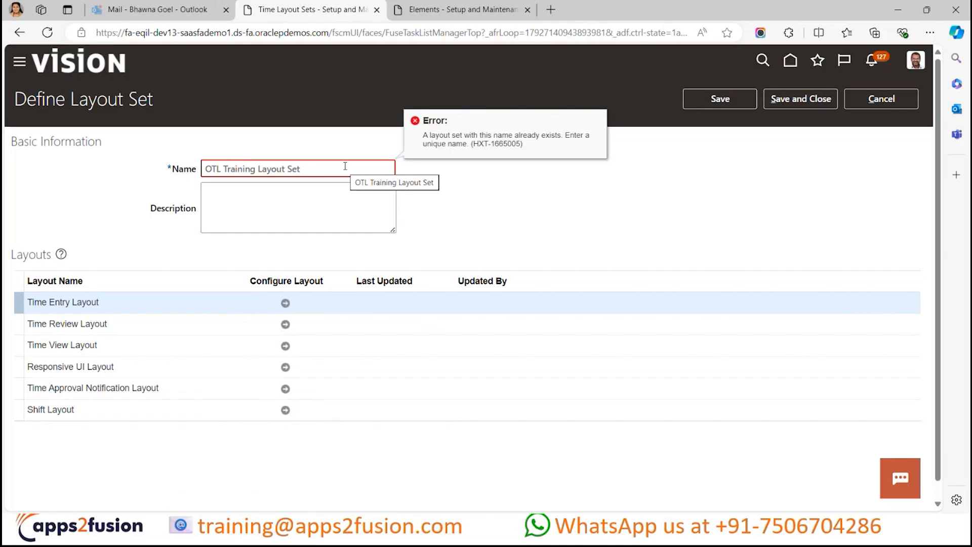
type("s")
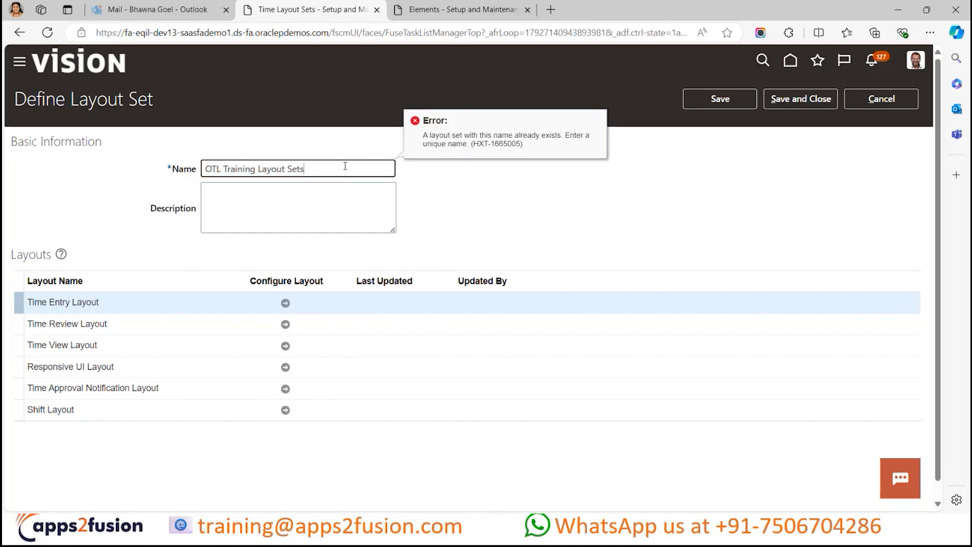
left_click(316, 256)
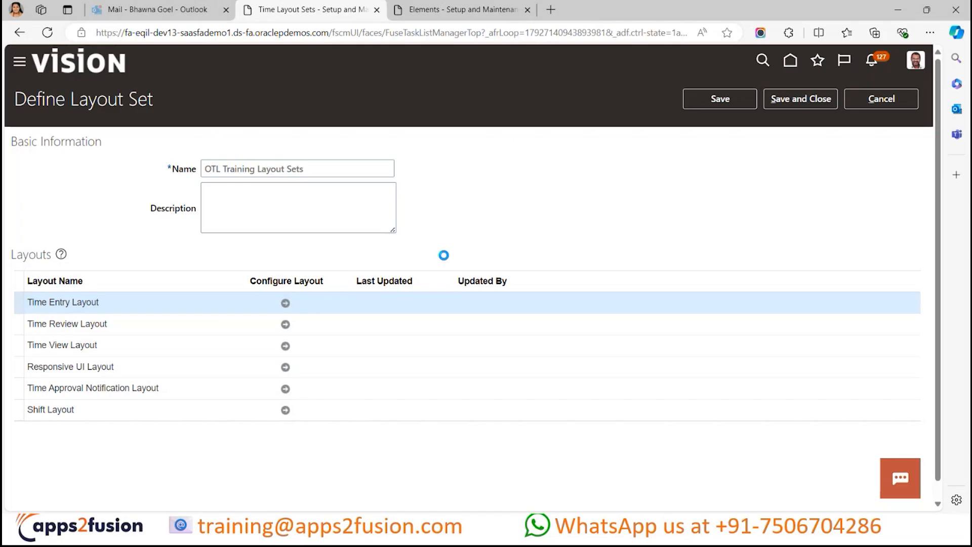
left_click(282, 303)
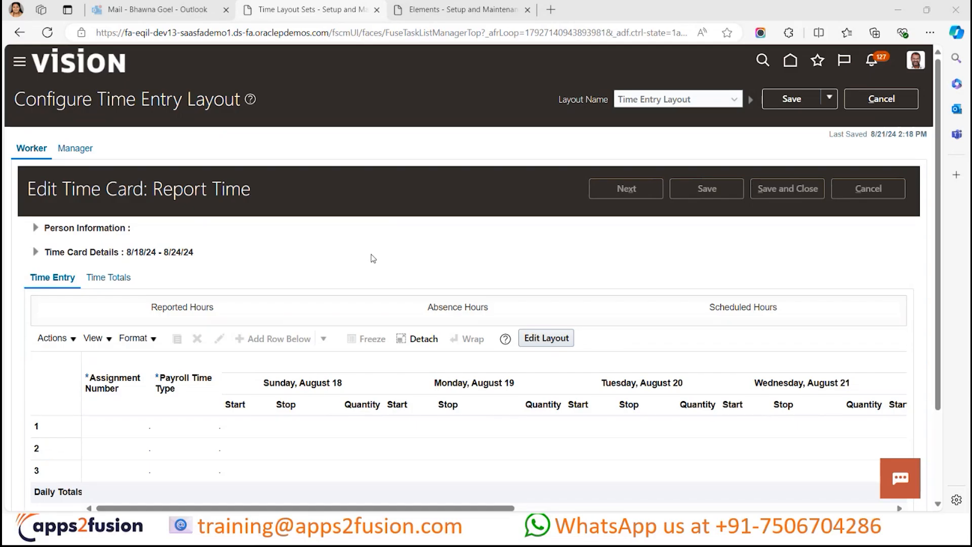
- Try to replace the Payroll Time Type time card field with the OTL Training Time Layout Component in the layout editor
left_click(549, 338)
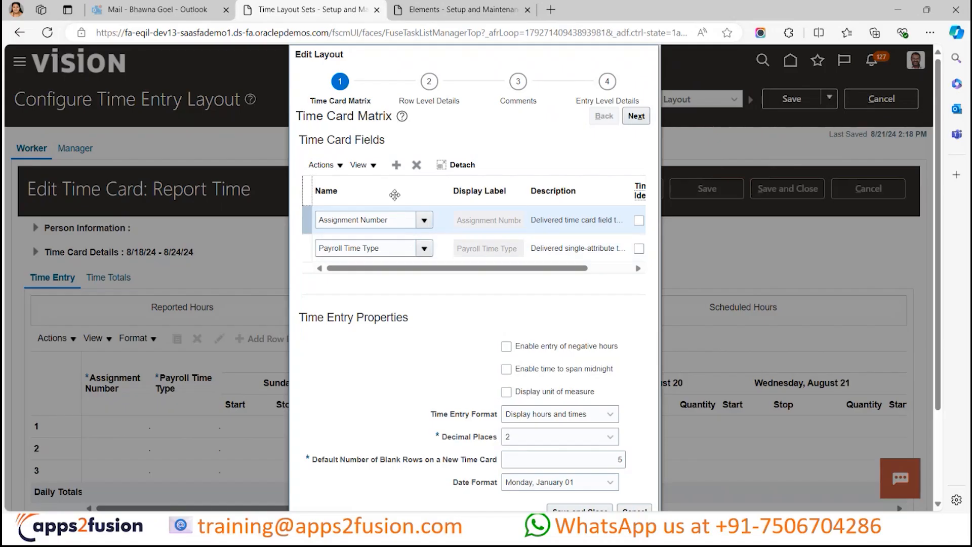
left_click(507, 253)
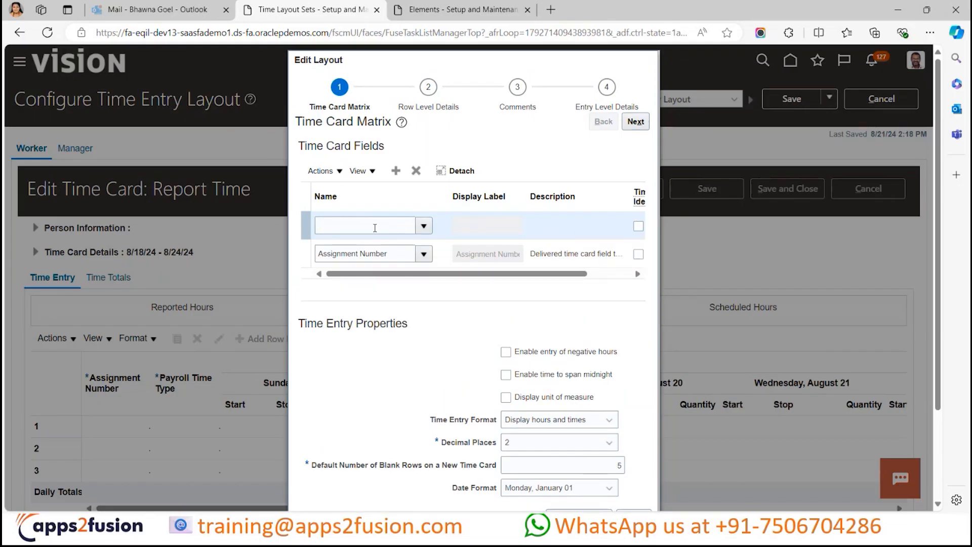
left_click(374, 228)
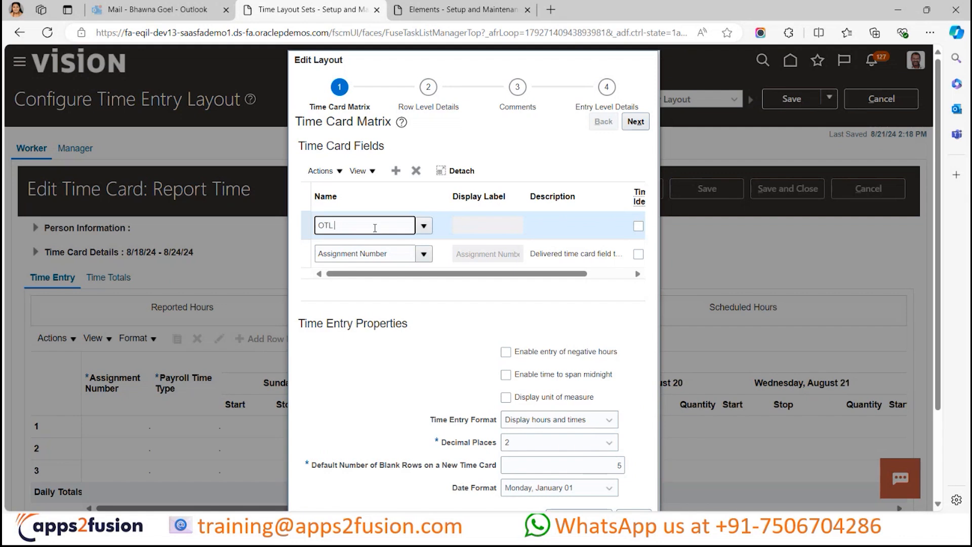
type("OTL Trai")
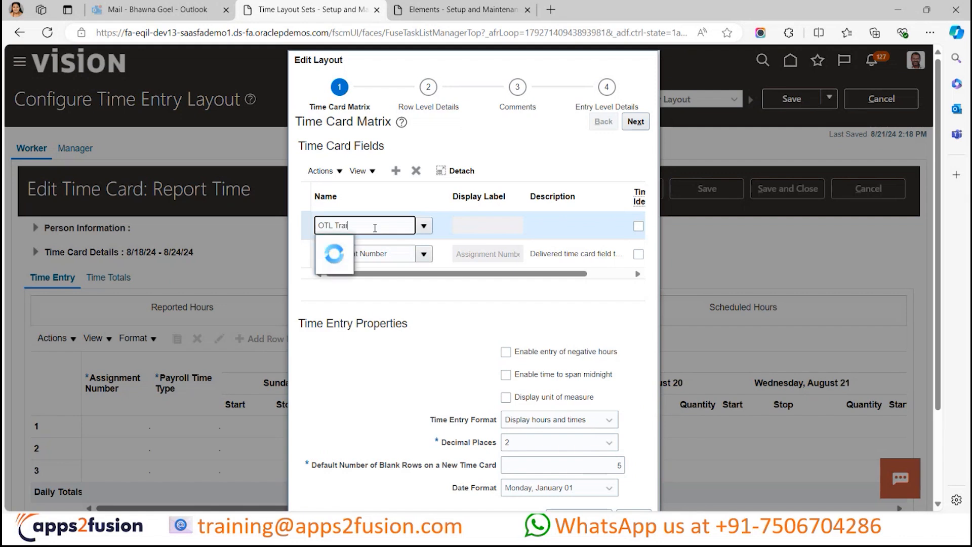
left_click(388, 246)
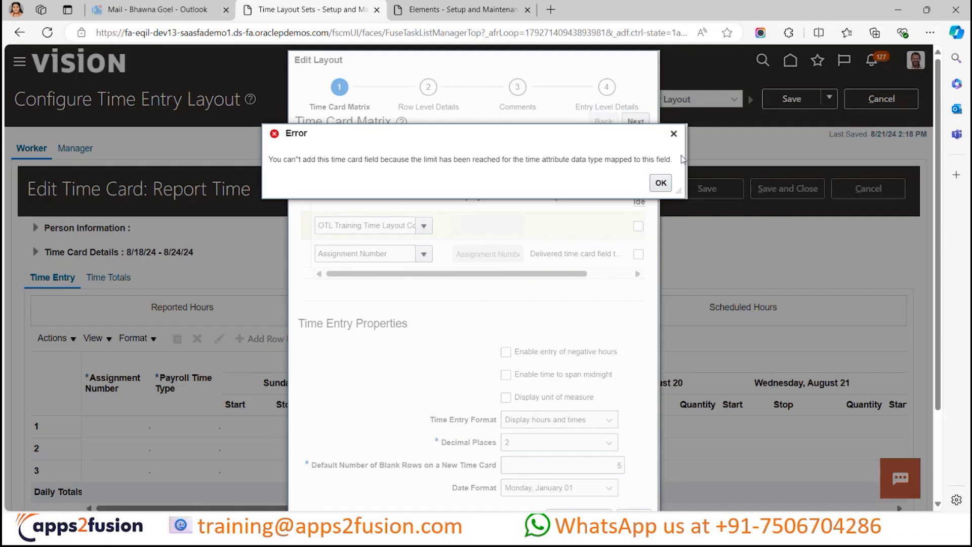
left_click(661, 183)
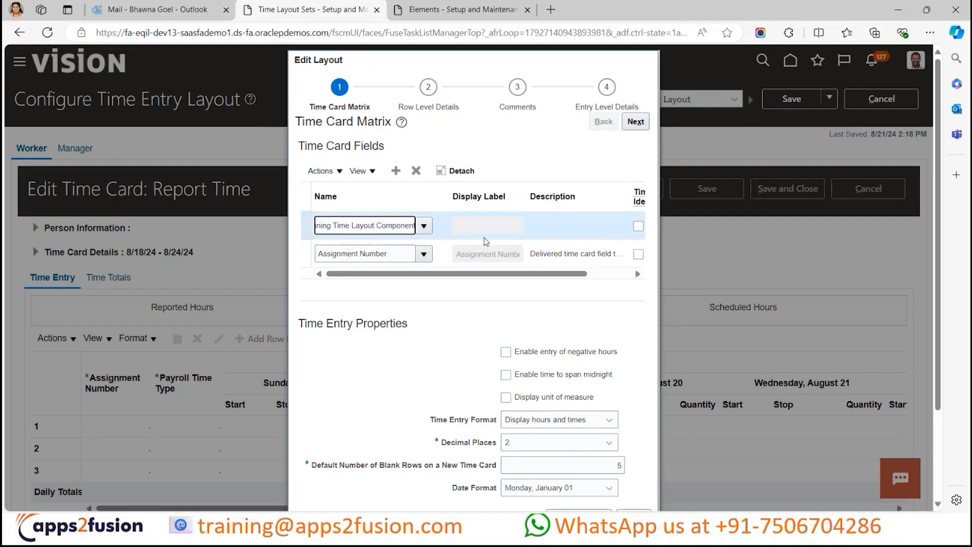
- Review the columns of the time card fields table, and close the layout editor discarding the unsaved field edits
left_click(453, 232)
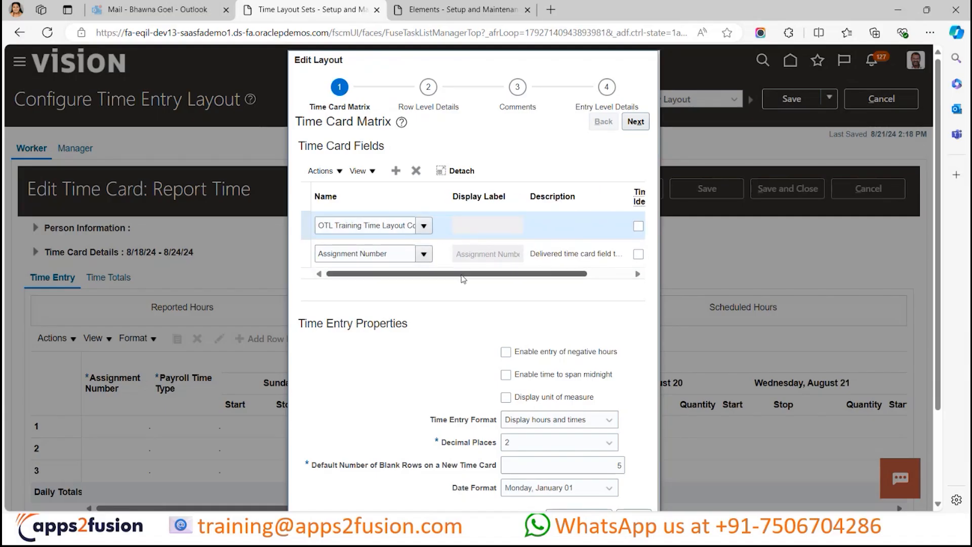
left_click(603, 275)
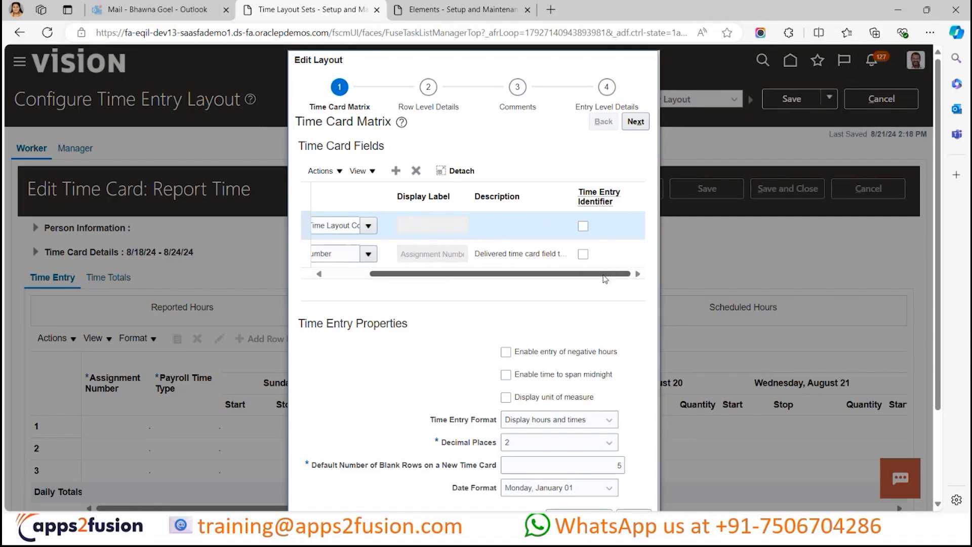
left_click(338, 276)
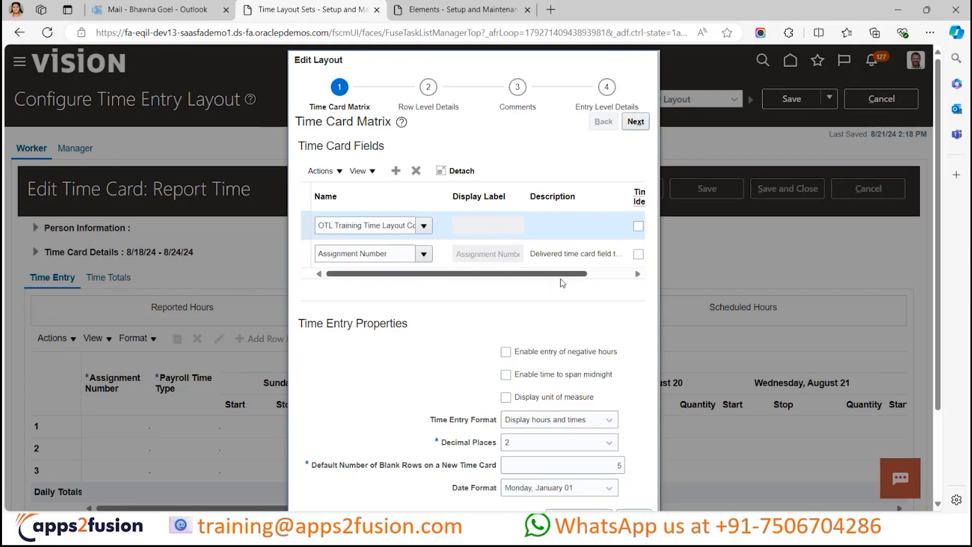
left_click(618, 276)
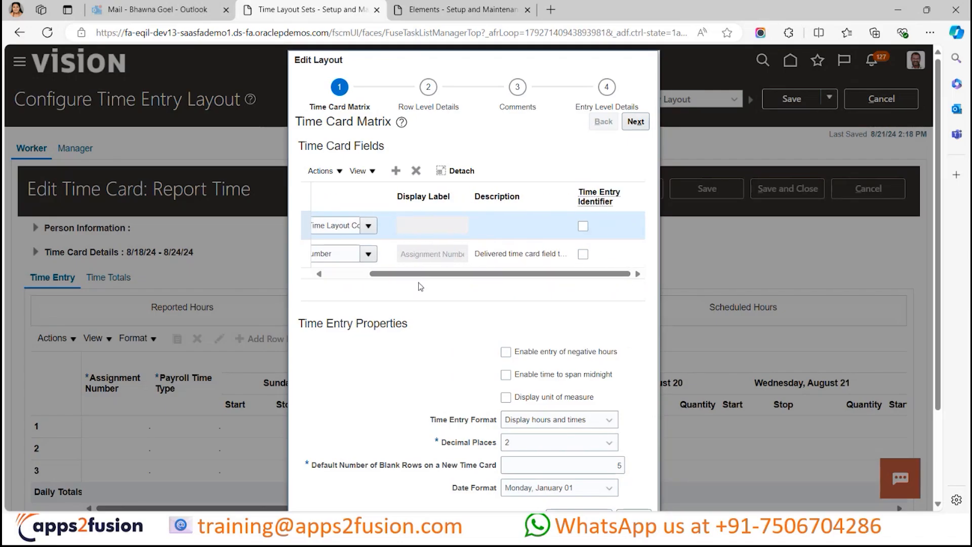
left_click(350, 276)
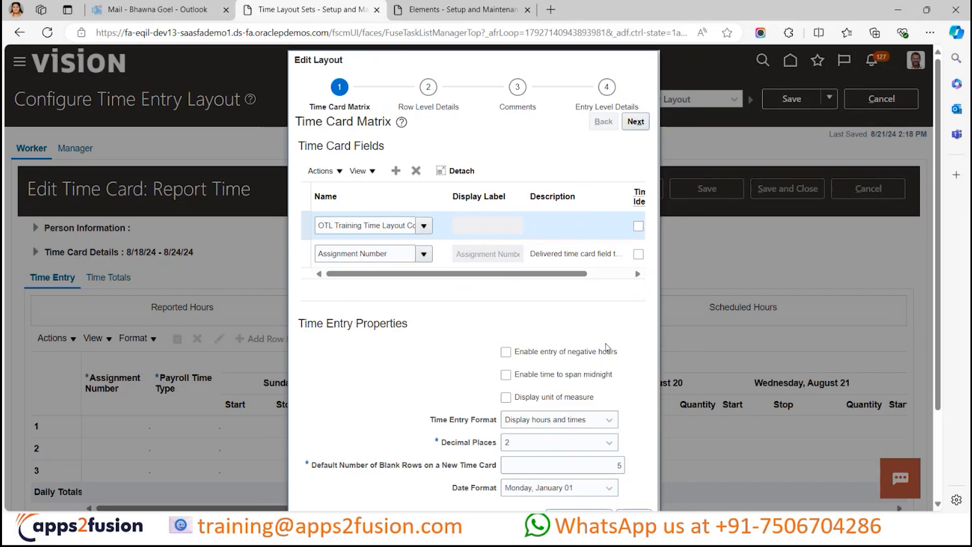
scroll(607, 349, "down", 2)
left_click(634, 450)
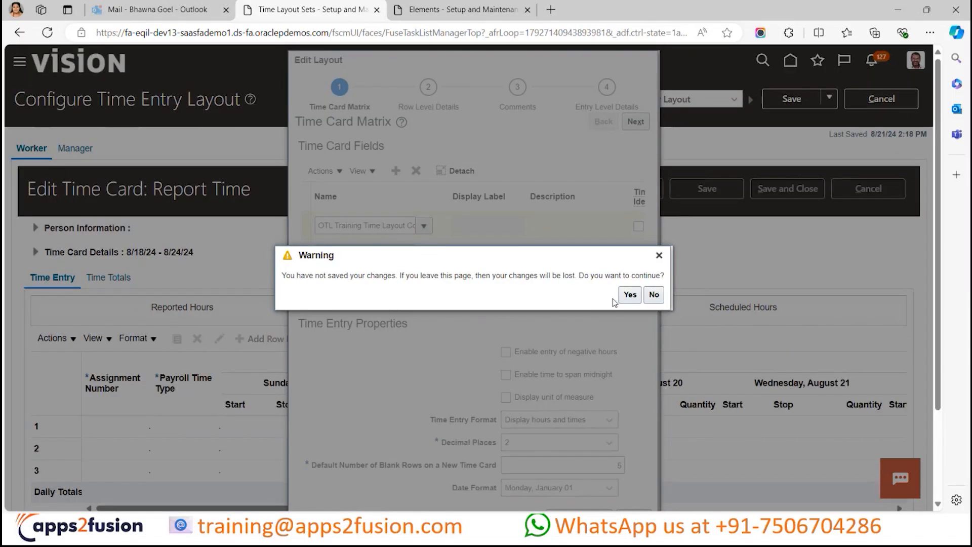
left_click(629, 295)
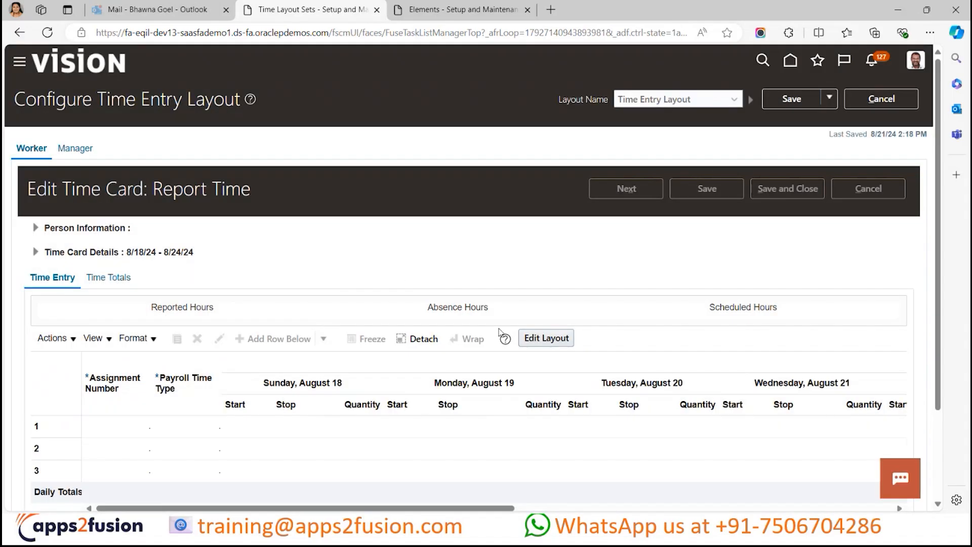
- Reopen the time entry layout editor and examine the time card fields' labels, descriptions and Time Entry Identifier settings
left_click(548, 339)
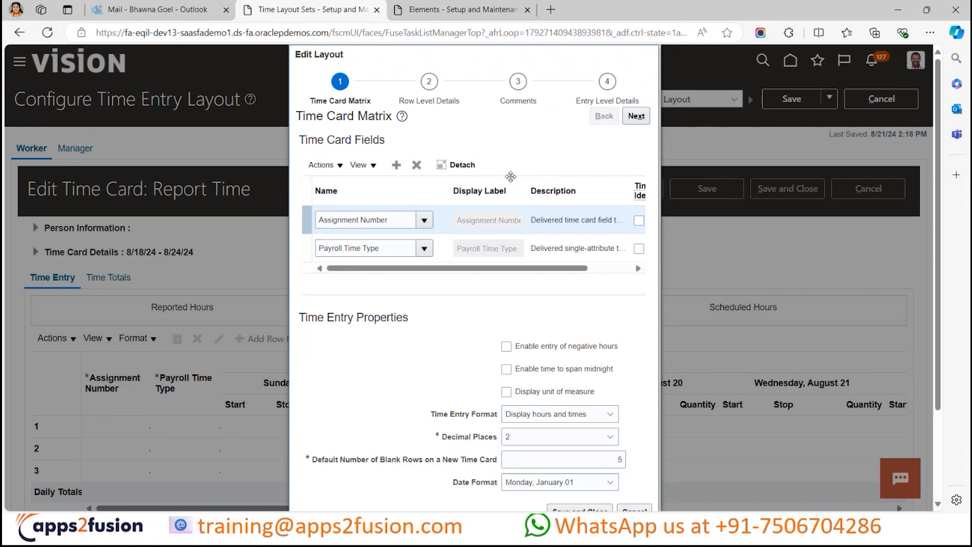
left_click(494, 185)
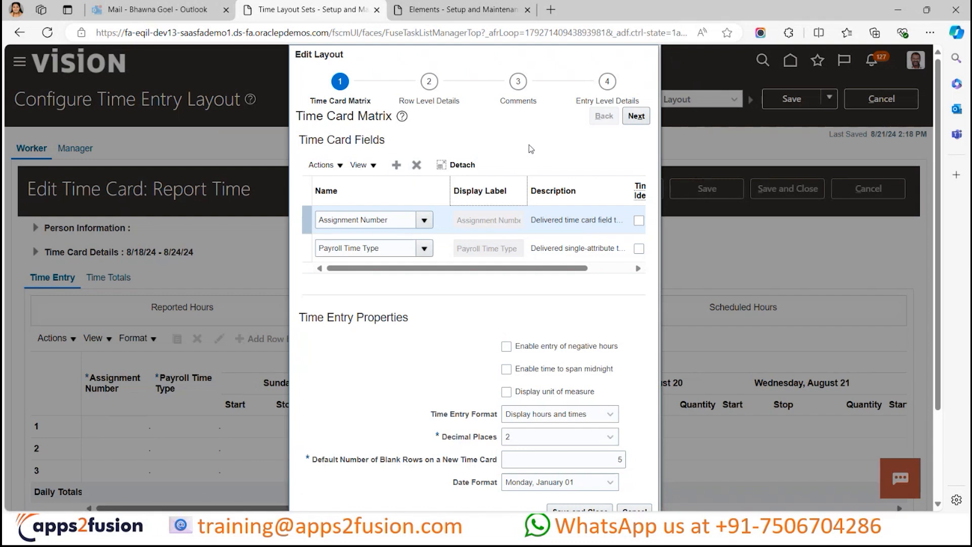
left_click(612, 270)
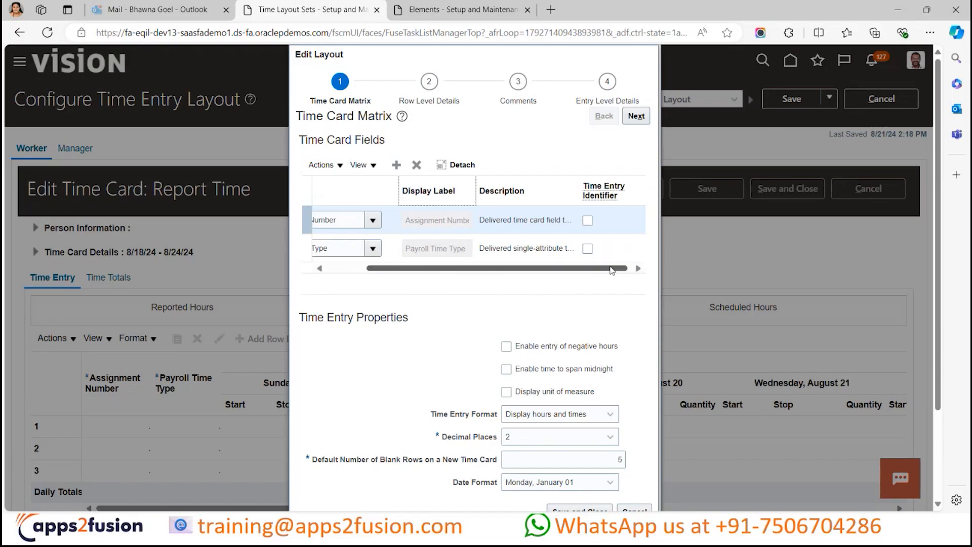
left_click(348, 269)
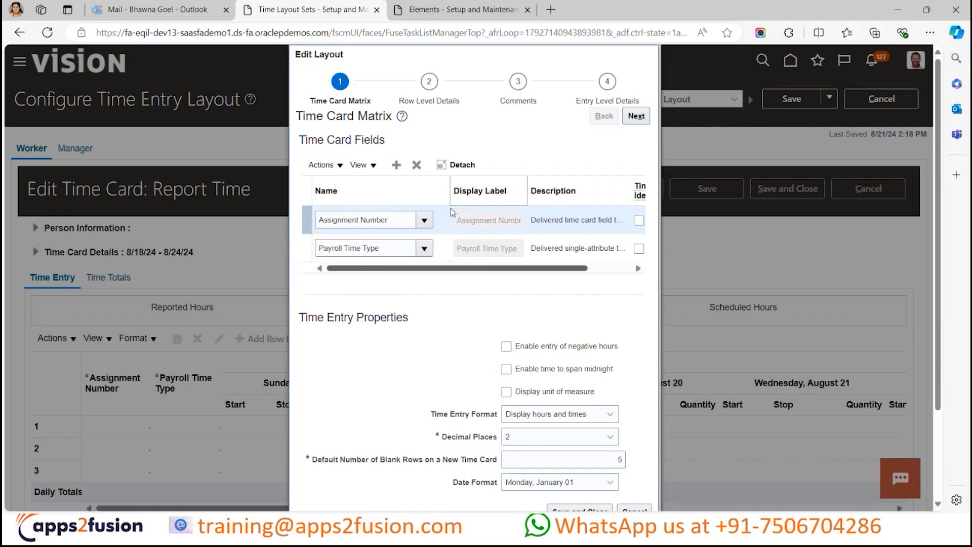
left_click(585, 292)
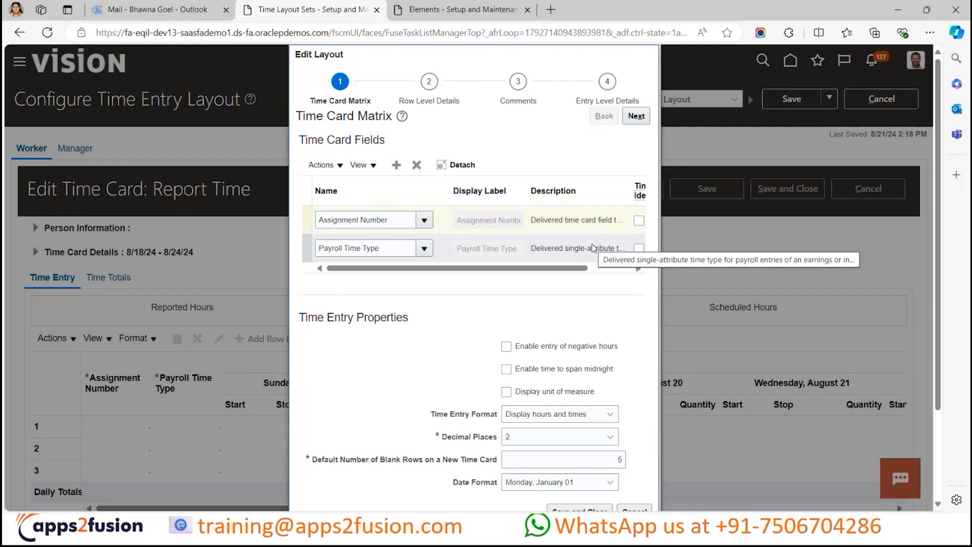
scroll(585, 255, "right", 3)
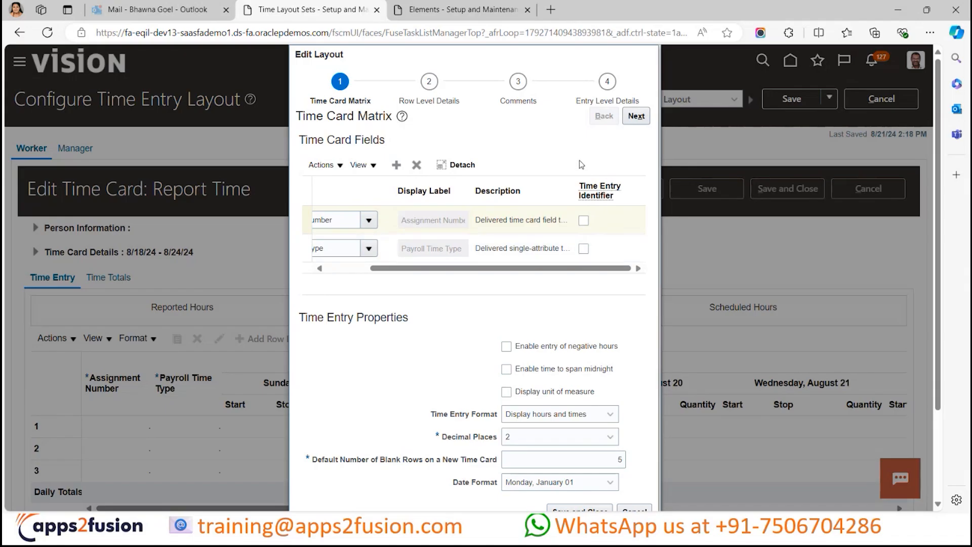
- Mark the Payroll Time Type time card field as the Time Entry Identifier in the time card matrix
left_click(583, 248)
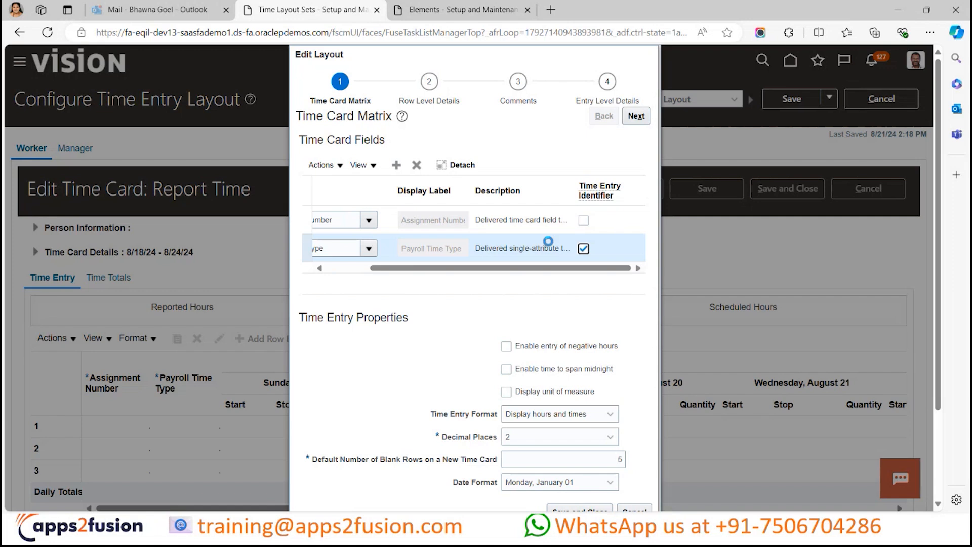
scroll(549, 241, "left", 1)
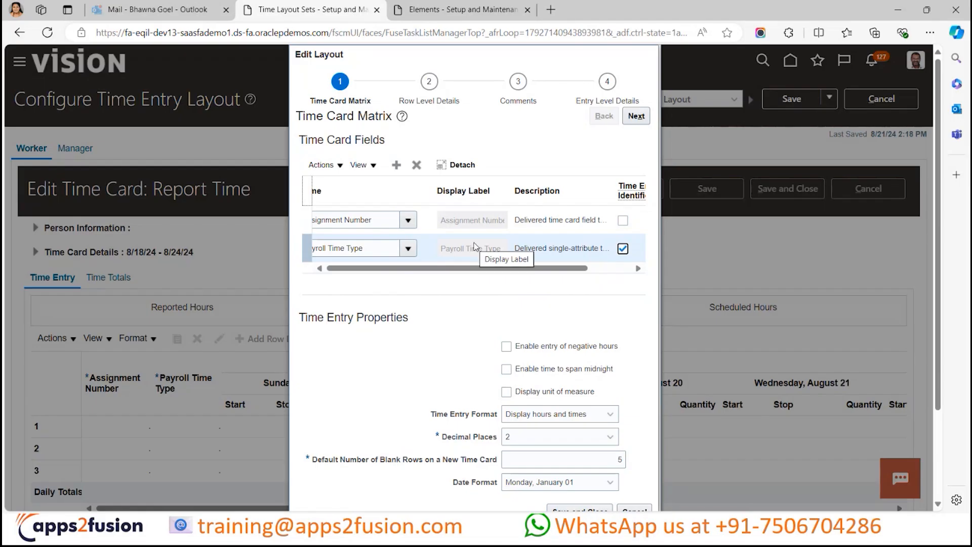
scroll(477, 286, "down", 1)
scroll(478, 292, "down", 1)
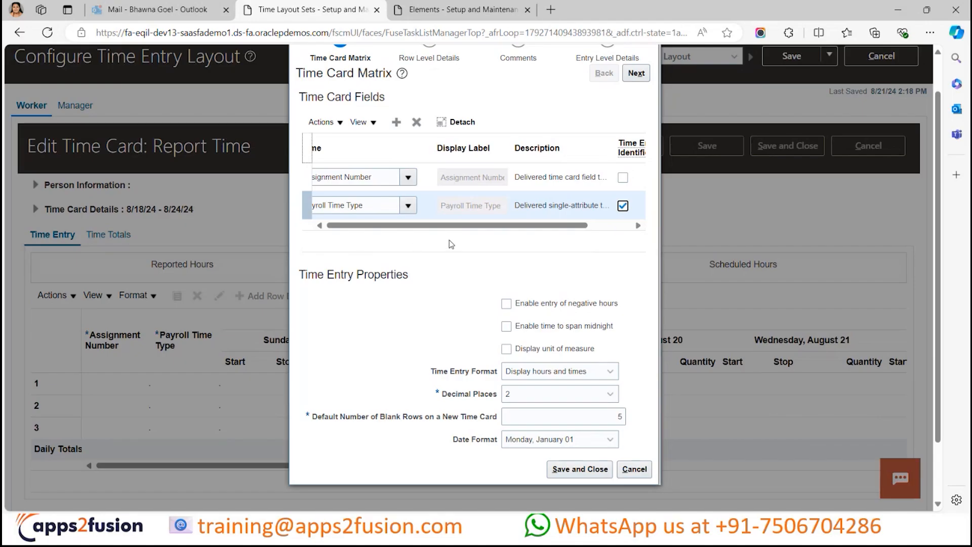
- Enable and disable the unit of measure display again, and review the available Time Entry Format options without changing the format
left_click(506, 350)
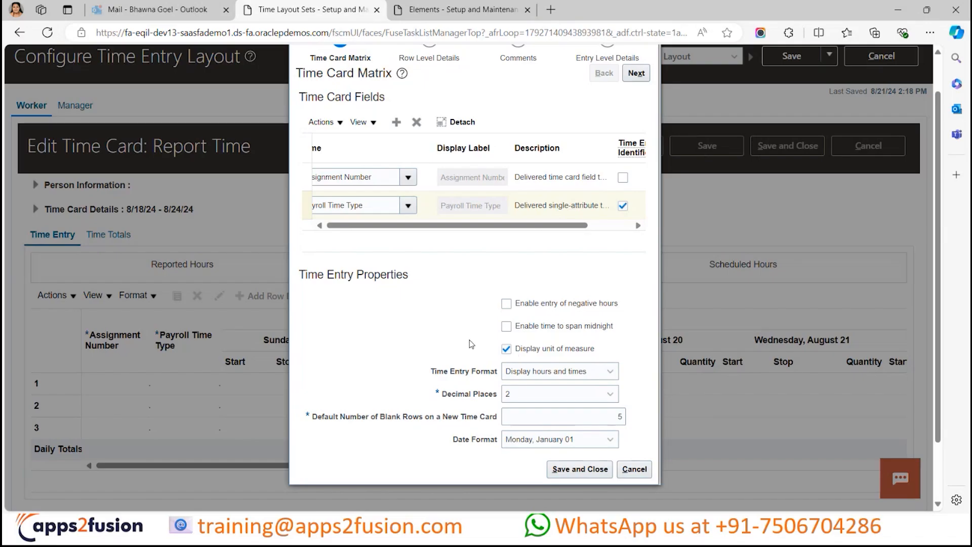
left_click(518, 356)
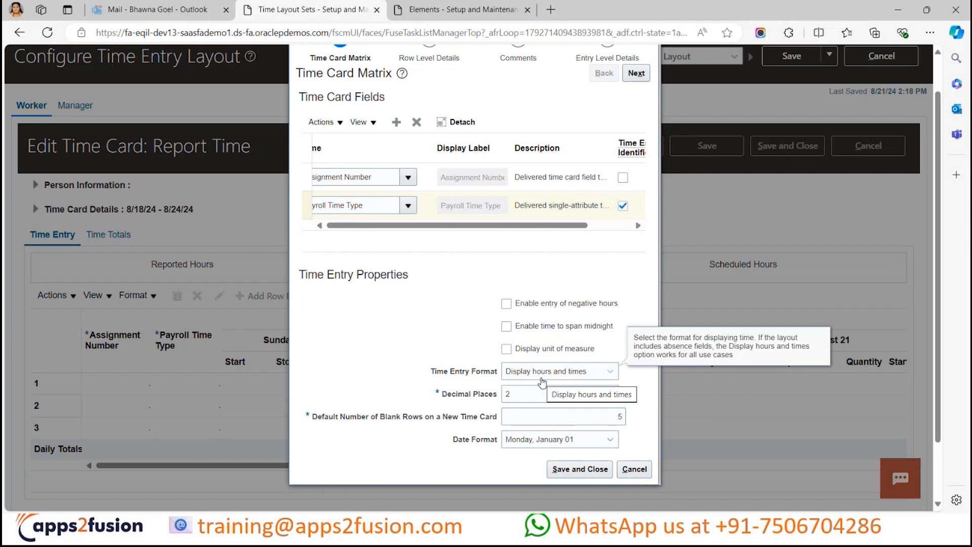
left_click(603, 376)
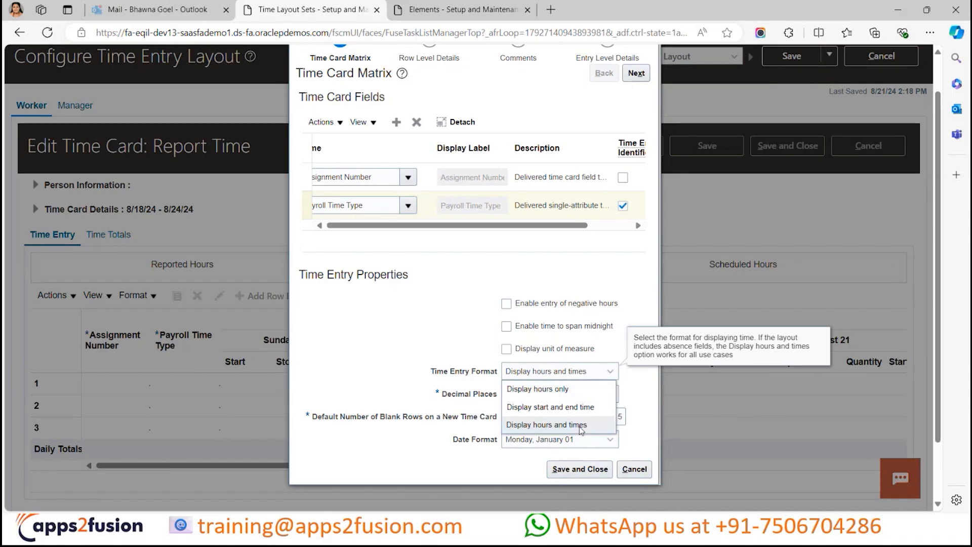
left_click(636, 308)
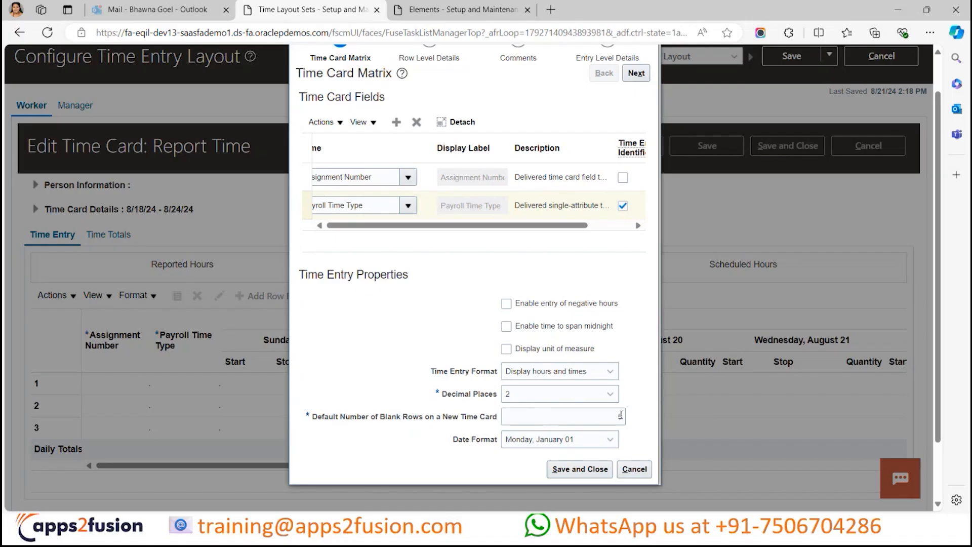
- Set the time card matrix's date format to "Jan 01,Mon" and continue to Row Level Details
left_click(585, 445)
left_click(659, 400)
left_click(597, 443)
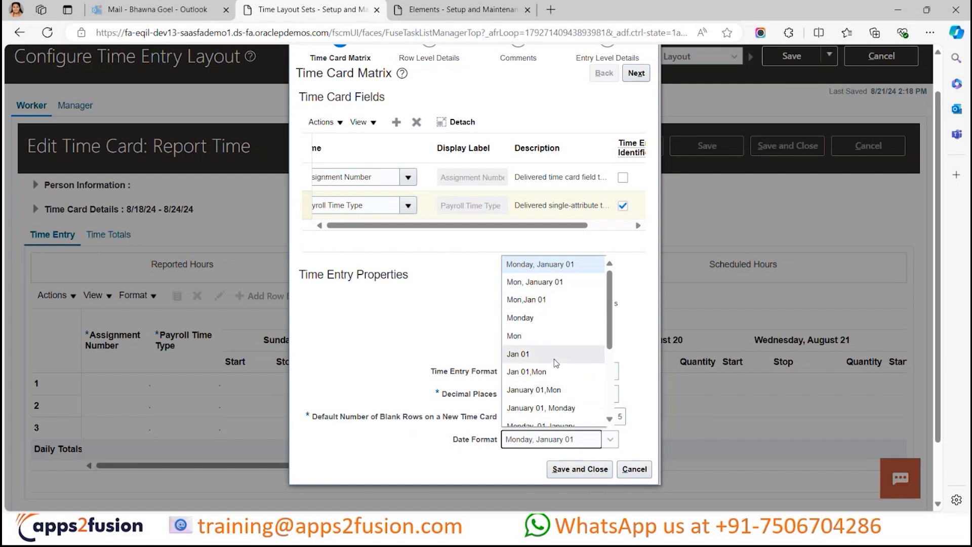
left_click(557, 377)
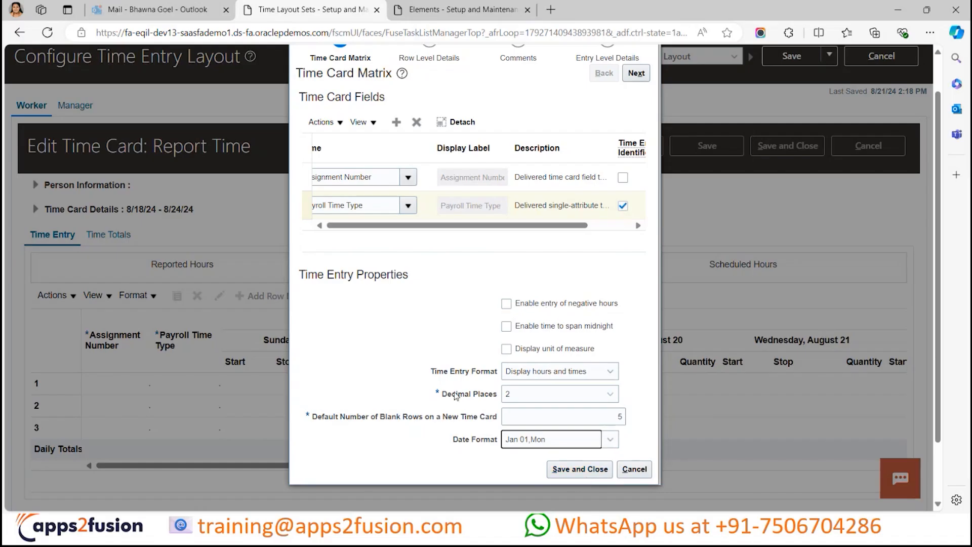
scroll(457, 377, "up", 1)
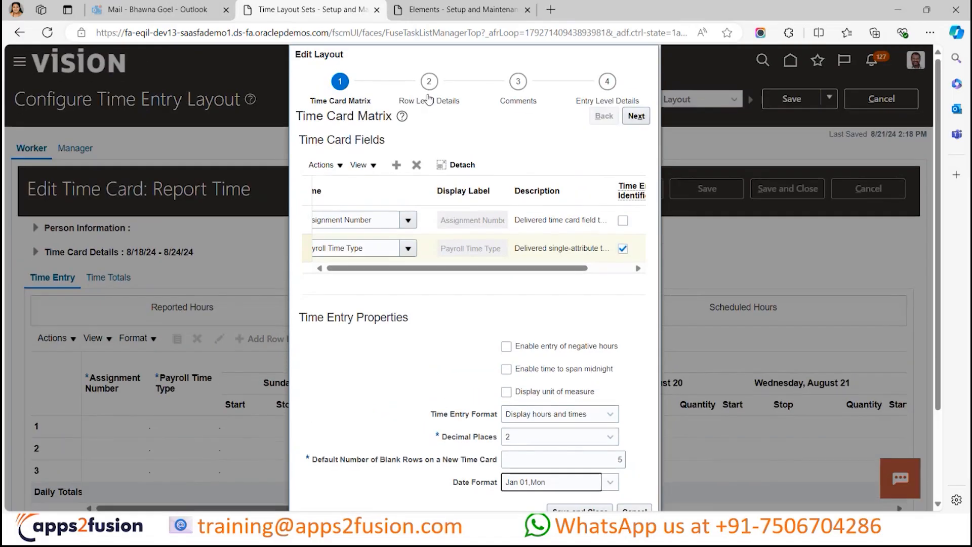
left_click(636, 116)
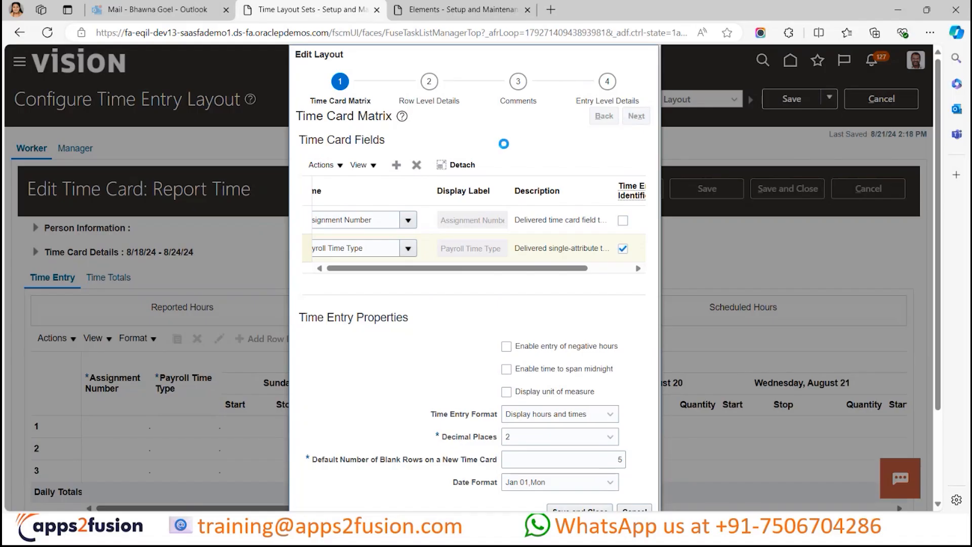
- Try to add the Workforce Model time card field to Row Level Details by searching for "workfor"
scroll(427, 316, "down", 1)
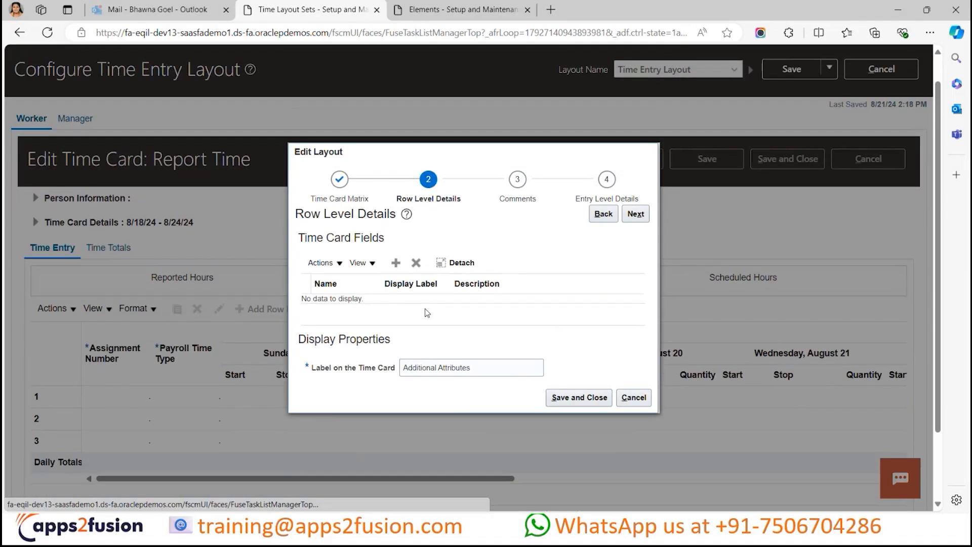
left_click(396, 263)
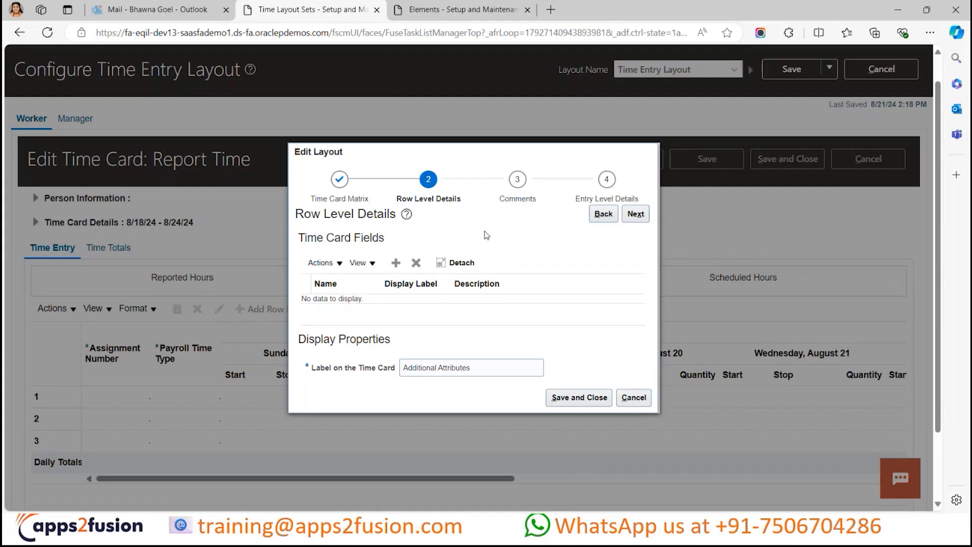
left_click(357, 296)
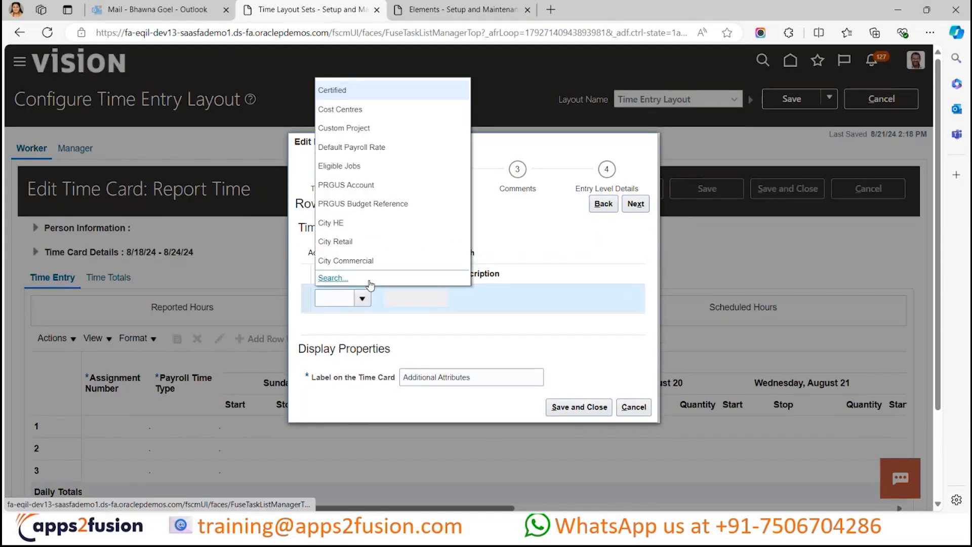
left_click(369, 279)
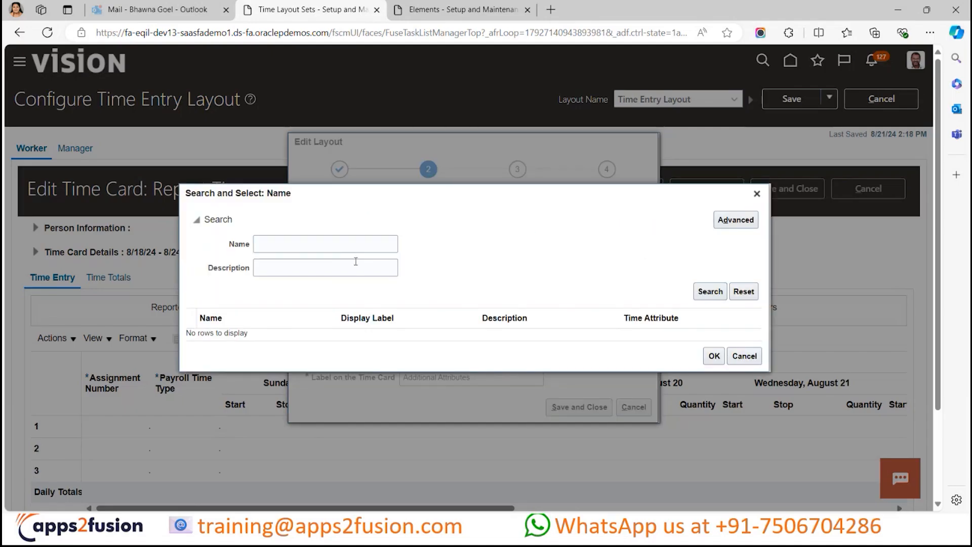
left_click(351, 243)
type("workfor")
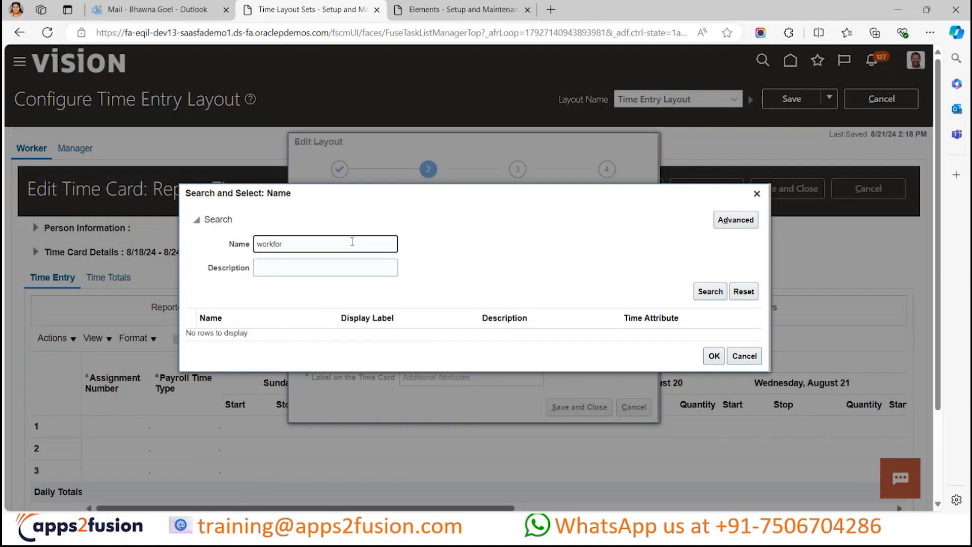
key("Return")
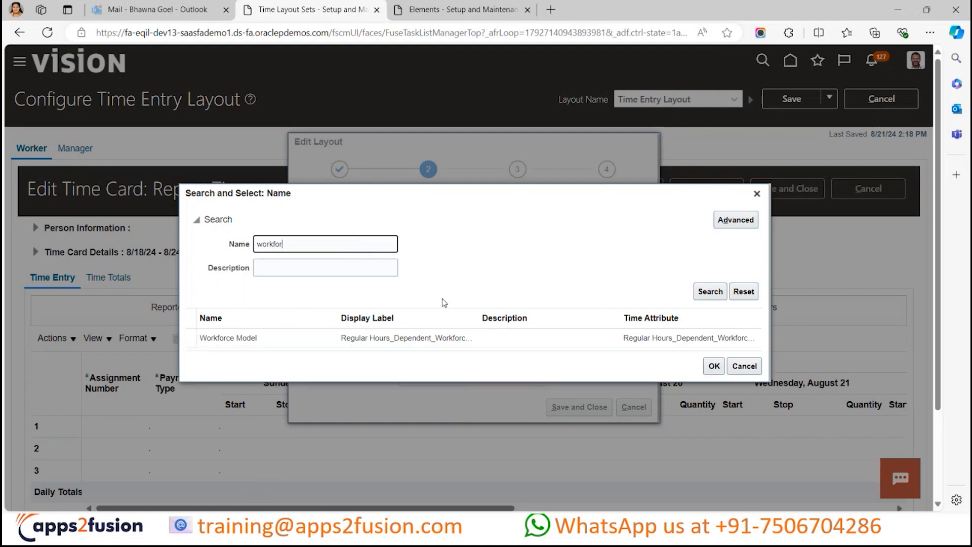
left_click(414, 330)
left_click(713, 361)
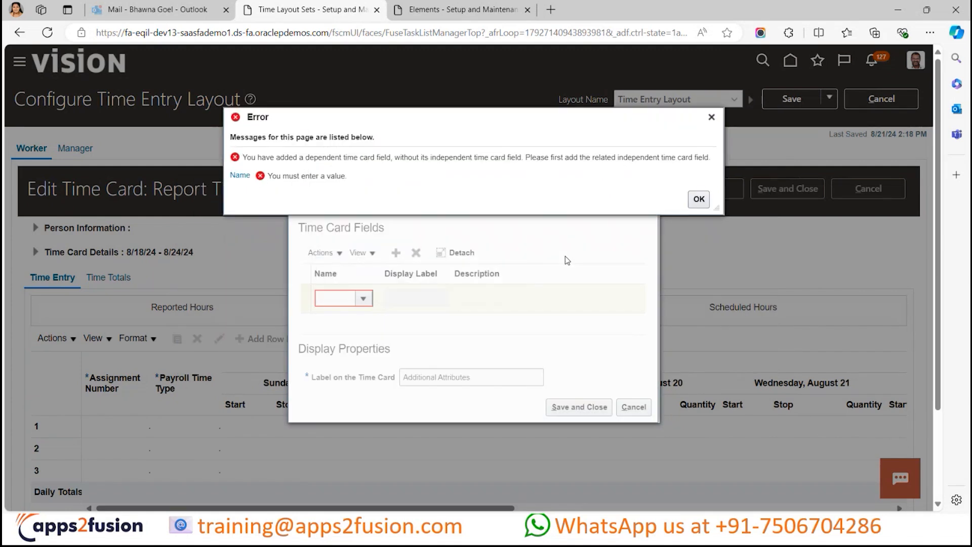
left_click(699, 199)
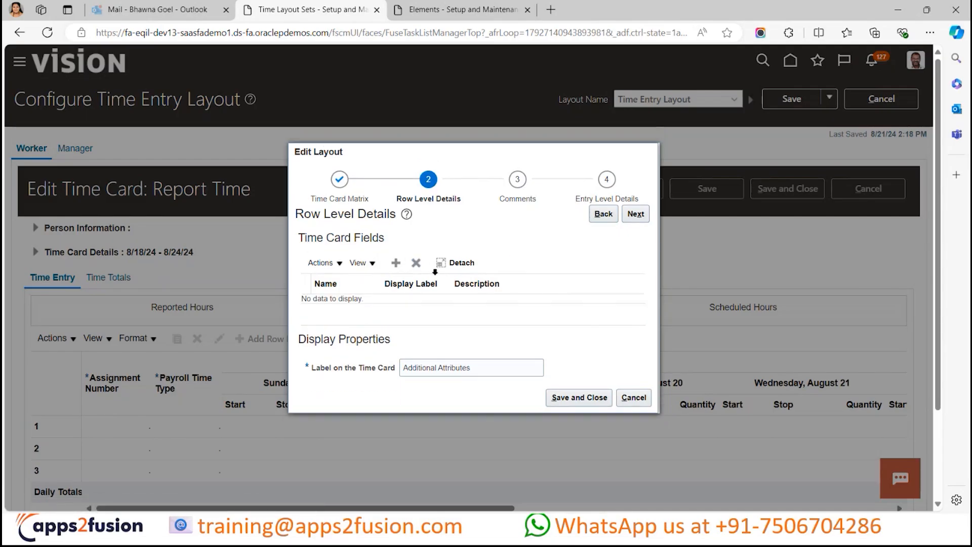
- Examine the row level label property and the Comments display options, and continue to Entry Level Details
scroll(508, 329, "down", 2)
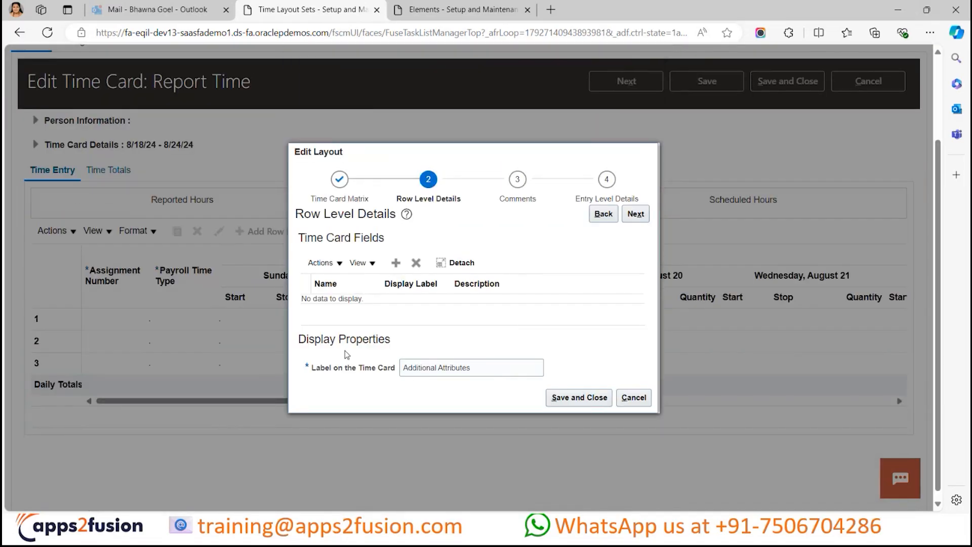
scroll(347, 355, "down", 1)
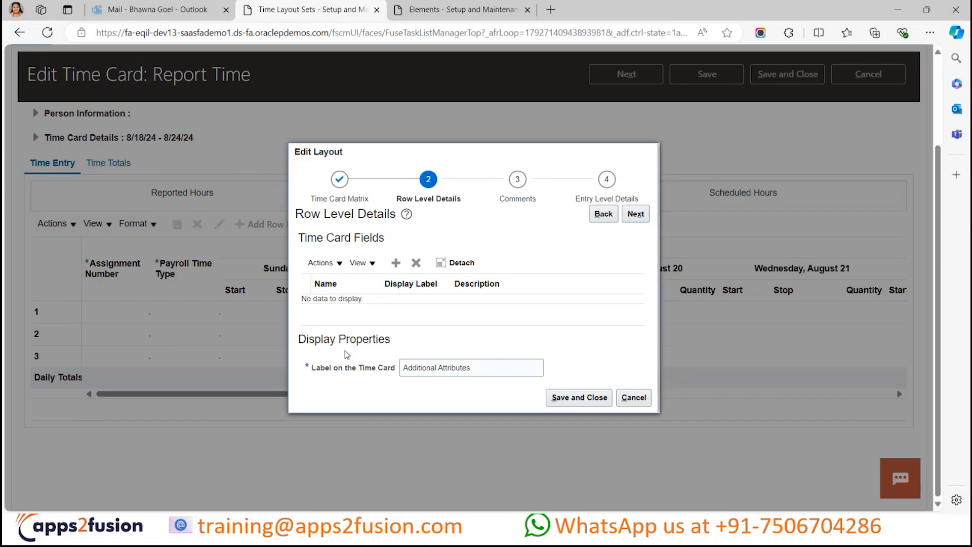
double_click(384, 338)
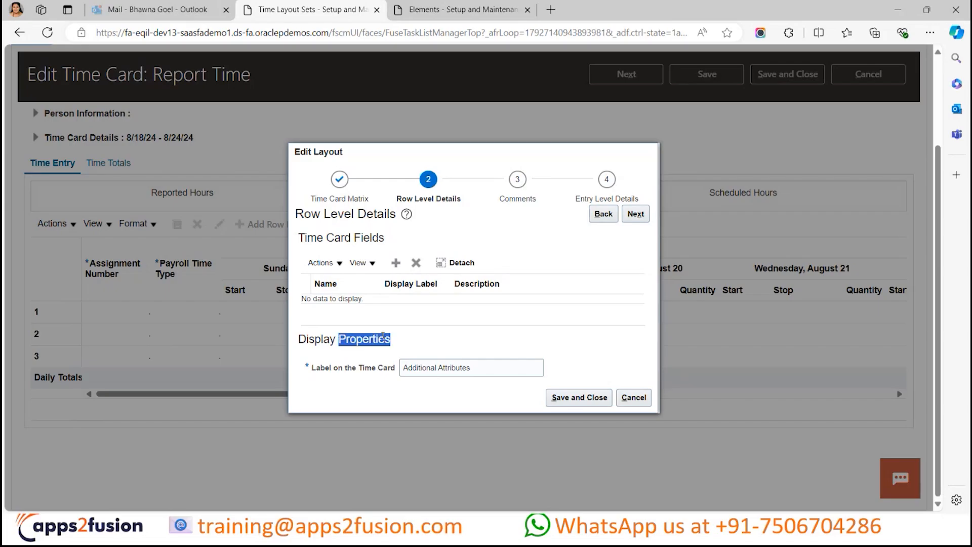
left_click(385, 339)
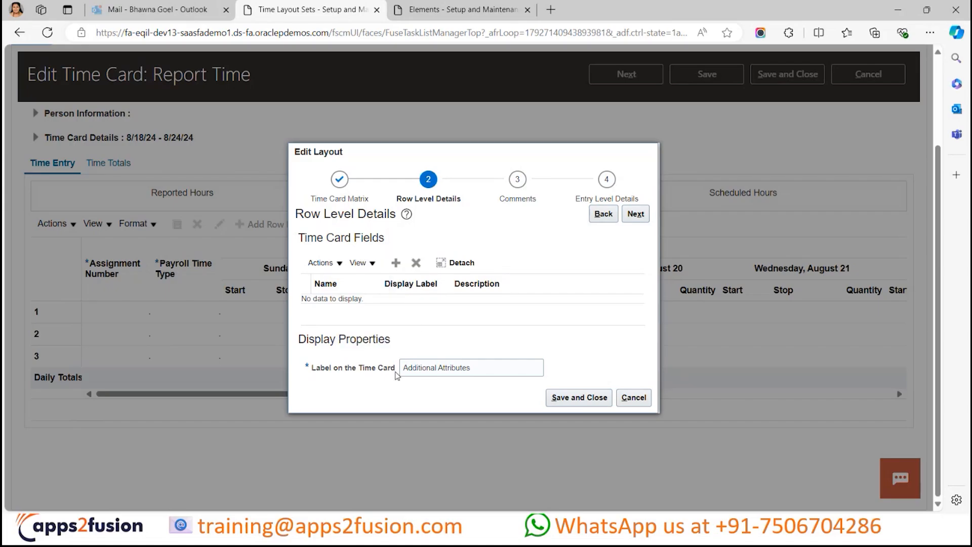
left_click(495, 365)
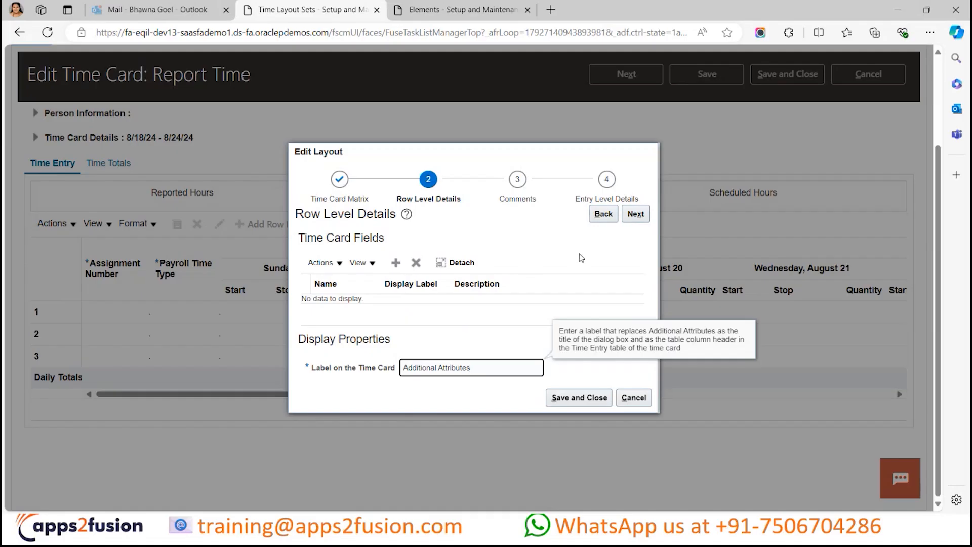
left_click(640, 216)
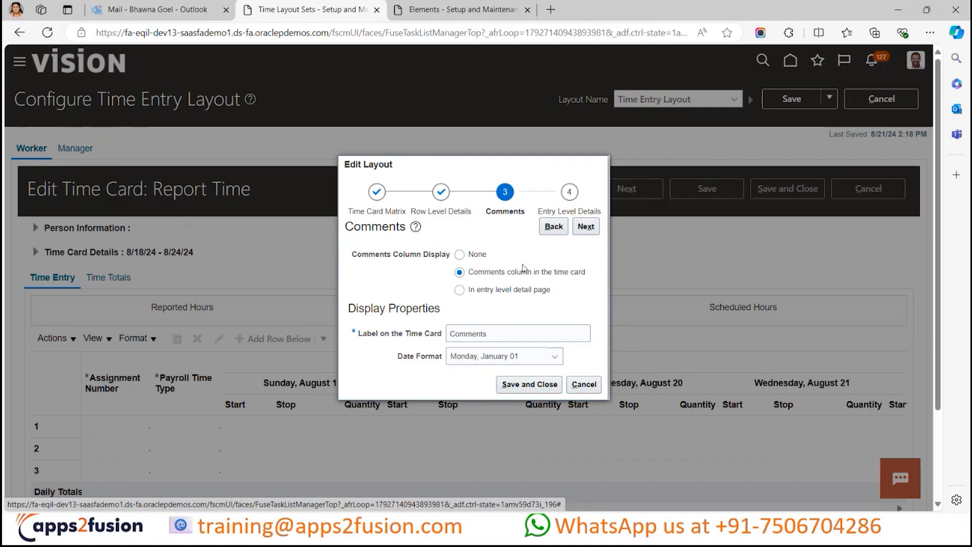
left_click(593, 226)
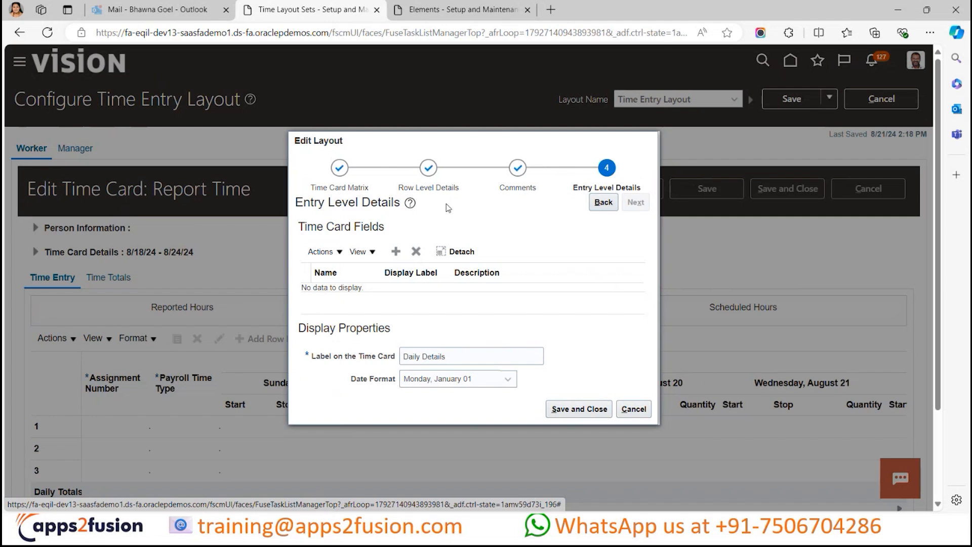
- Add an empty time card field row to Entry Level Details, review the available fields, and remove the row again
left_click(340, 168)
left_click(395, 251)
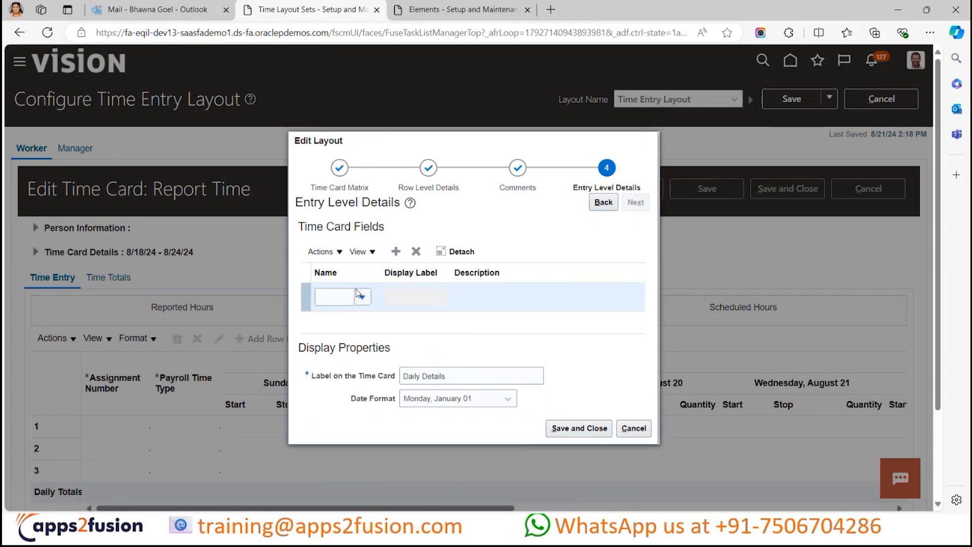
left_click(360, 293)
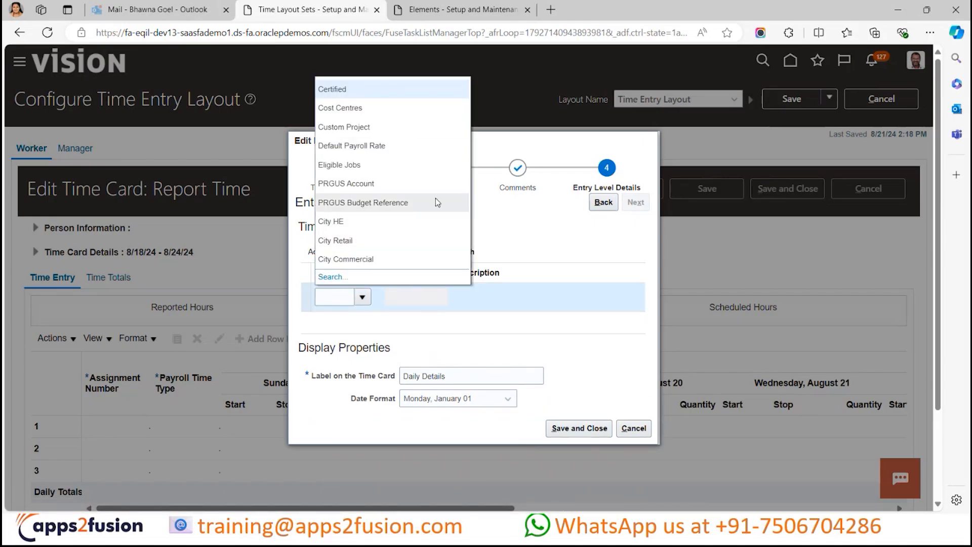
left_click(546, 225)
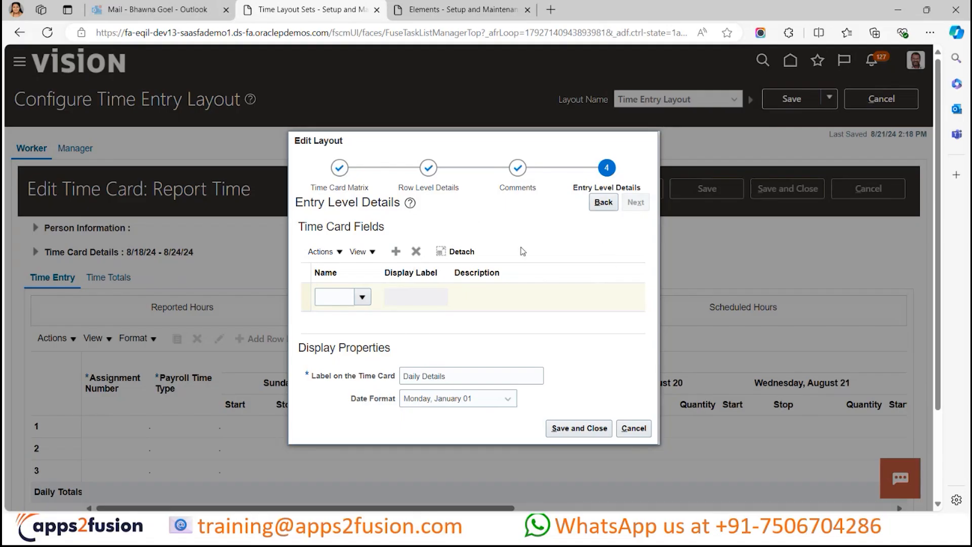
left_click(635, 433)
left_click(587, 430)
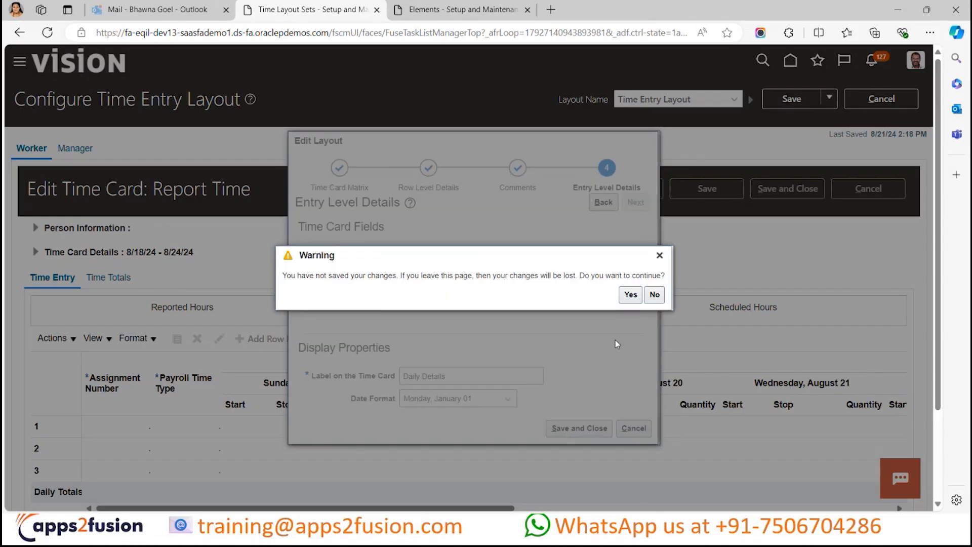
left_click(659, 255)
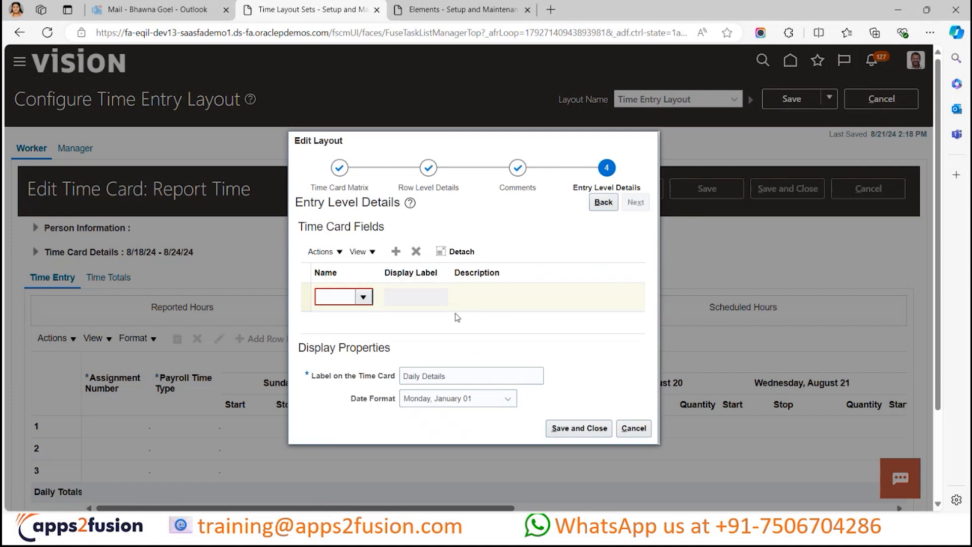
left_click(418, 253)
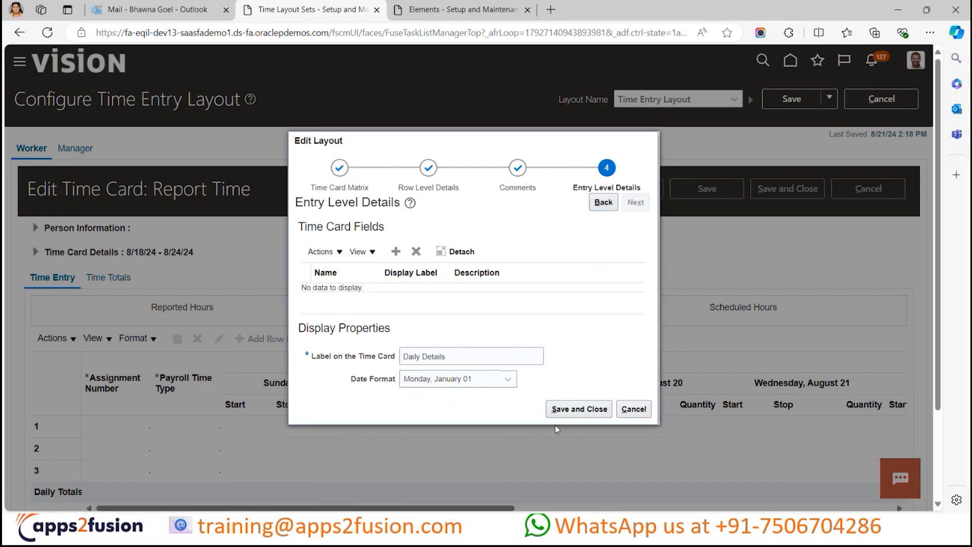
- Save and close the layout edits, copying them to the time review, view, approval notification, shift and responsive UI layouts
left_click(579, 409)
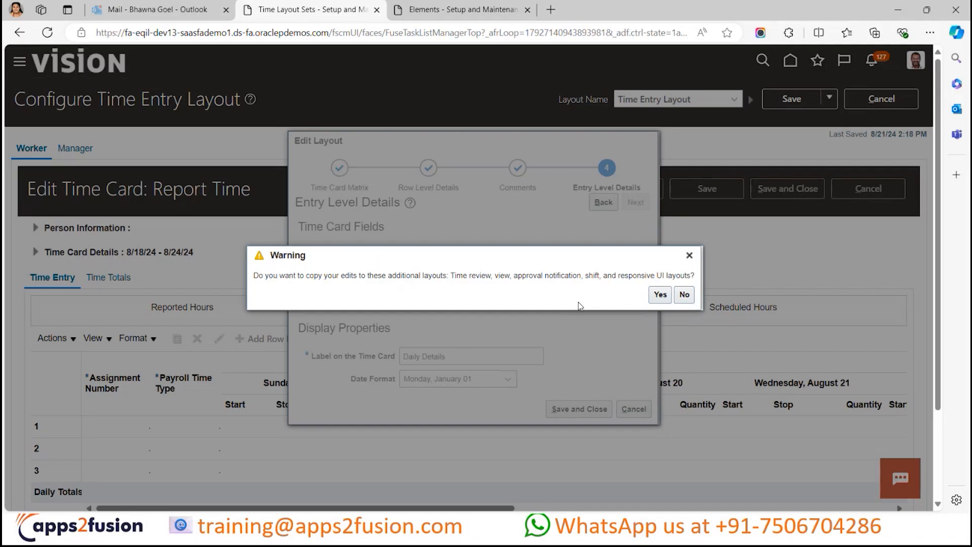
left_click(661, 293)
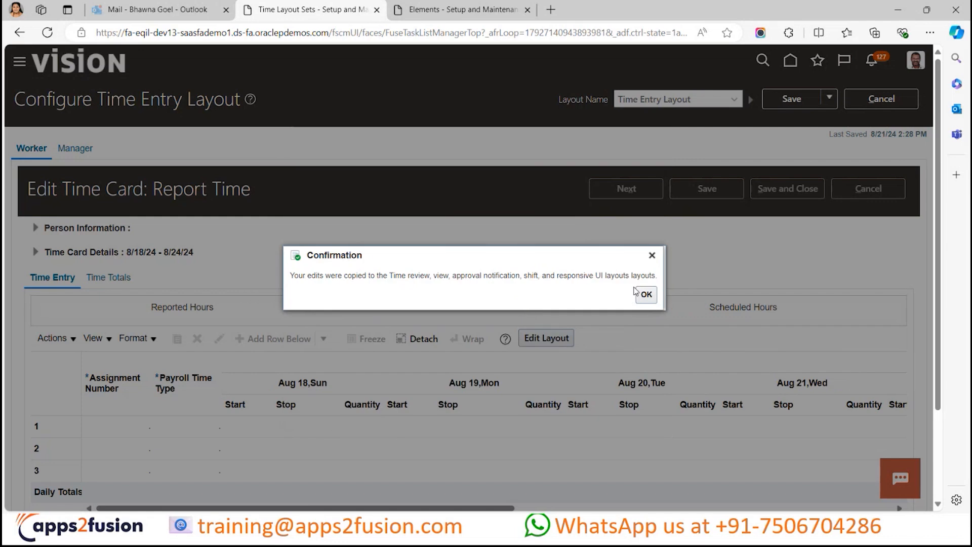
left_click(646, 295)
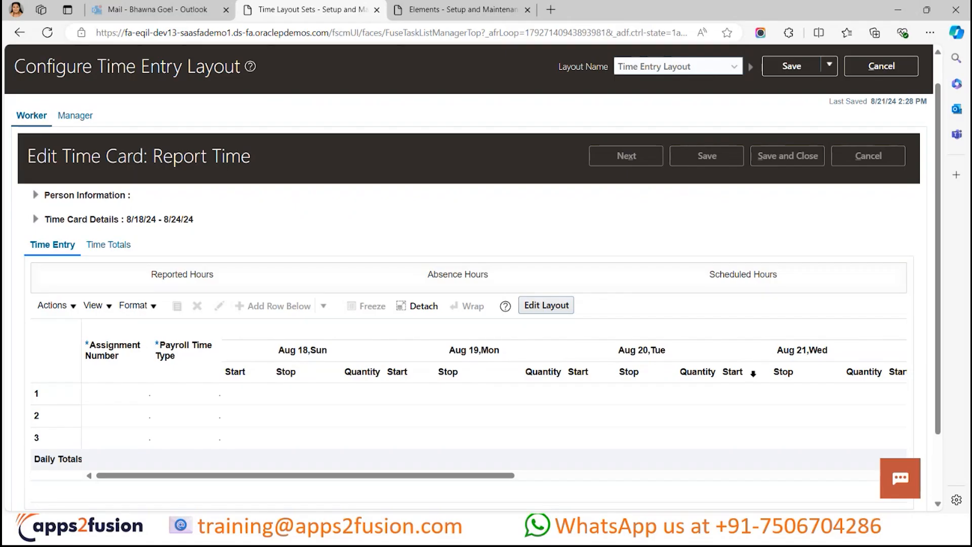
- Look over the time entry layout preview, switch to the Time Review Layout and examine its reported and calculated time sections
scroll(753, 375, "down", 2)
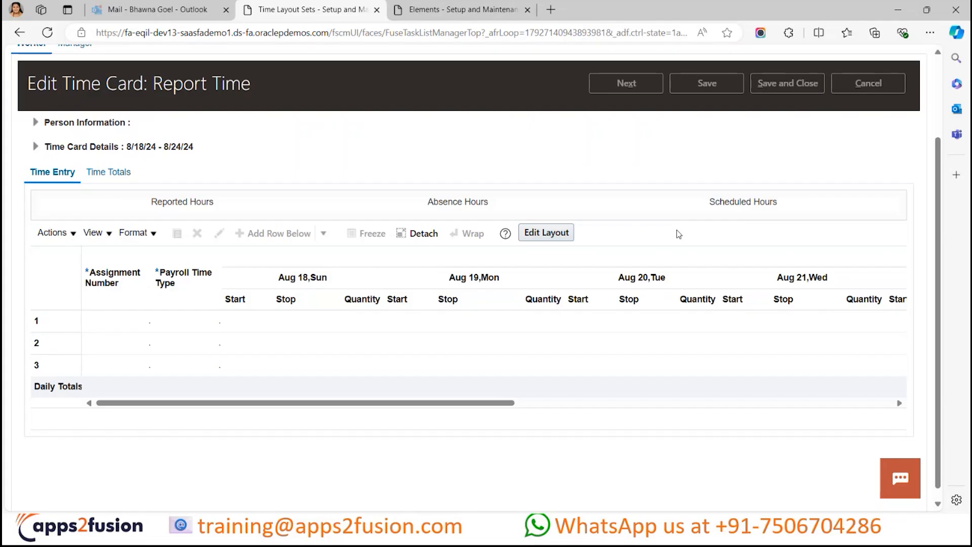
scroll(679, 233, "up", 3)
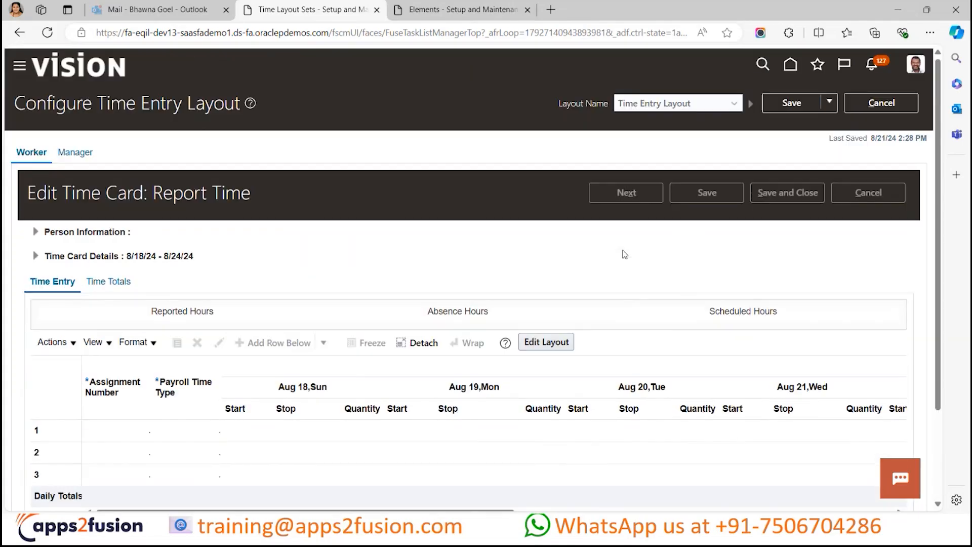
scroll(558, 316, "down", 1)
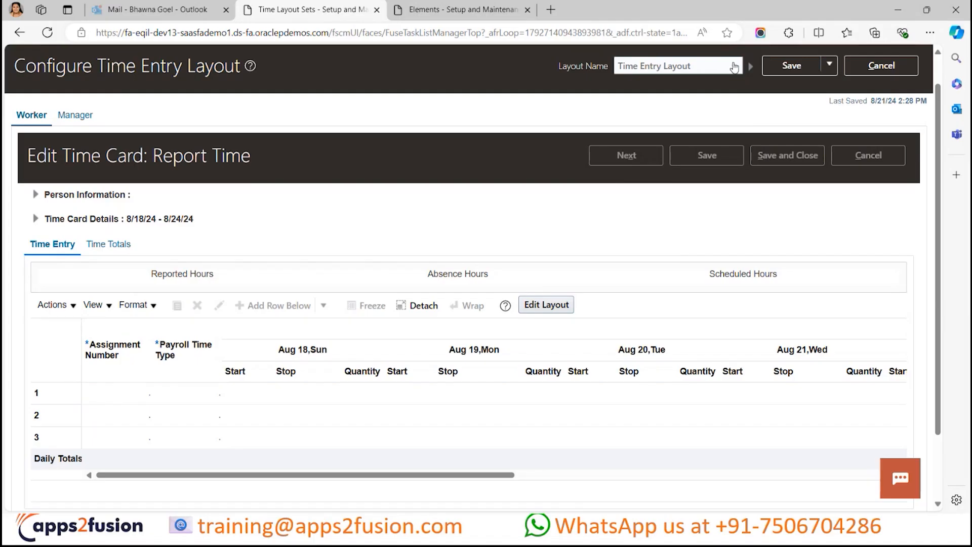
left_click(734, 67)
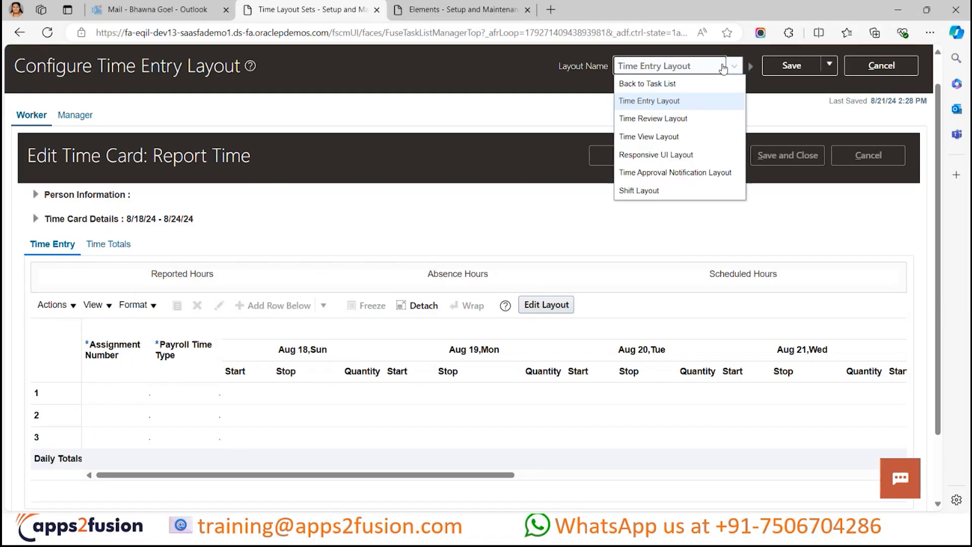
left_click(685, 121)
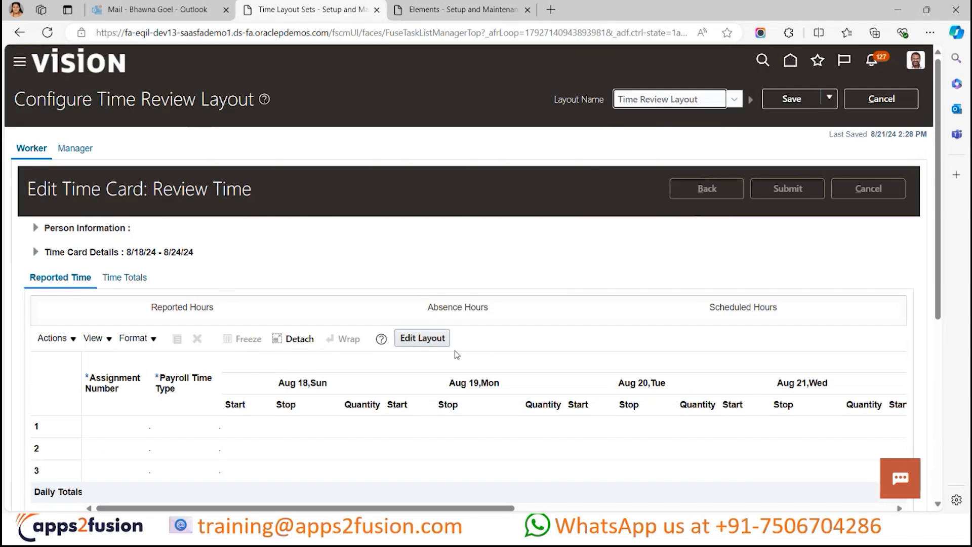
scroll(506, 269, "down", 2)
scroll(564, 186, "down", 5)
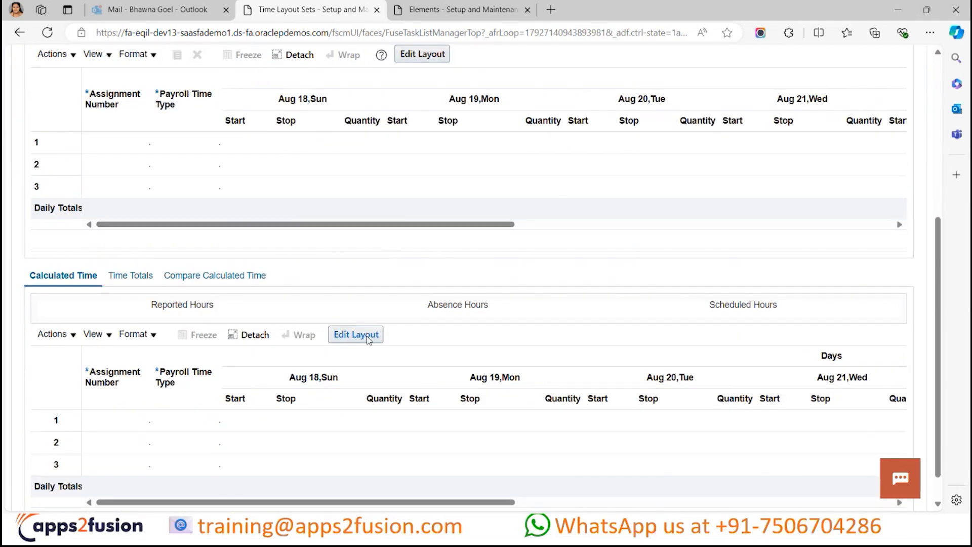
scroll(367, 336, "down", 1)
scroll(375, 194, "up", 3)
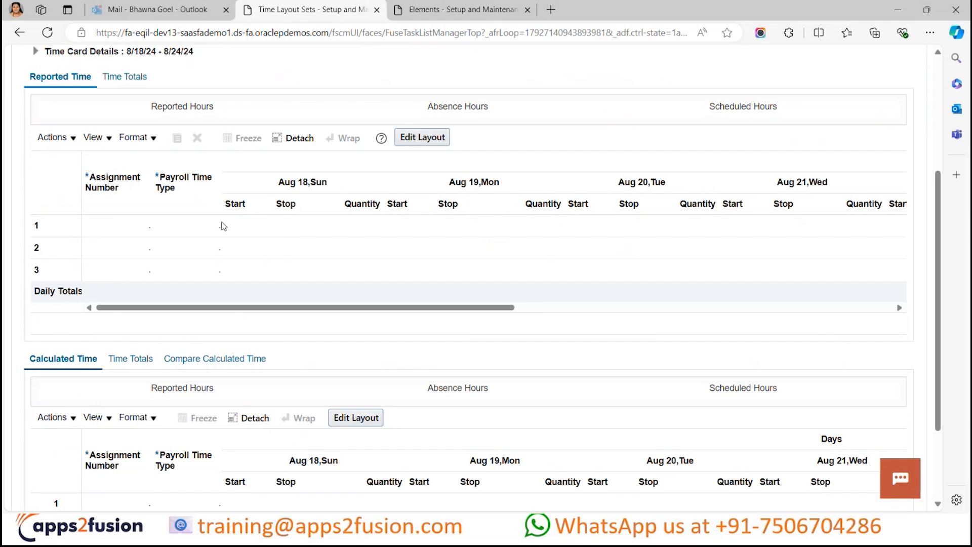
scroll(358, 282, "down", 3)
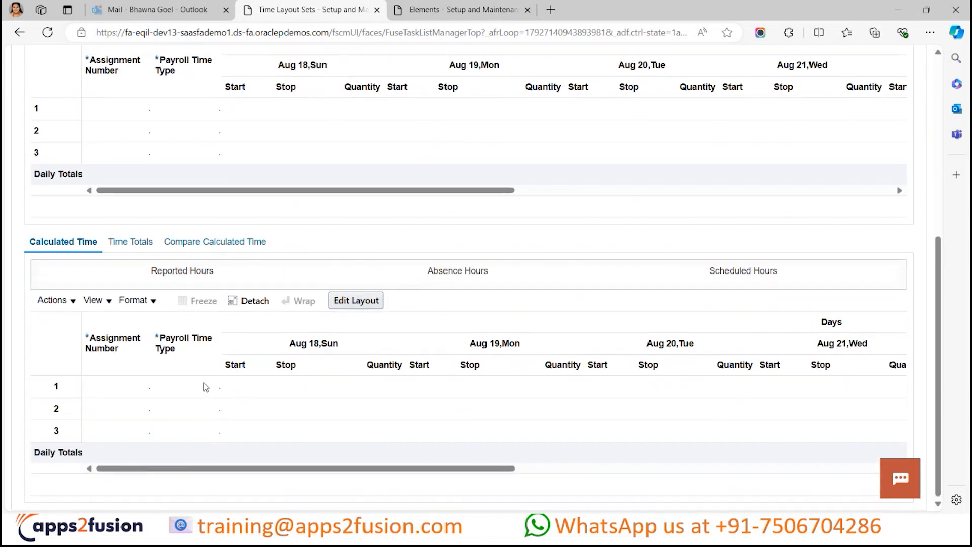
- Open the review layout's Calculated Time section for editing, examine its Time Card Matrix settings, and leave without saving
left_click(358, 300)
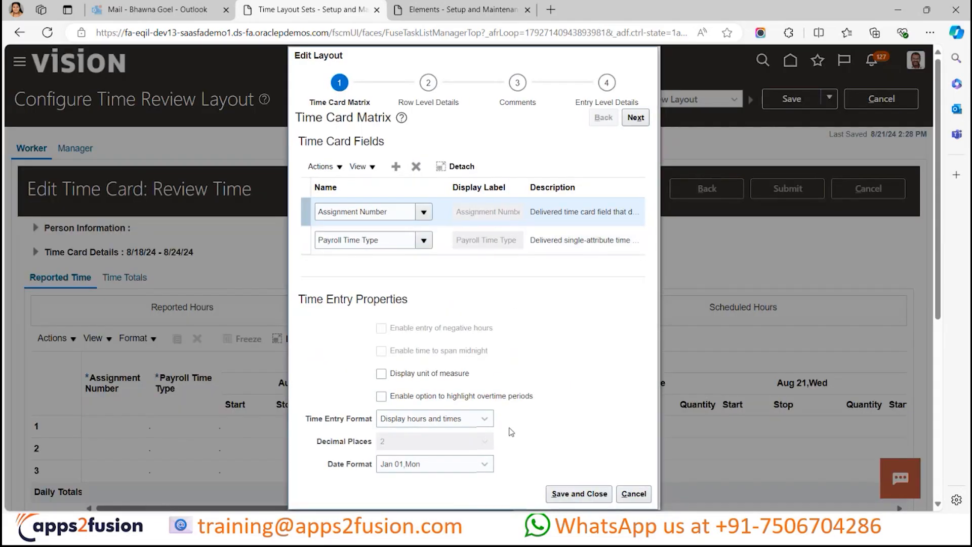
scroll(516, 350, "down", 1)
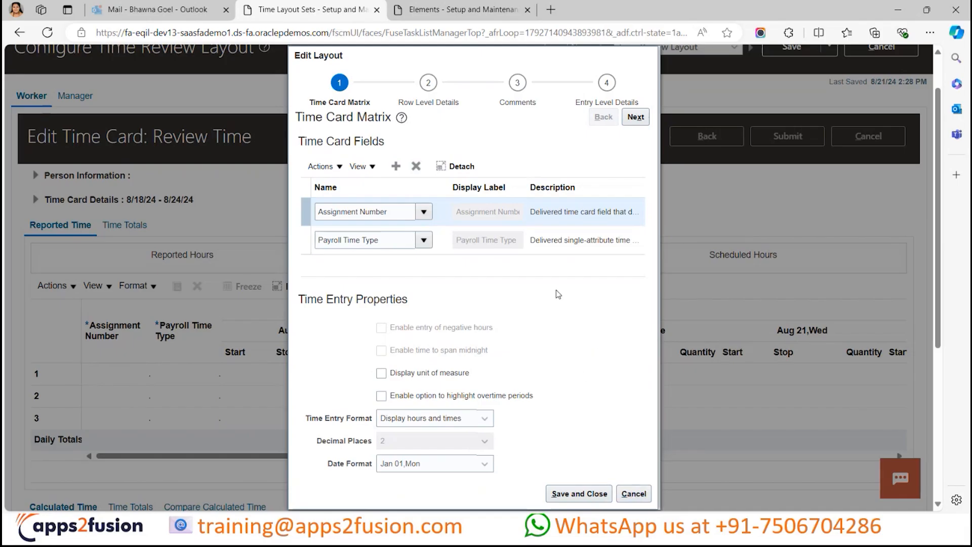
left_click(634, 494)
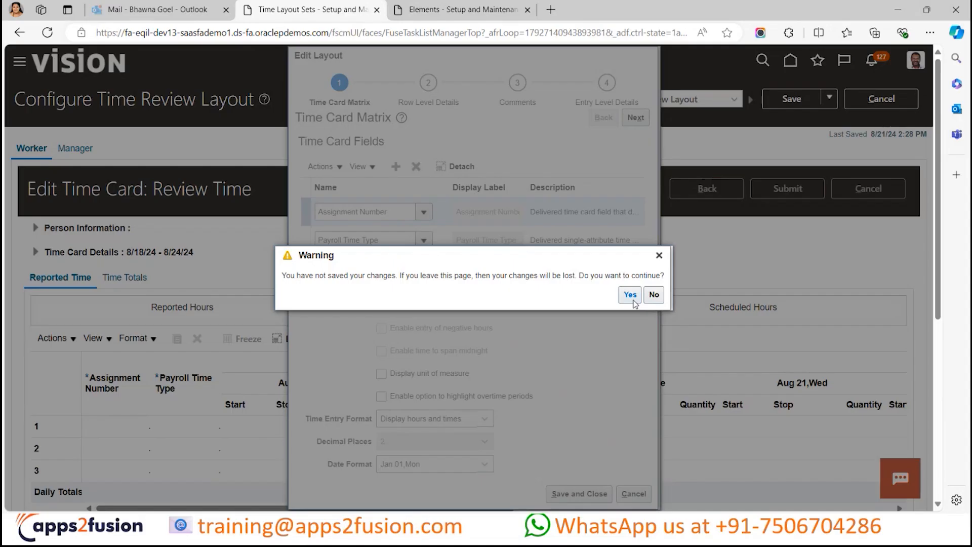
left_click(632, 298)
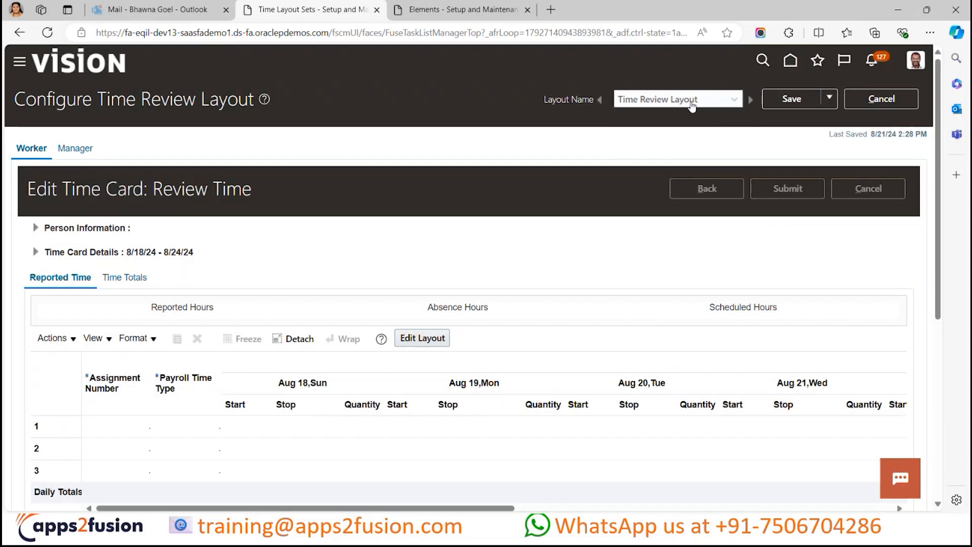
- Switch to the Time View Layout and examine its reported and calculated time sections
left_click(691, 104)
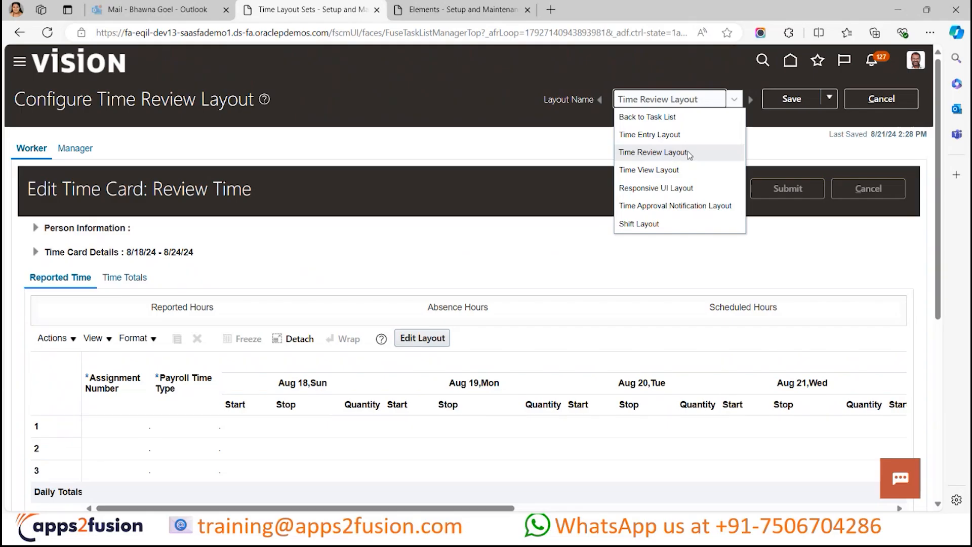
left_click(679, 171)
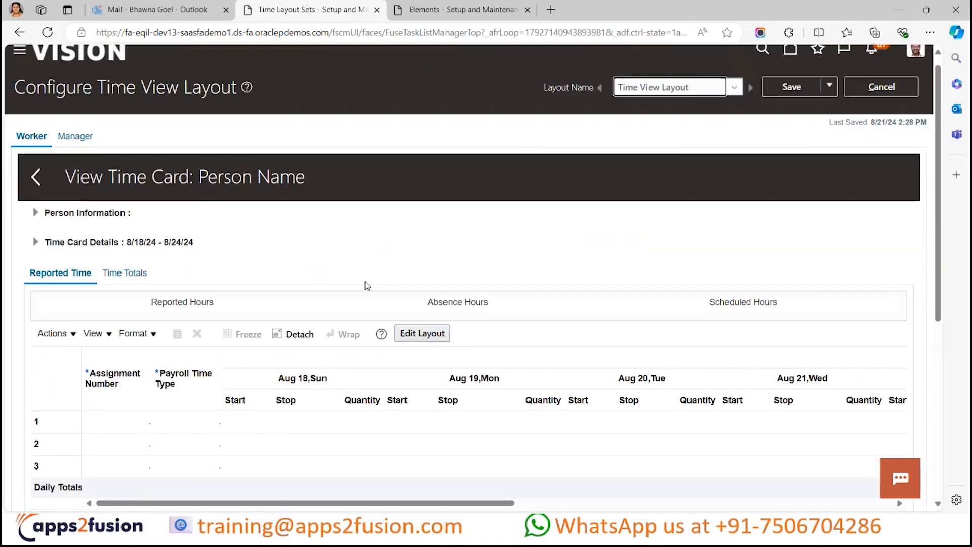
scroll(283, 295, "down", 4)
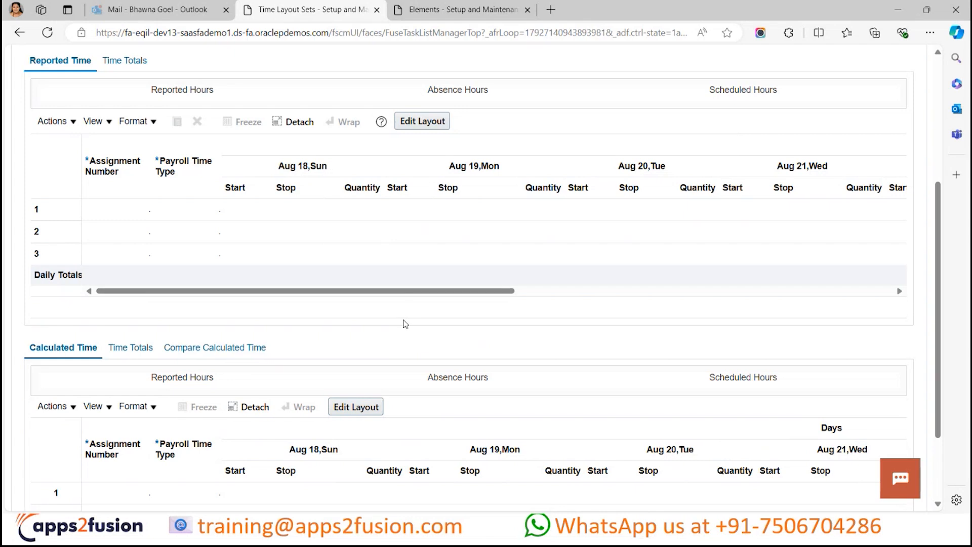
scroll(404, 304, "up", 1)
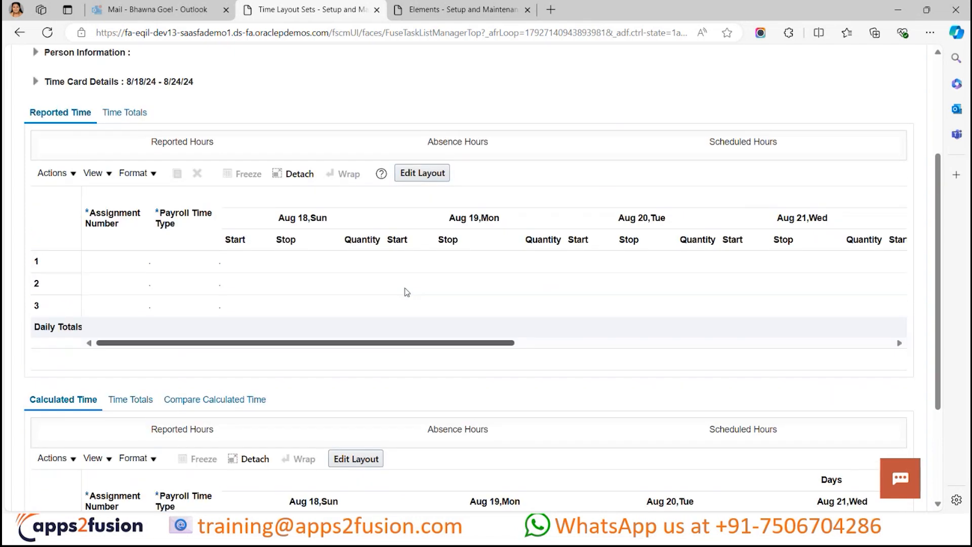
- Open the view layout's Reported Time section for editing, examine its fields and time entry properties, and leave without saving
left_click(420, 175)
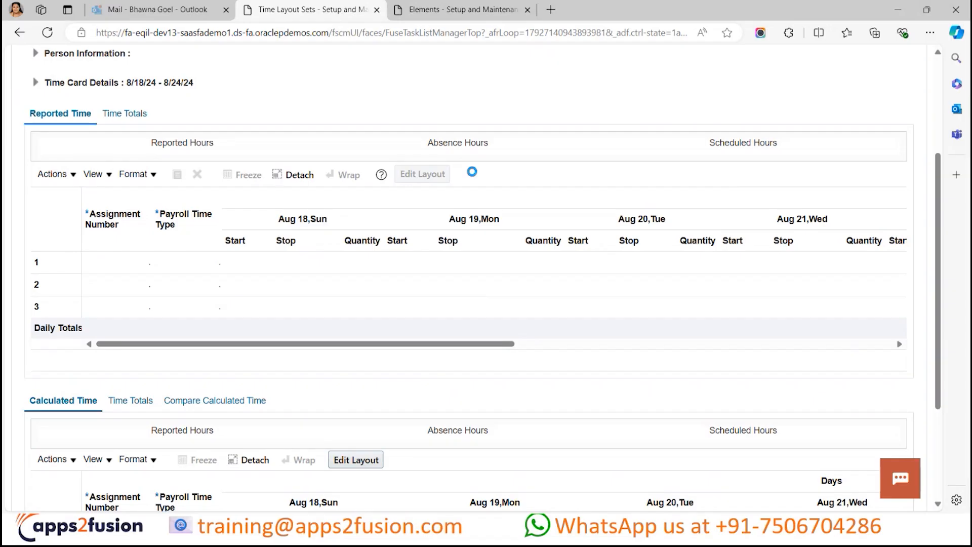
scroll(521, 374, "down", 1)
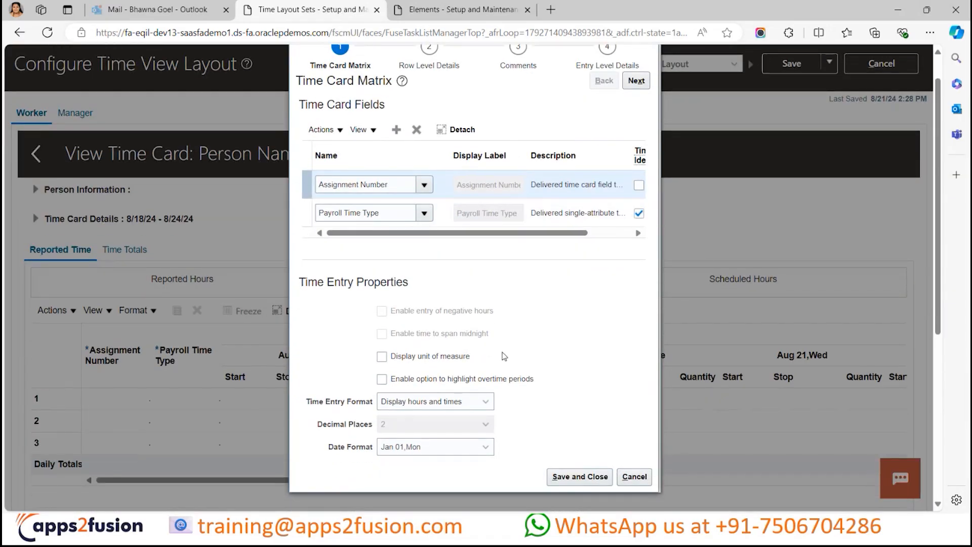
scroll(504, 356, "down", 1)
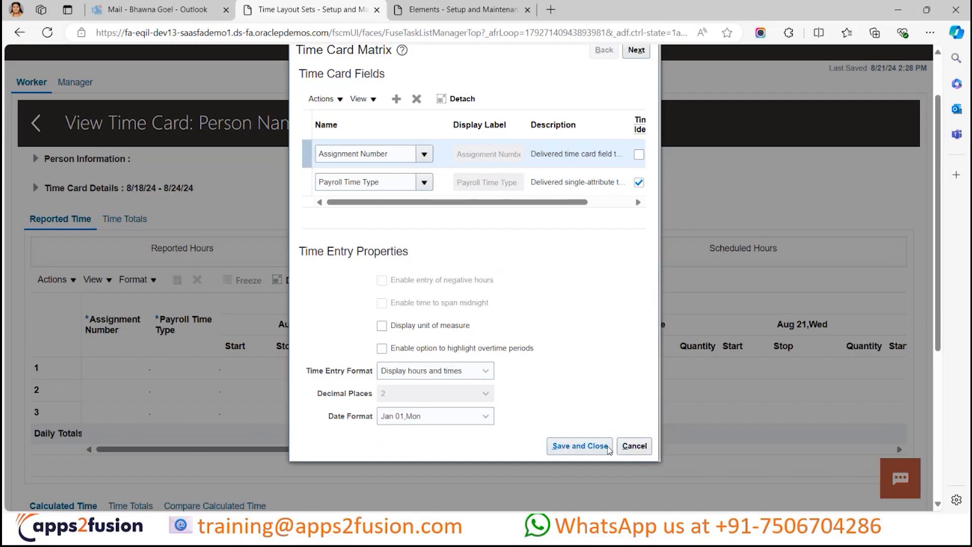
left_click(578, 445)
scroll(597, 304, "up", 2)
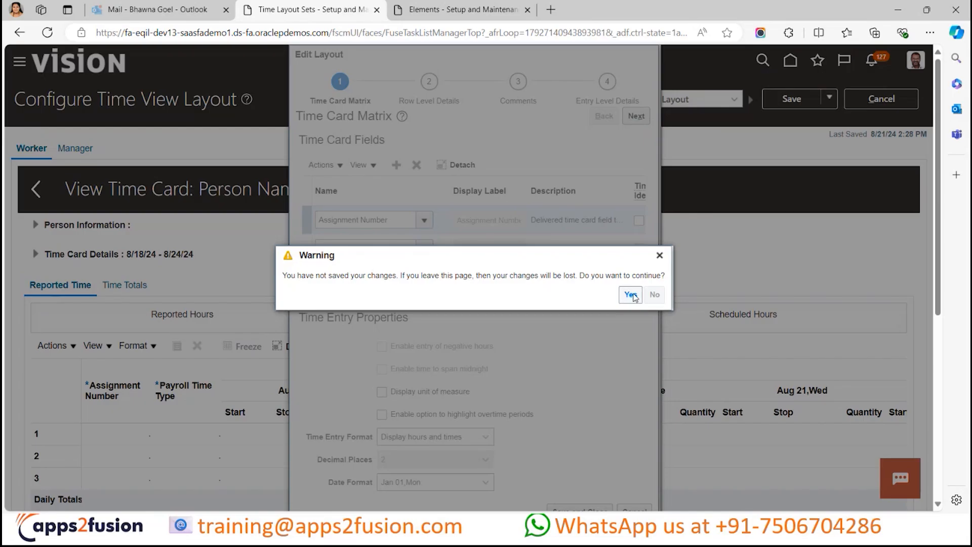
left_click(630, 294)
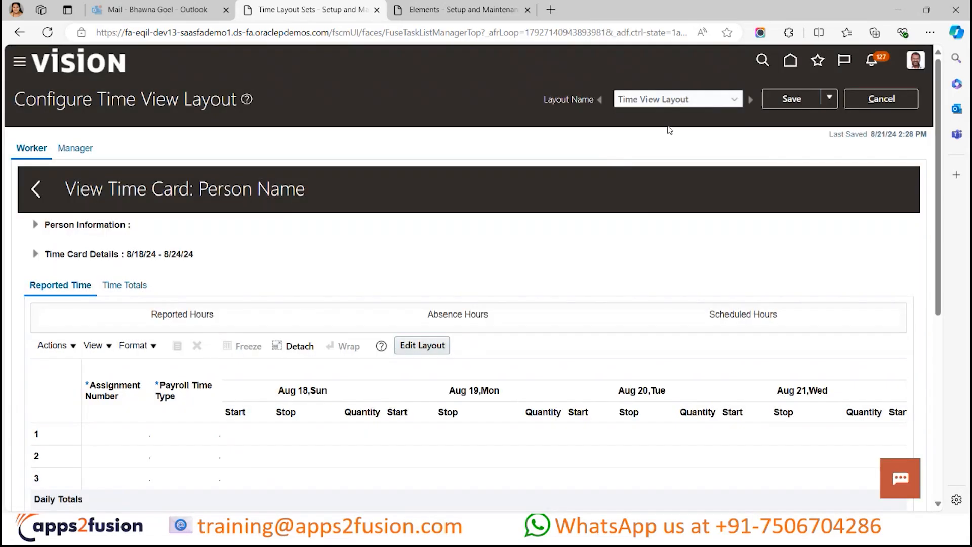
- Switch to the Responsive UI Layout, expand the time card summary's details, and examine its time totals and the Entries section
left_click(713, 100)
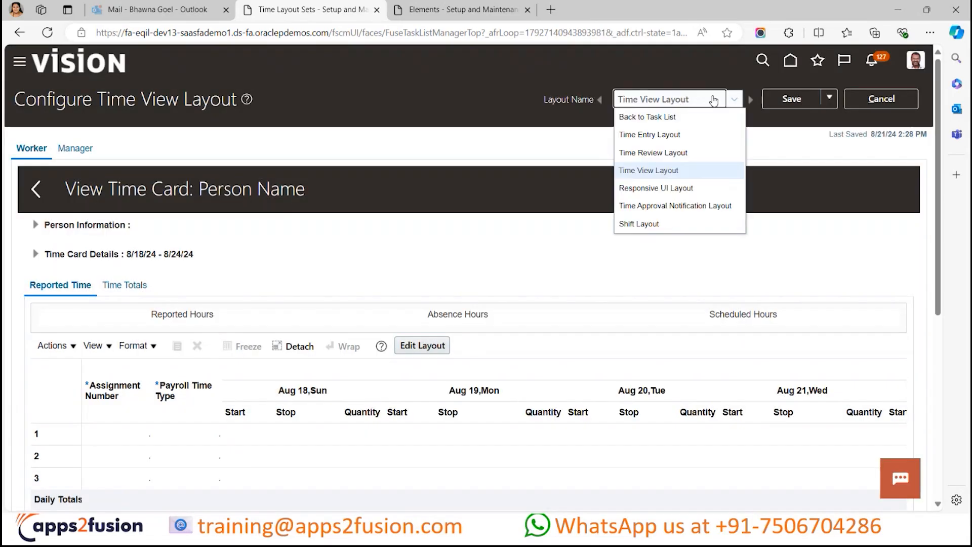
left_click(655, 188)
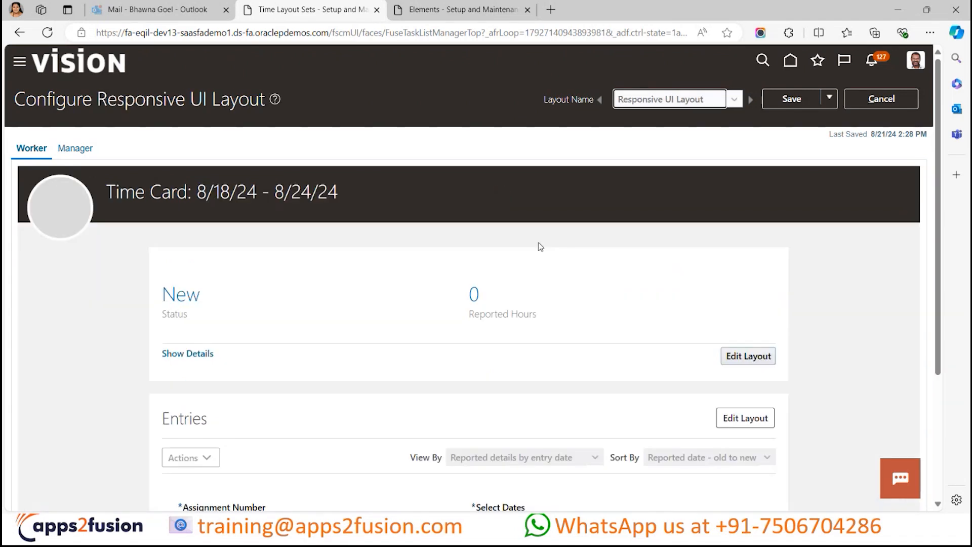
scroll(530, 373, "down", 2)
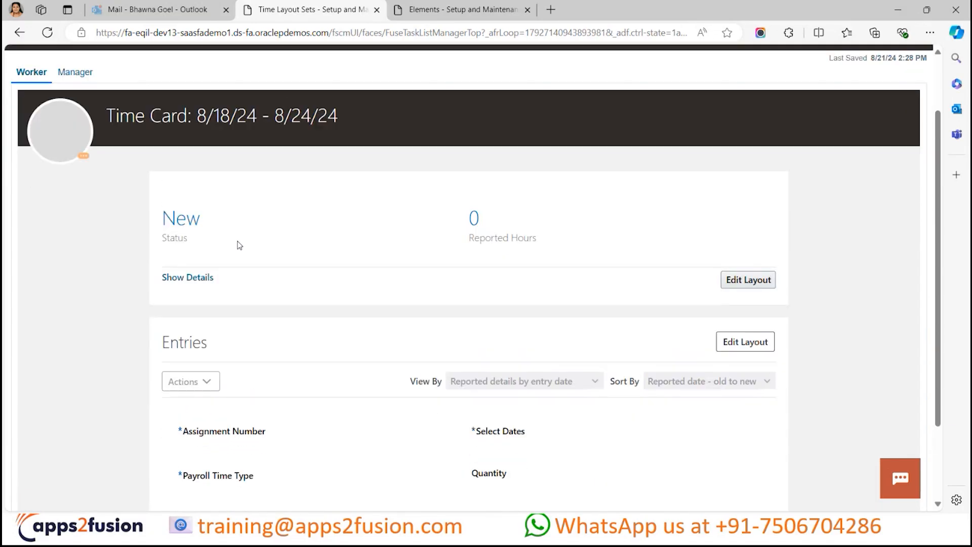
scroll(243, 238, "up", 1)
left_click(201, 281)
scroll(445, 309, "down", 3)
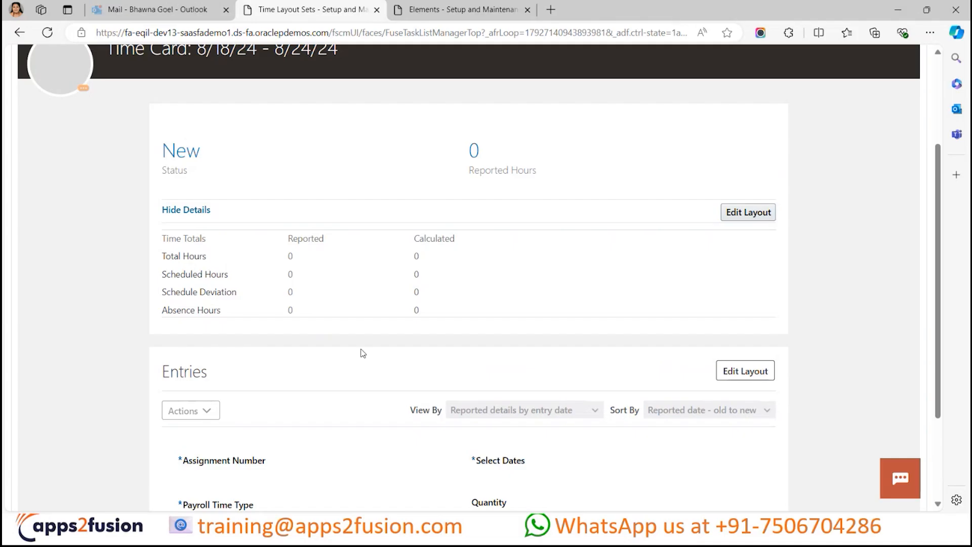
scroll(362, 353, "down", 3)
scroll(362, 353, "up", 2)
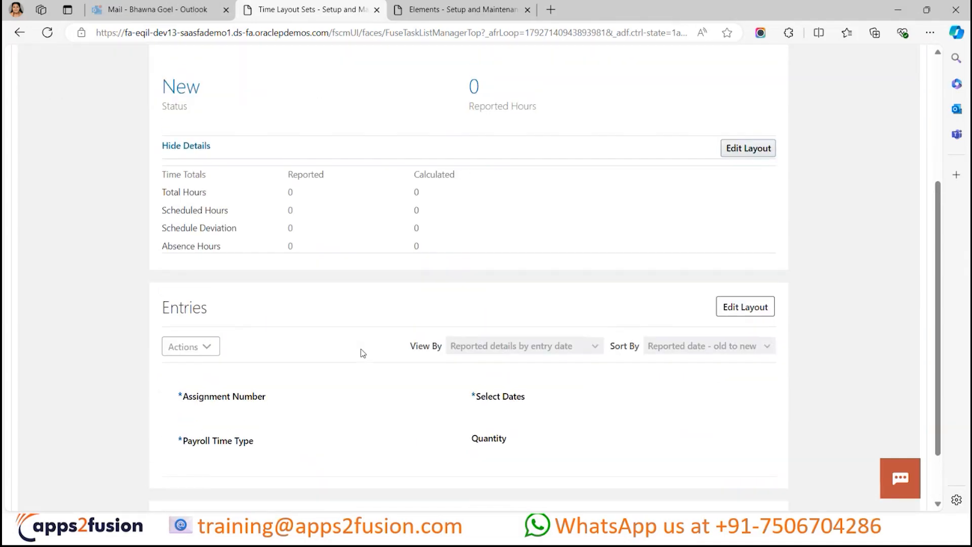
scroll(362, 352, "up", 1)
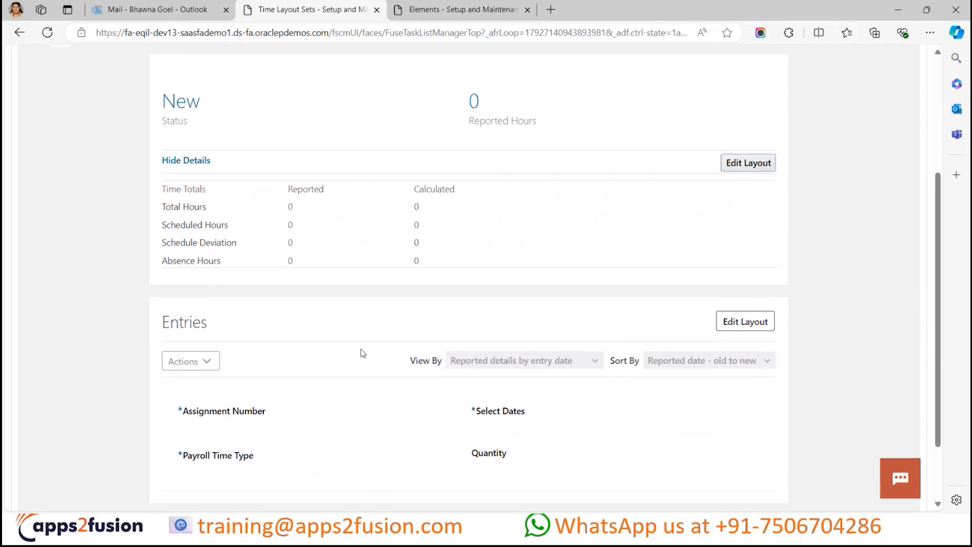
scroll(431, 309, "up", 3)
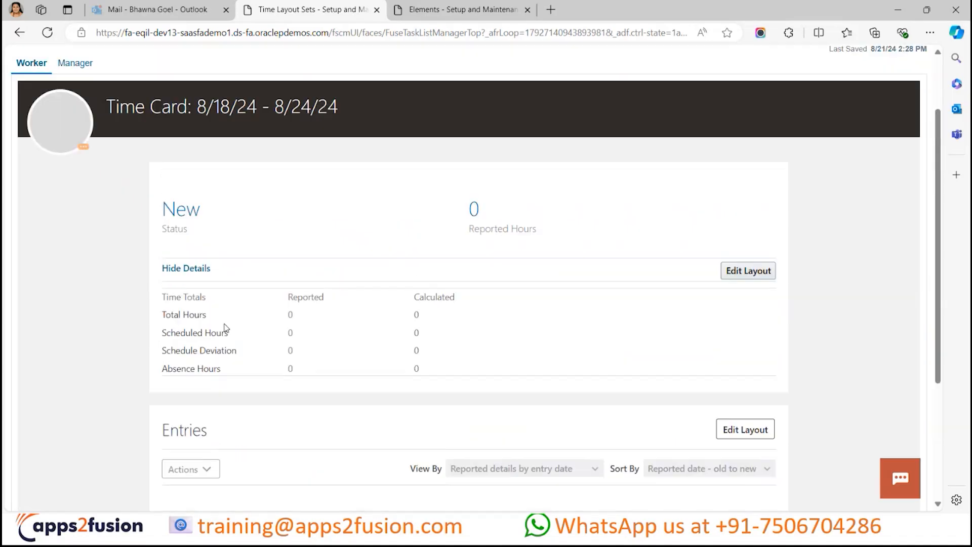
scroll(296, 287, "up", 2)
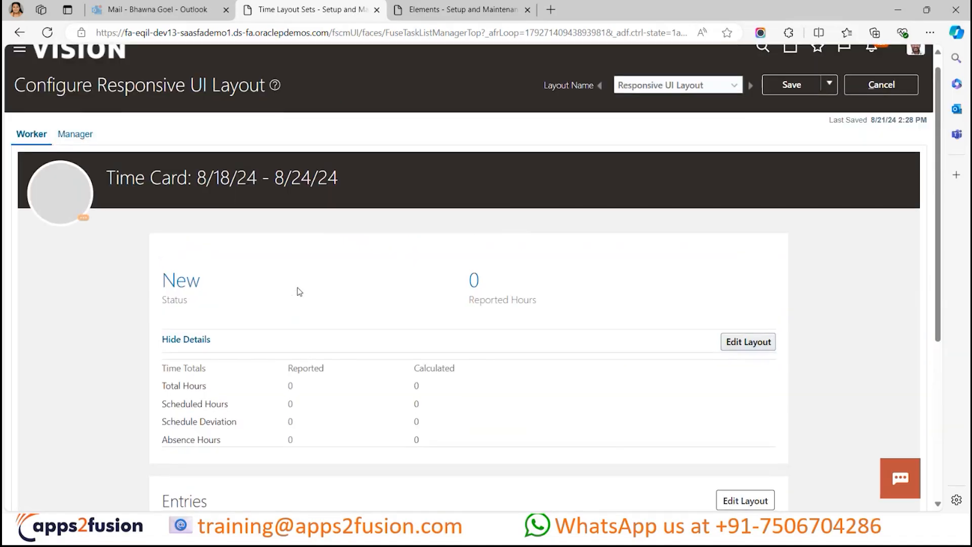
- Open the layout of the time card summary's time totals for editing
scroll(297, 287, "down", 3)
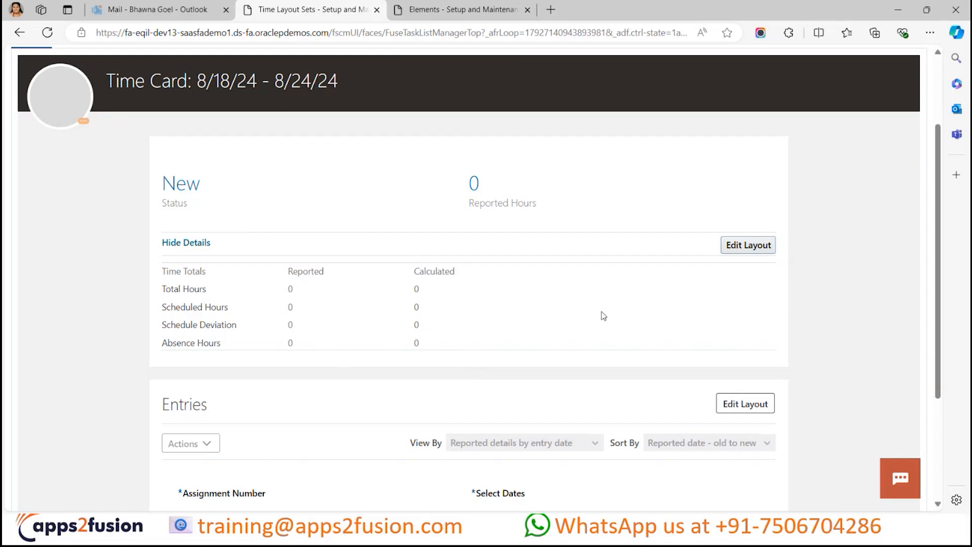
left_click(767, 248)
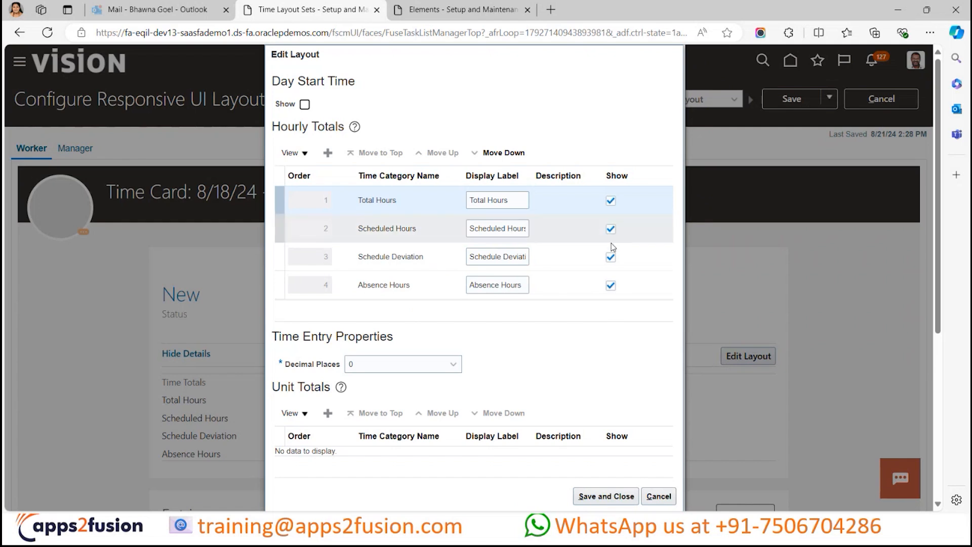
left_click(611, 229)
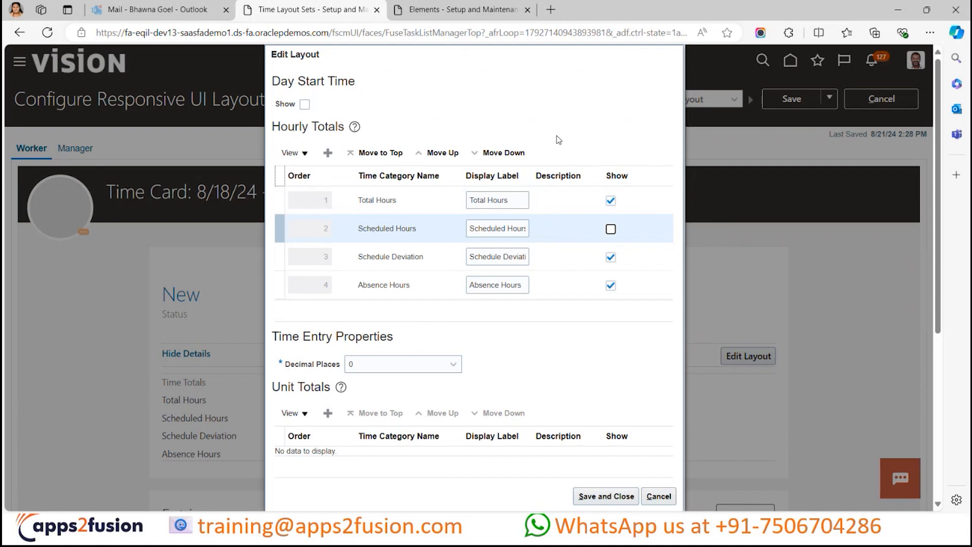
left_click(547, 202)
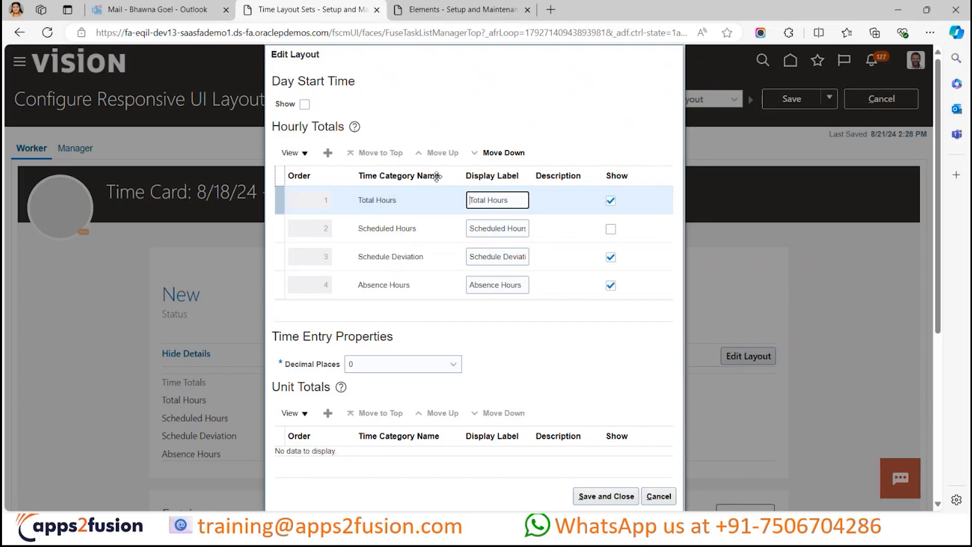
left_click(566, 143)
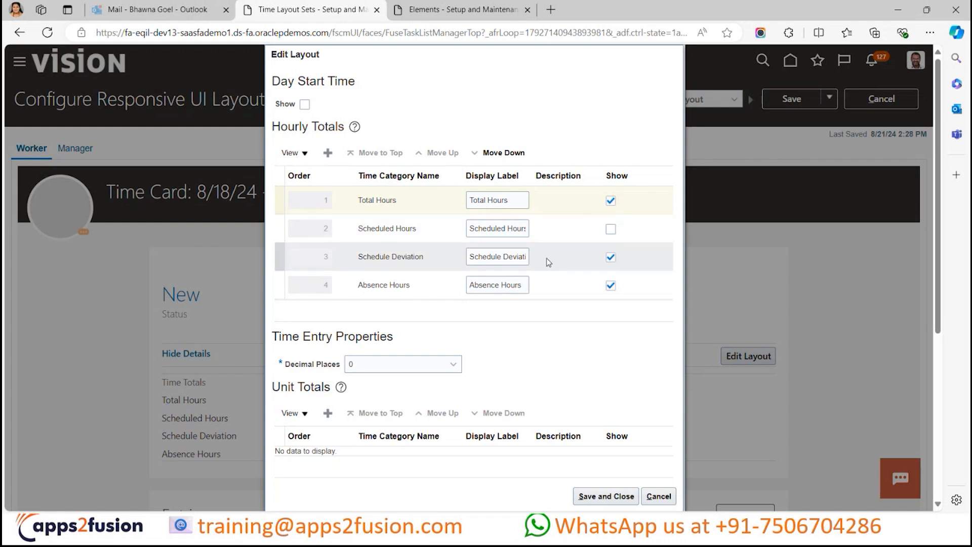
left_click(610, 229)
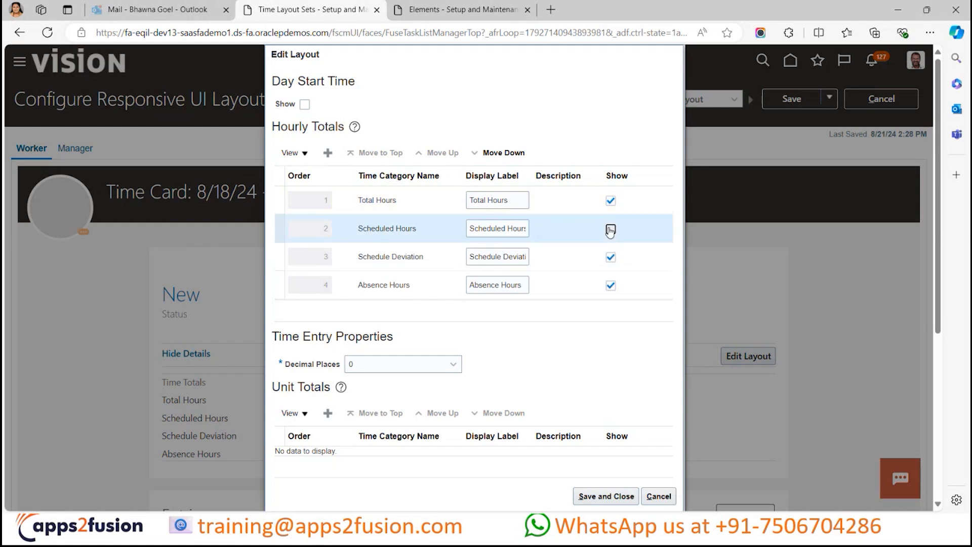
- Hide the Schedule Deviation category from the summary's hourly totals and save the layout change
left_click(610, 258)
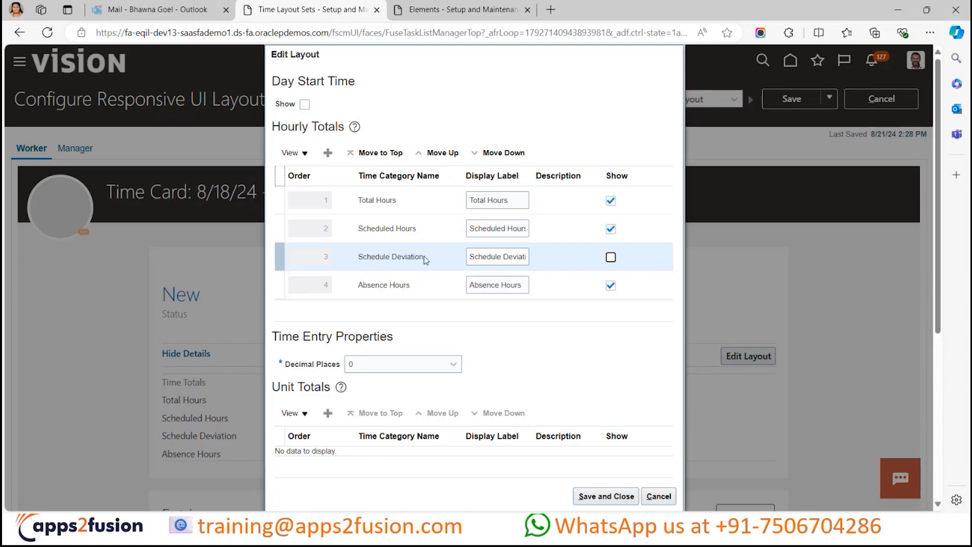
left_click(581, 495)
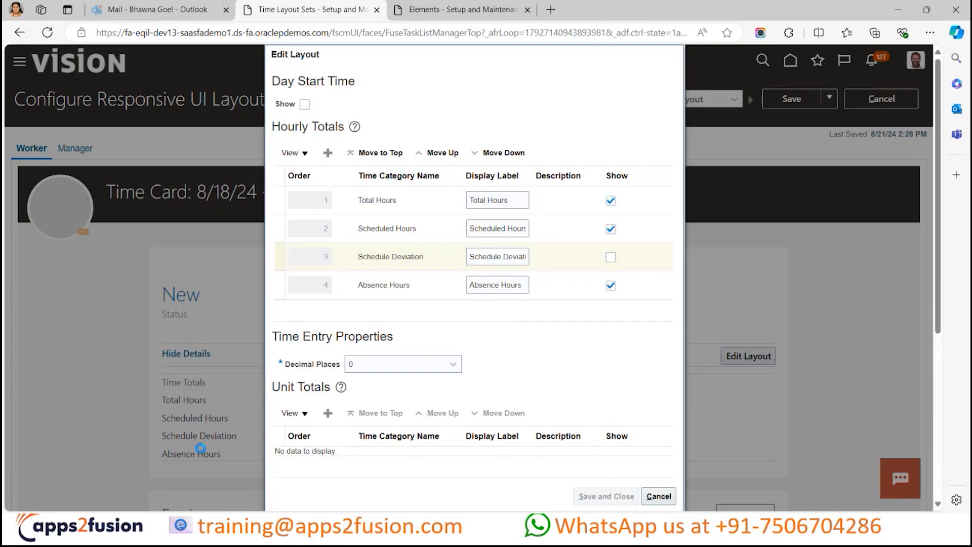
- Open the Entries section's layout for editing and examine its reported time card fields
scroll(241, 431, "down", 3)
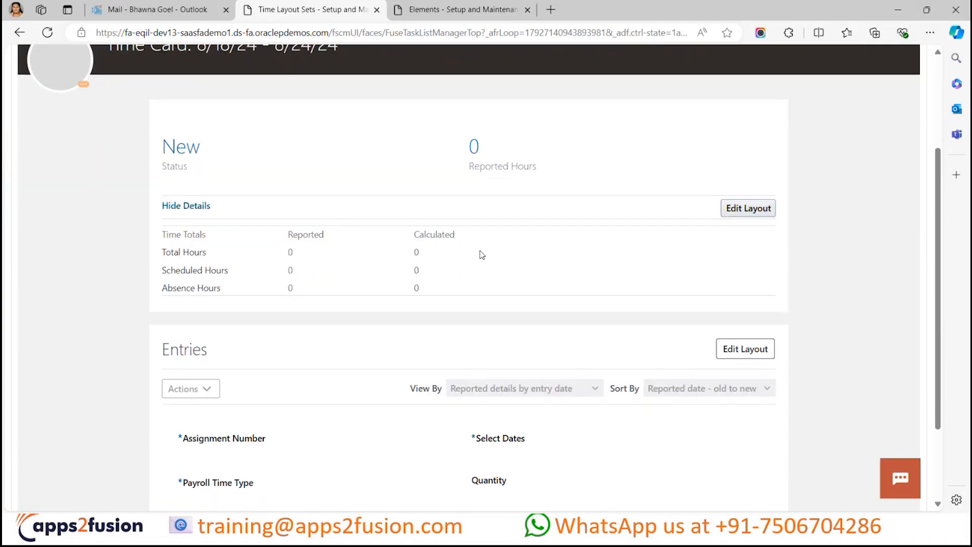
scroll(373, 267, "down", 2)
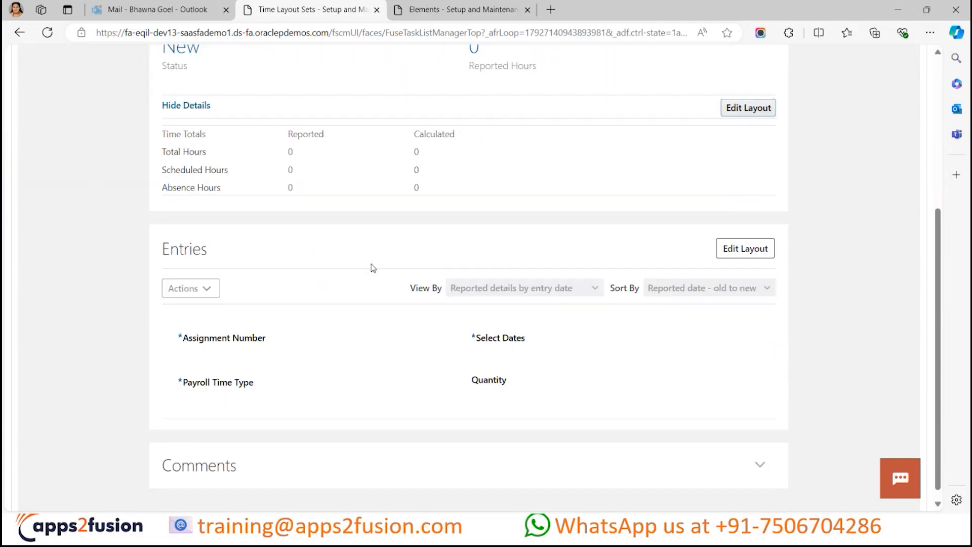
scroll(532, 148, "up", 2)
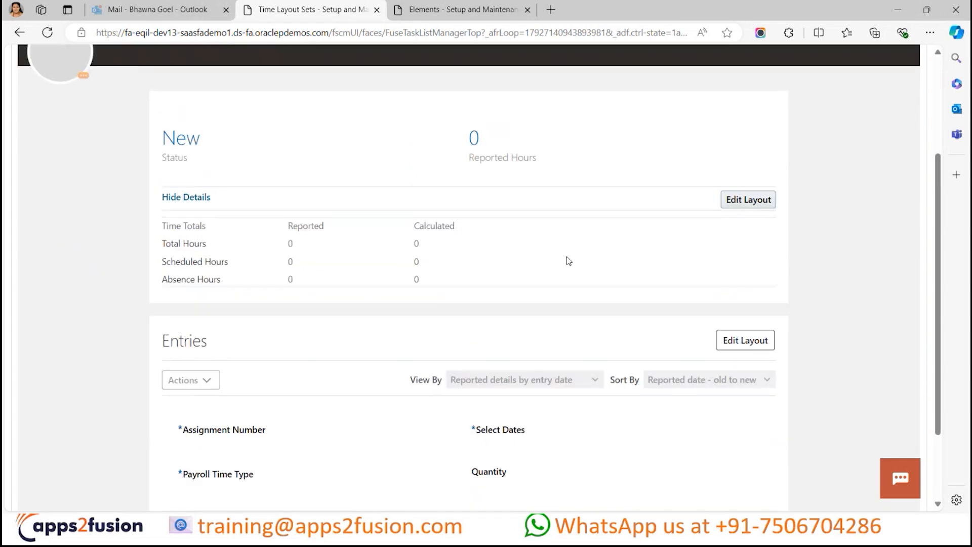
scroll(570, 256, "down", 2)
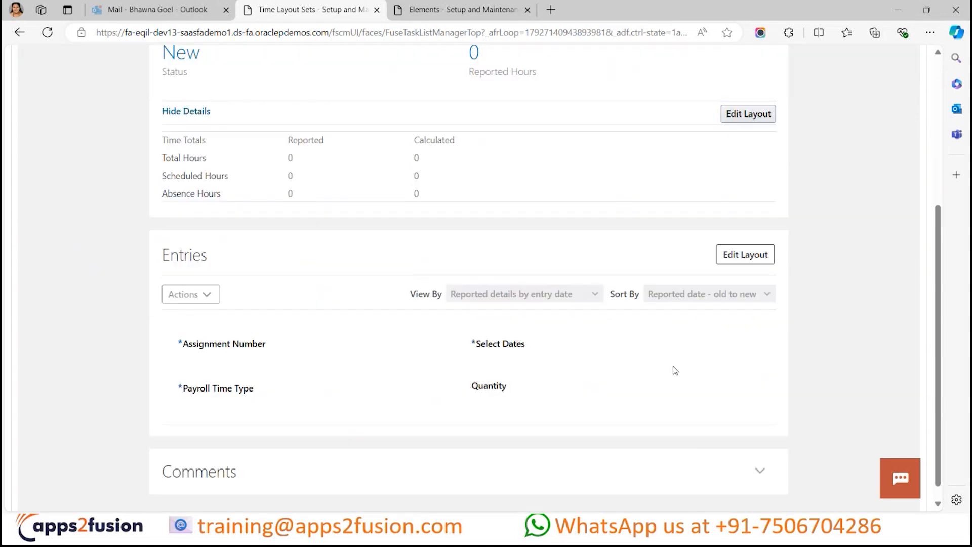
scroll(701, 343, "down", 1)
left_click(756, 233)
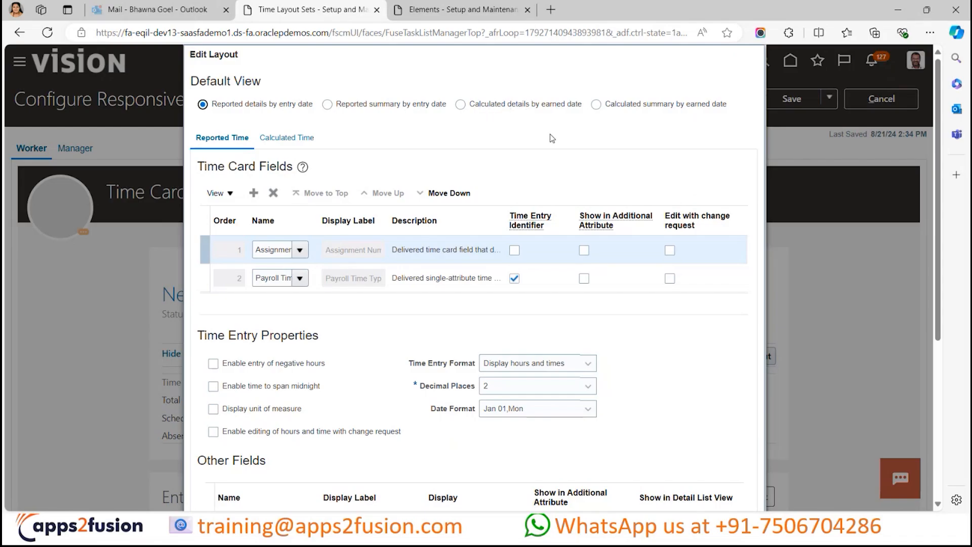
scroll(528, 181, "down", 1)
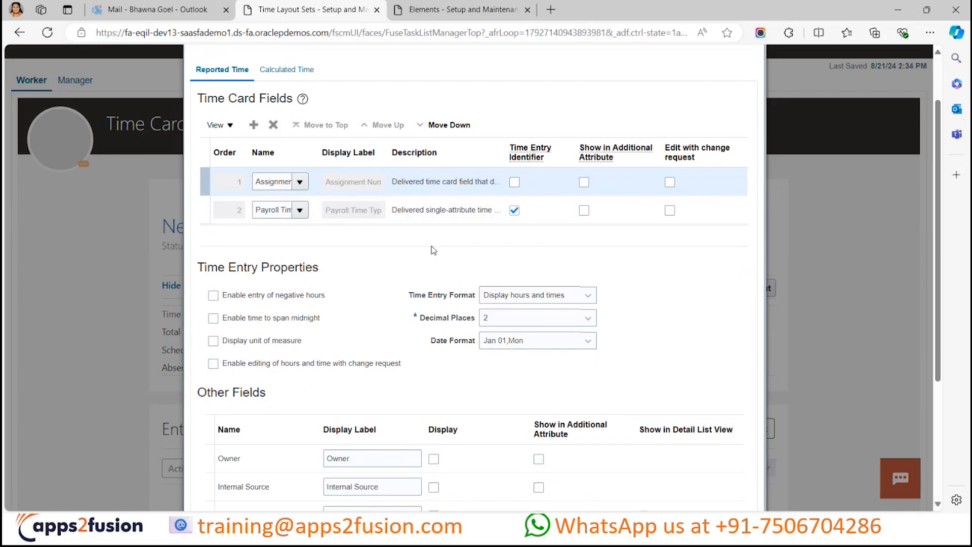
scroll(526, 263, "up", 1)
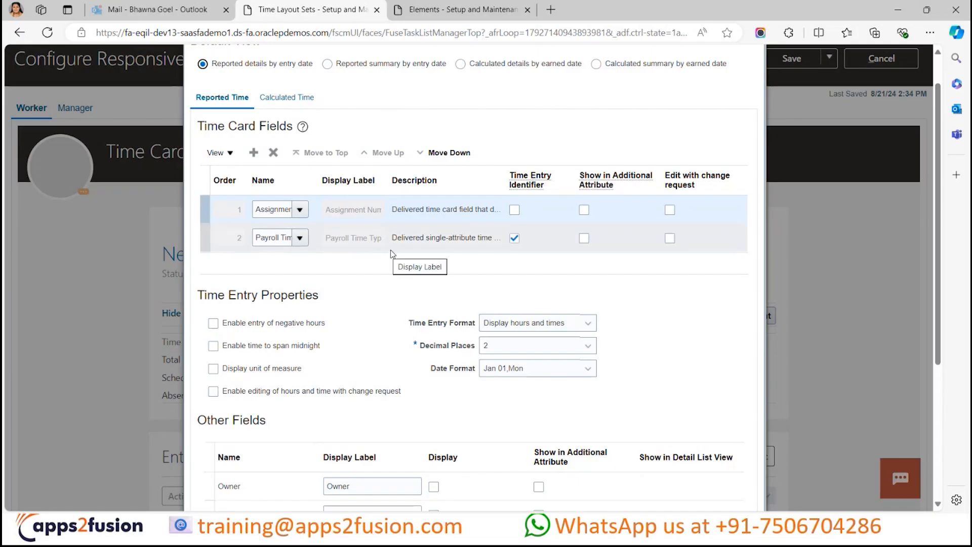
left_click(408, 243)
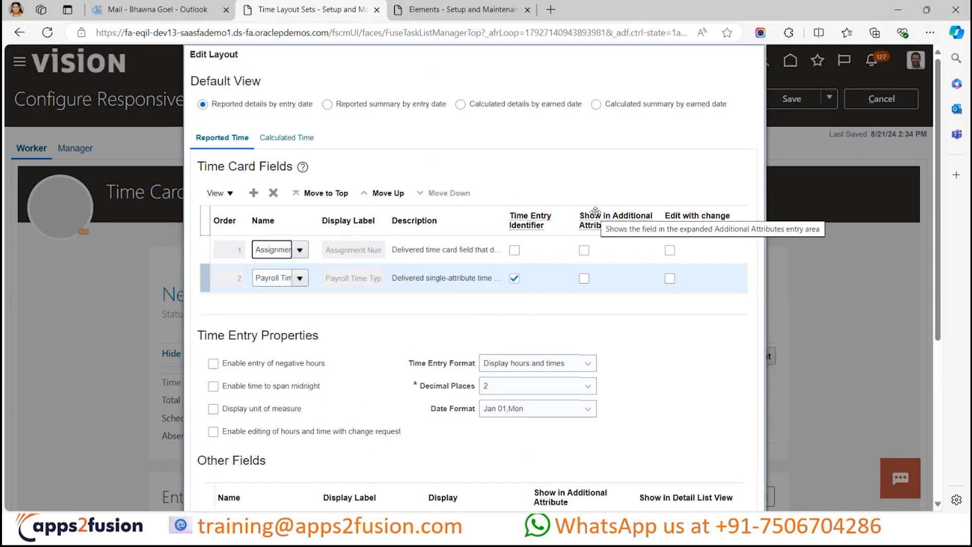
- Examine the Entries layout's additional attribute options, time entry properties and other fields, including the calculated time settings
scroll(595, 211, "down", 1)
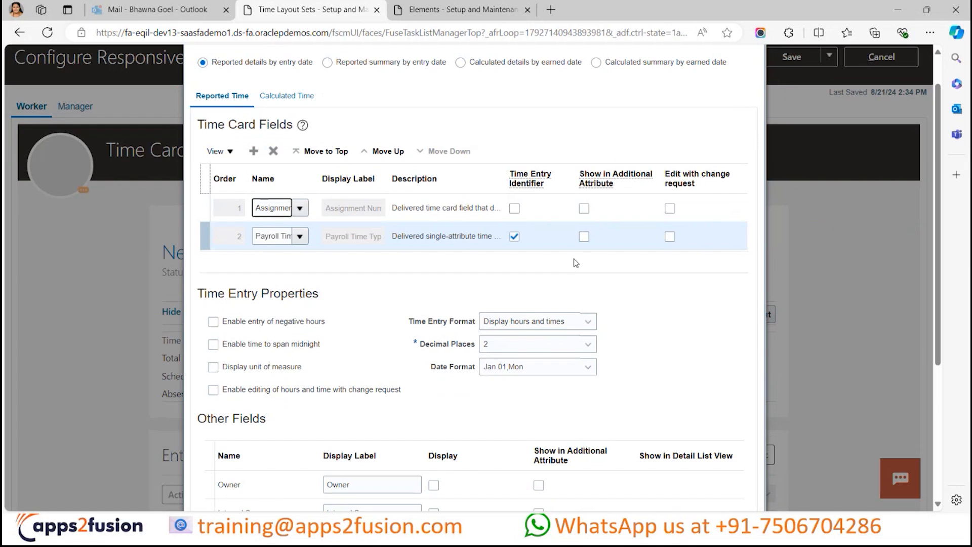
scroll(622, 273, "down", 5)
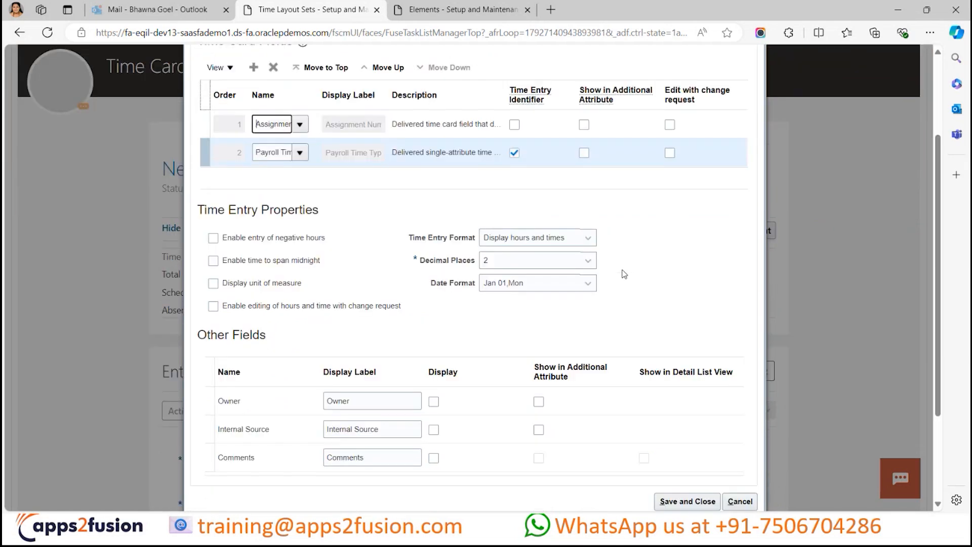
scroll(594, 387, "up", 6)
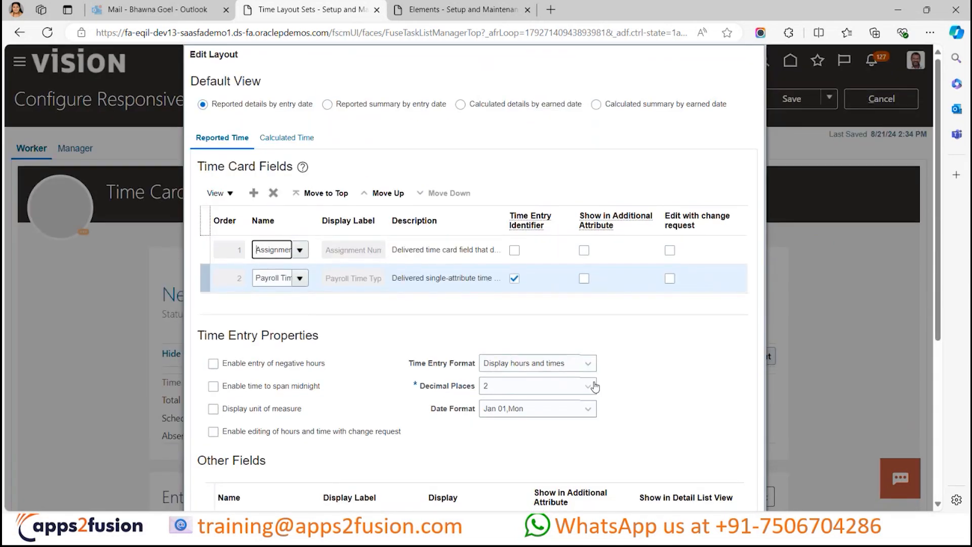
scroll(594, 383, "up", 1)
mouse_move(608, 228)
left_click(589, 192)
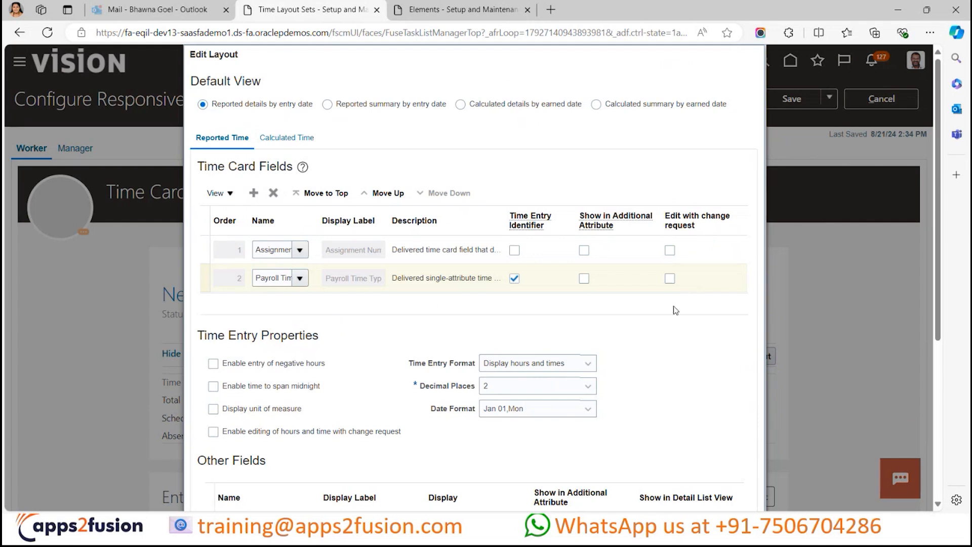
scroll(620, 317, "down", 1)
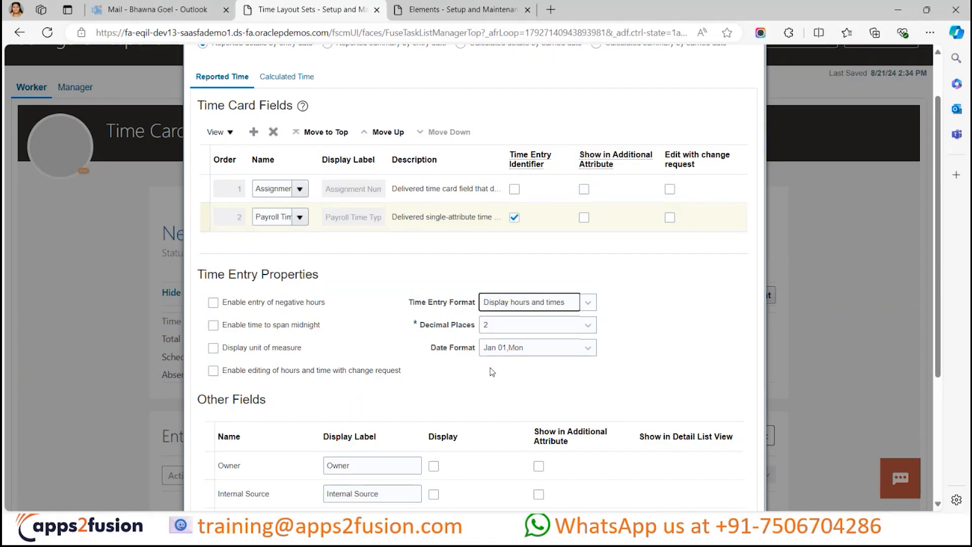
mouse_move(550, 306)
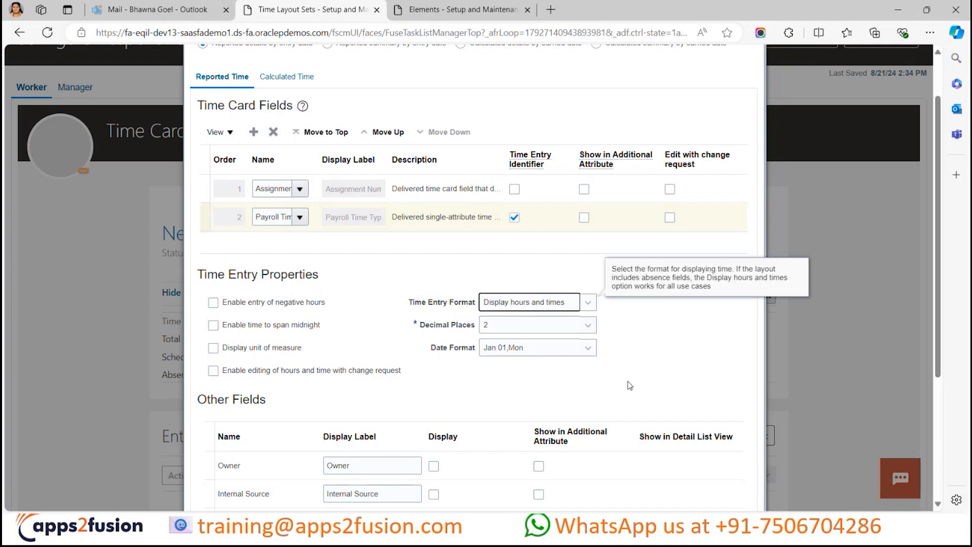
scroll(627, 385, "down", 3)
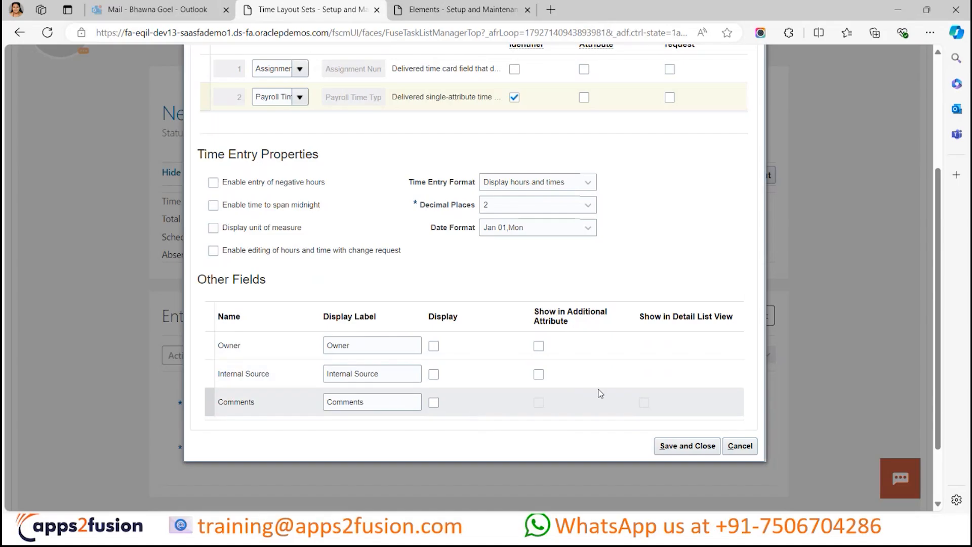
scroll(599, 393, "up", 5)
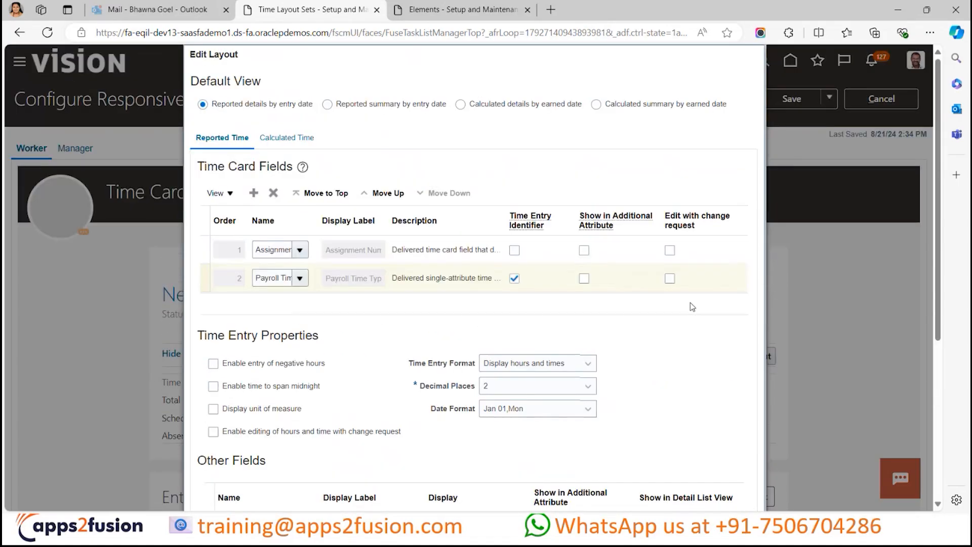
scroll(673, 349, "down", 4)
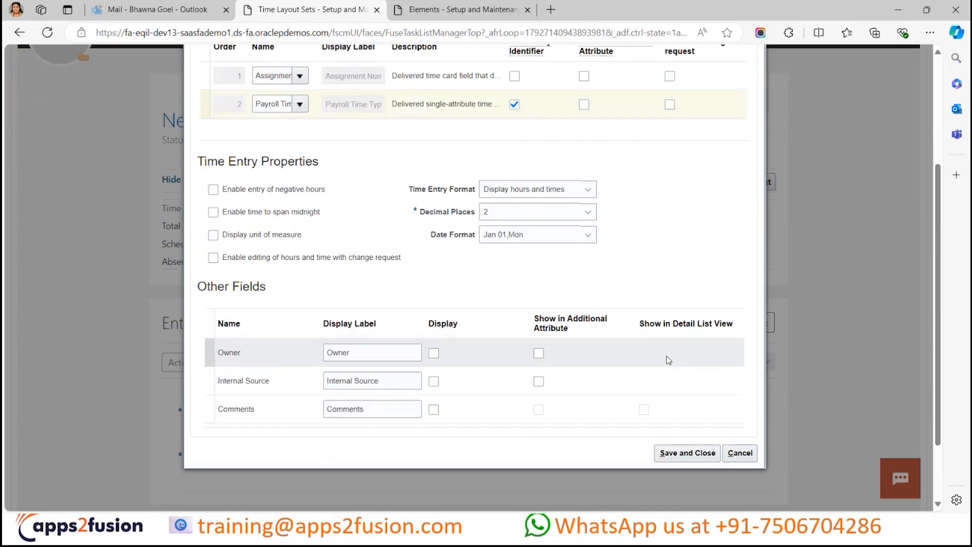
scroll(663, 349, "up", 4)
scroll(656, 319, "down", 1)
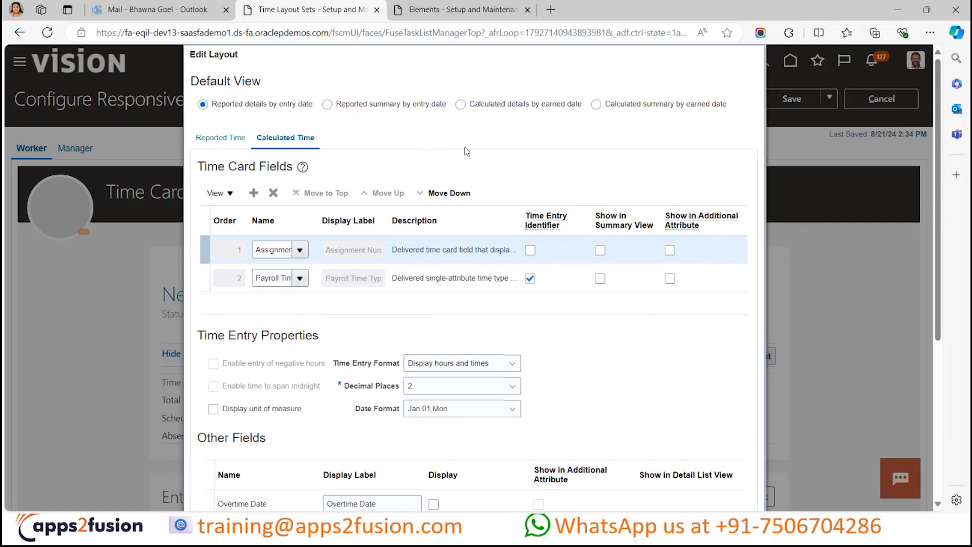
- Switch to the Book2 workbook in Excel and examine the reported basic hours and overtime rows on Sheet2
key("alt+Tab")
key("alt+Tab")
key("alt+Tab")
key("alt+Tab")
key("alt+Tab")
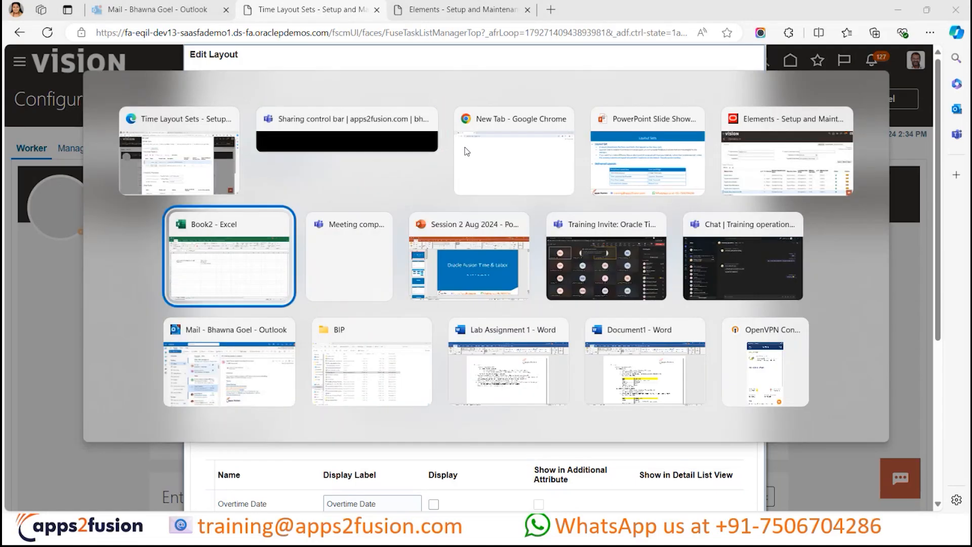
left_click(109, 499)
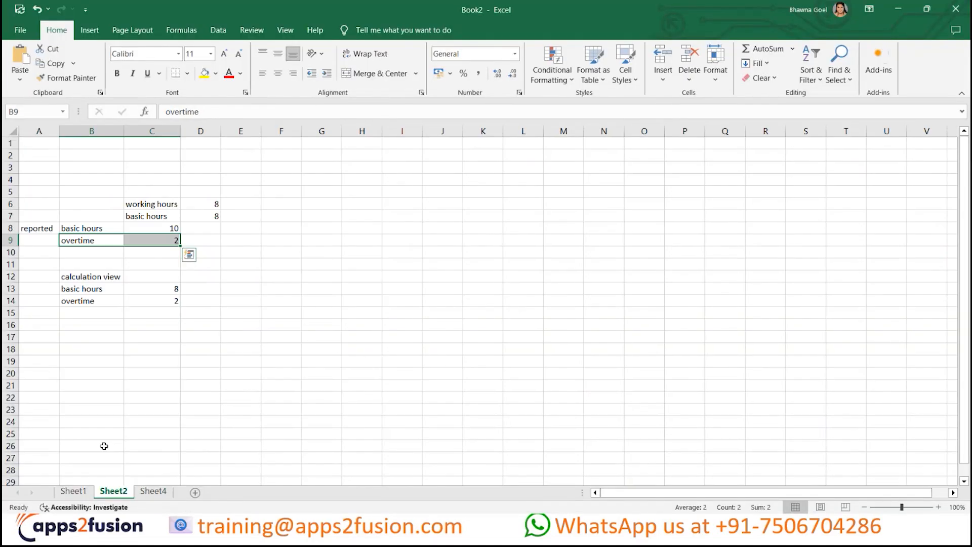
left_click(90, 226)
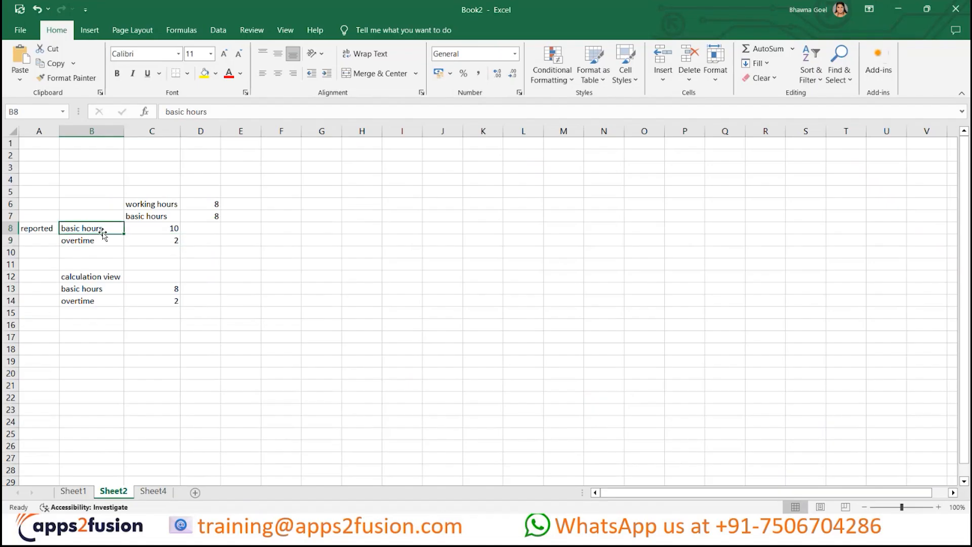
left_click(109, 240)
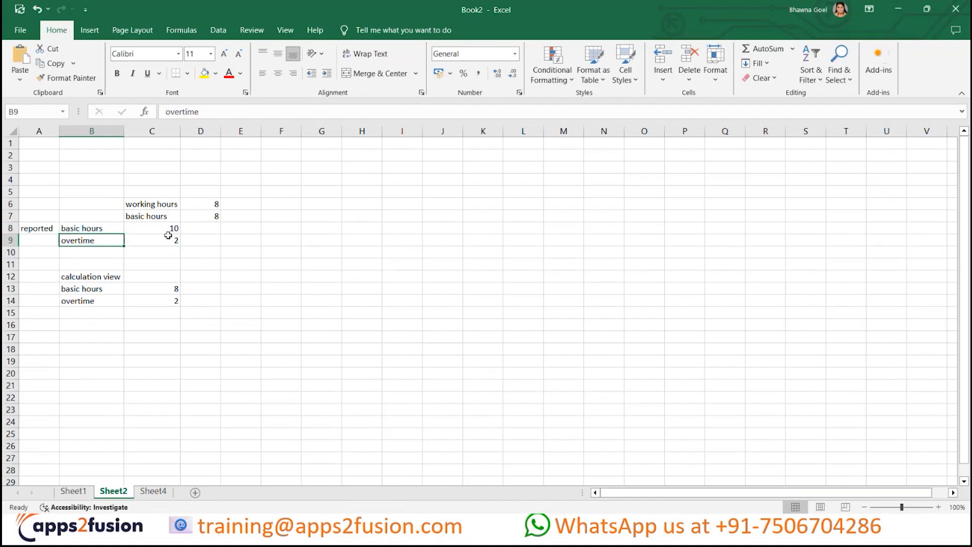
- Enter "reported Time" in cell F8 and "reported layout component" in cell G8
left_click(281, 226)
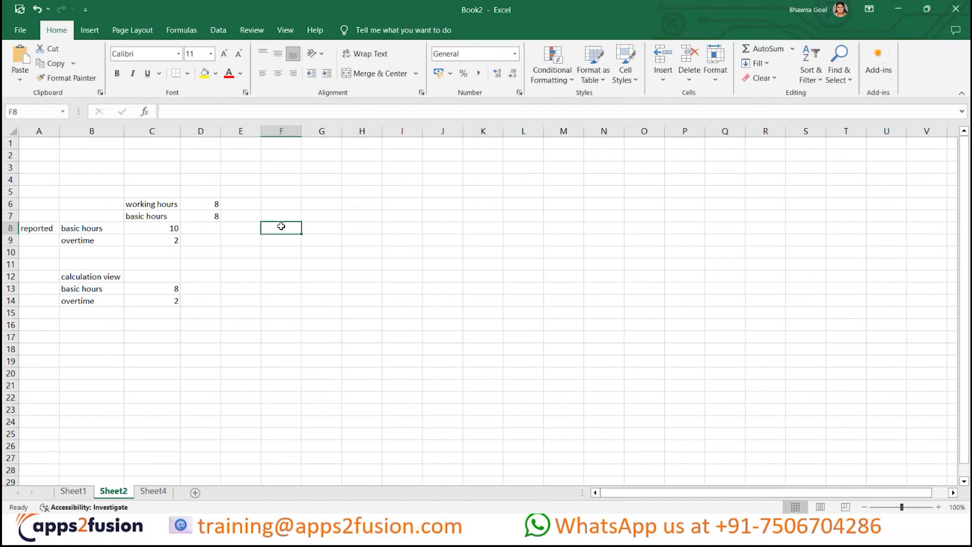
type("reported")
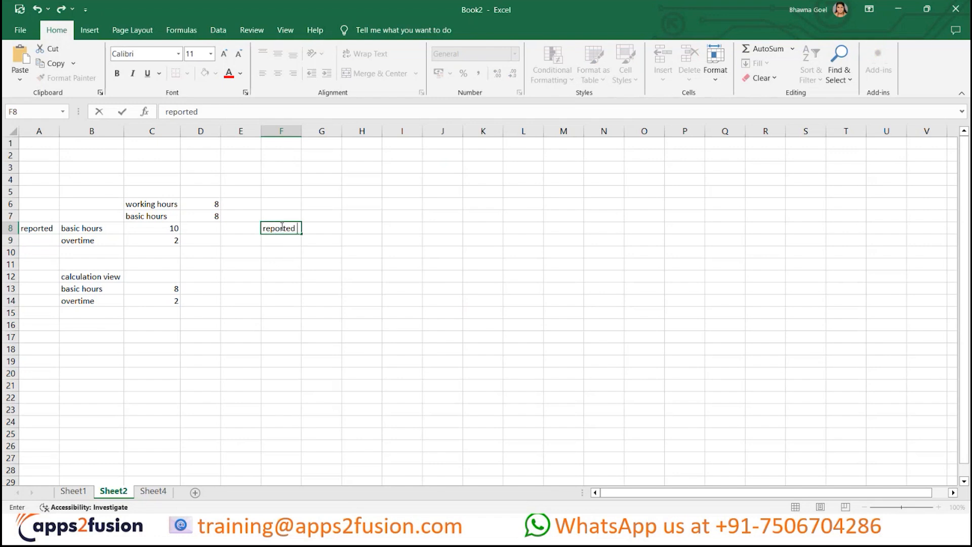
type(" Time")
key("Tab")
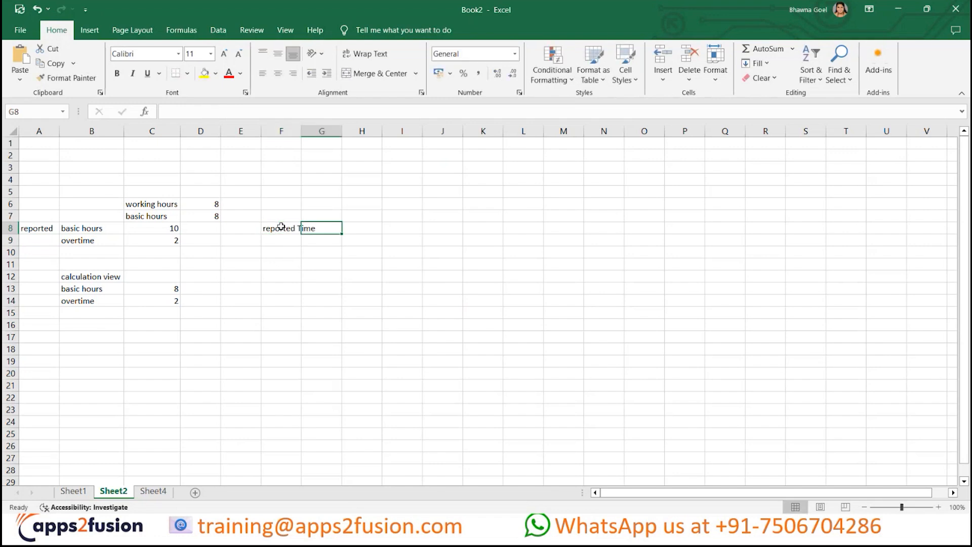
type("repor")
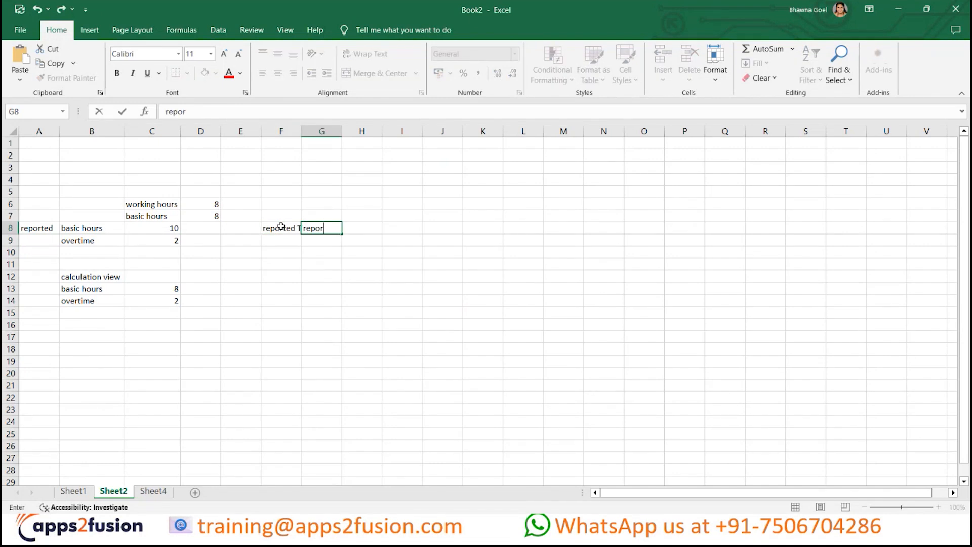
type("ted layiout component")
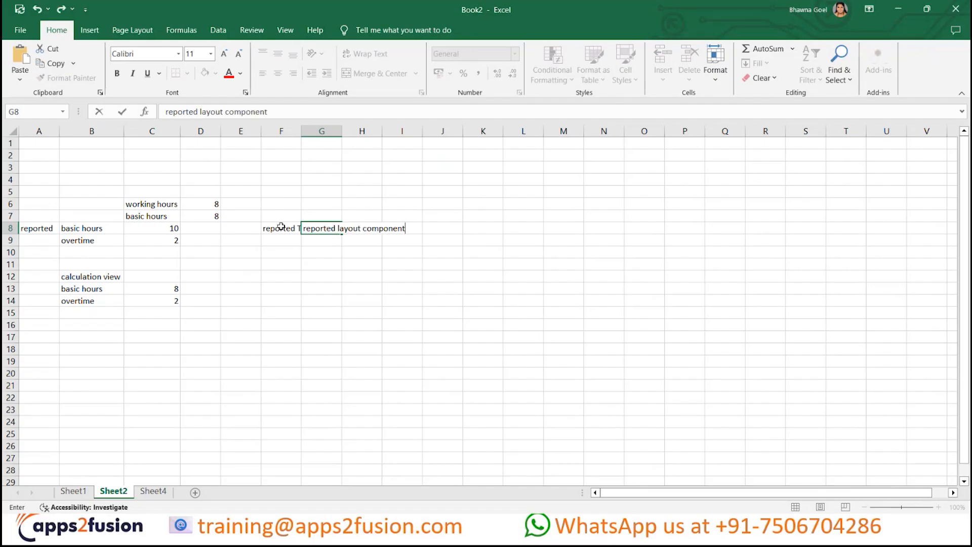
key("Return")
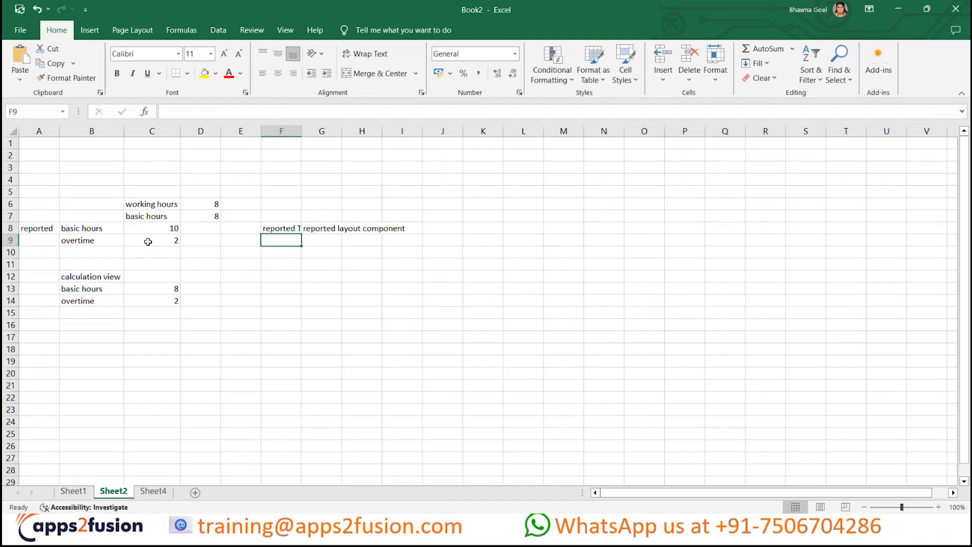
- Enter "calculated" in cell F9 and "Calculated layout component" in cell G9
type("calculated")
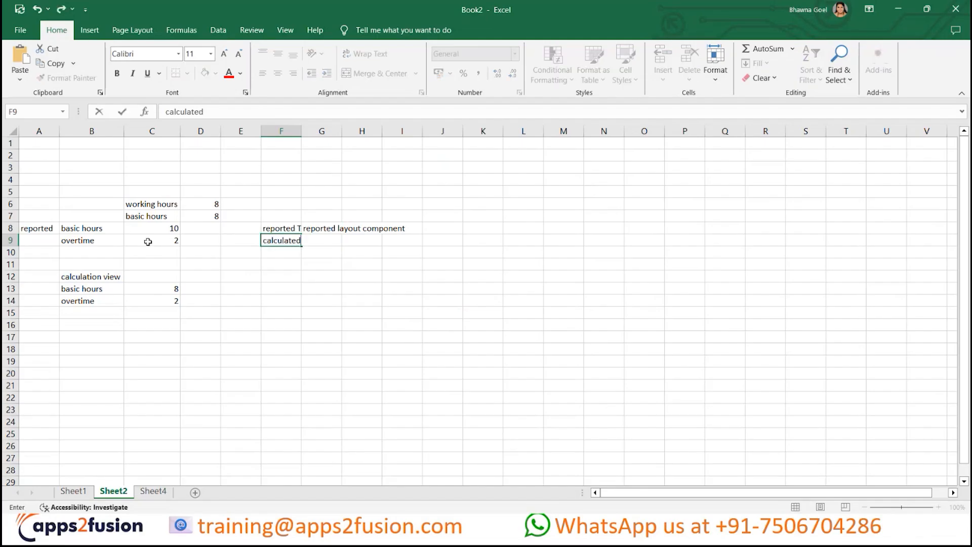
key("Tab")
type("Calculayd")
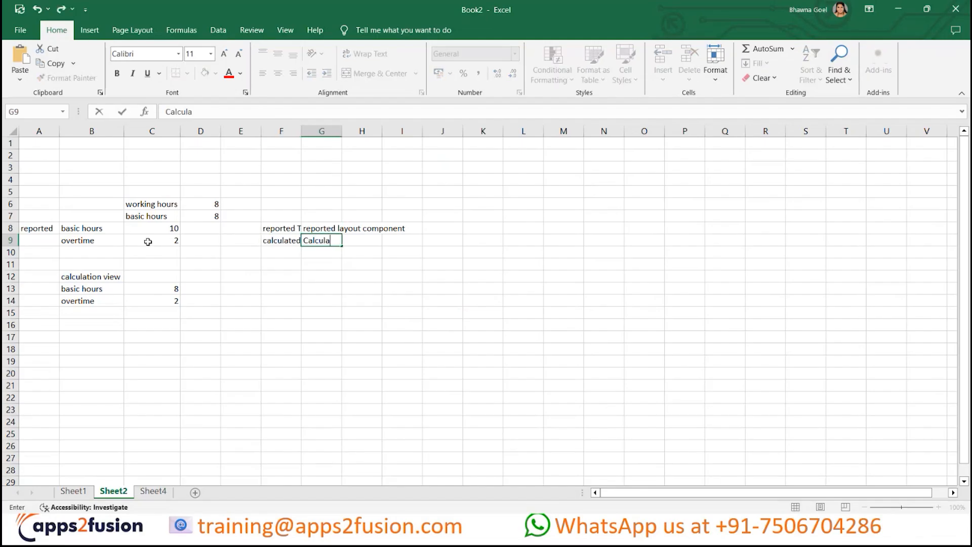
key("BackSpace")
type("ted layout component")
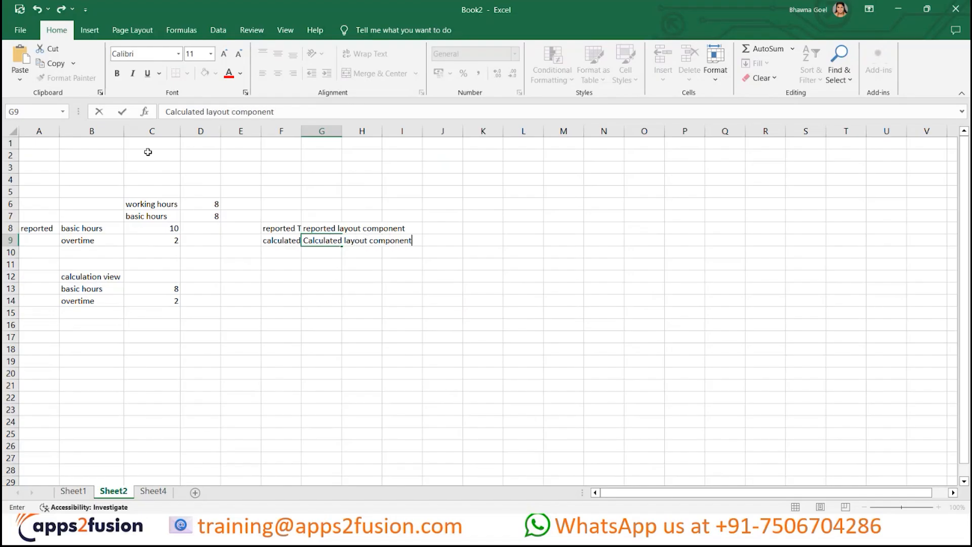
- Fit the widths of columns F and G to the reported and calculated layout component notes
left_click(288, 132)
double_click(301, 133)
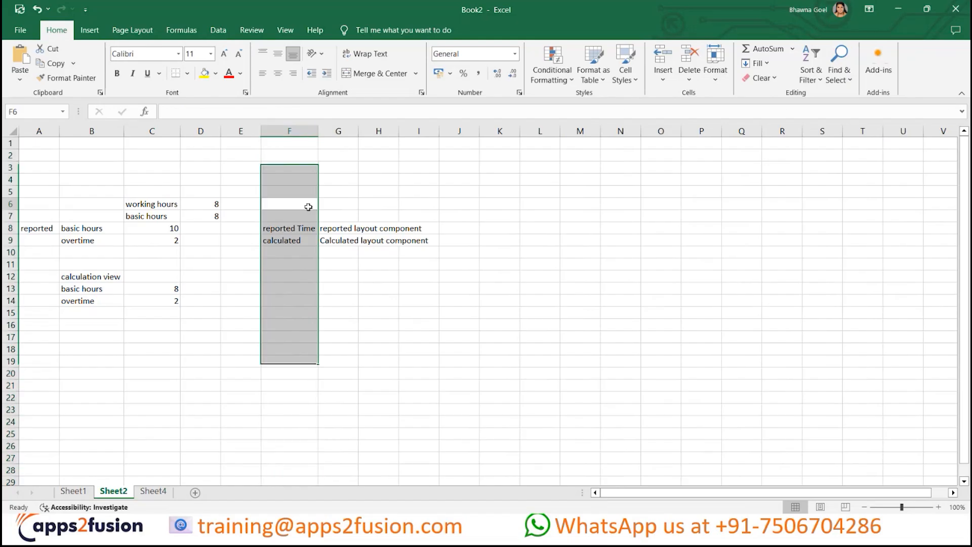
left_click(308, 204)
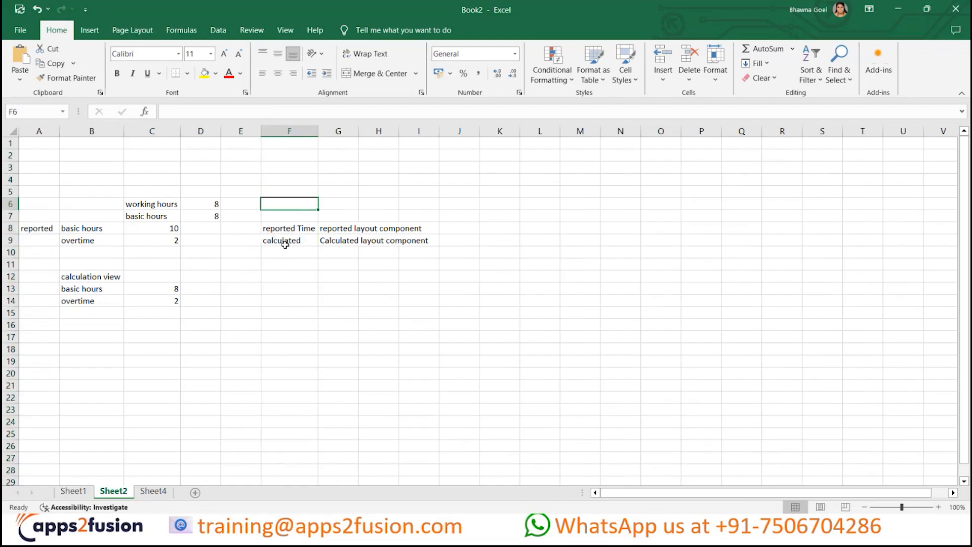
left_click(311, 228)
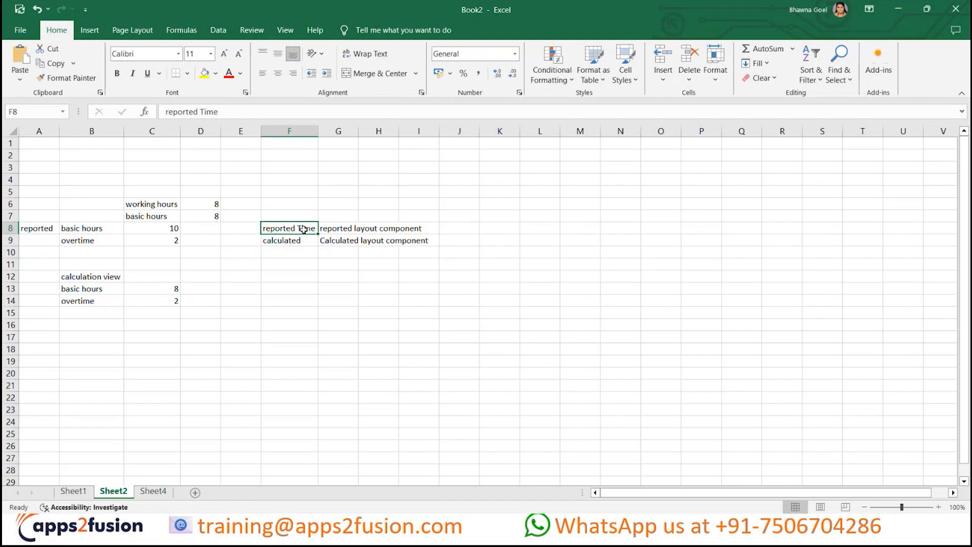
left_click(293, 241)
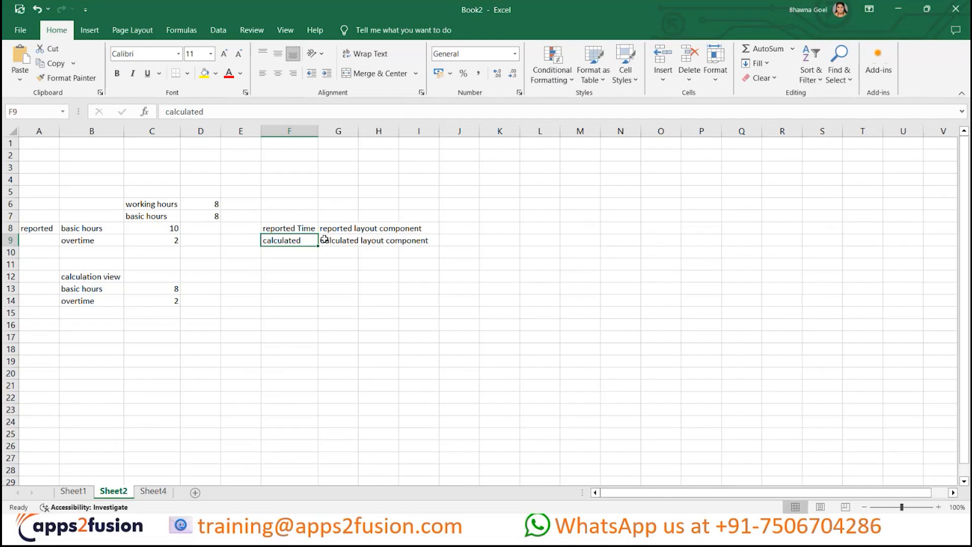
double_click(359, 130)
left_click(384, 237)
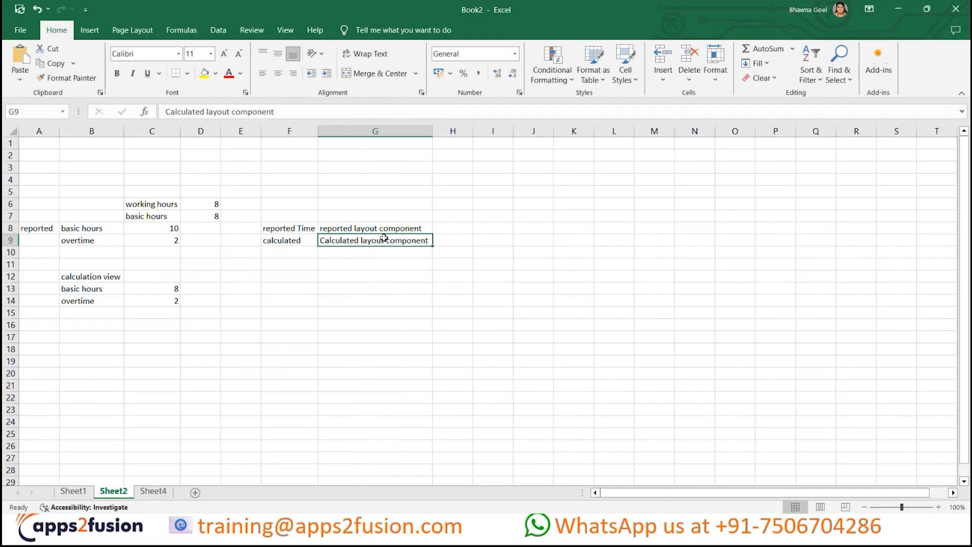
- Switch to the Time Layout Sets page in the browser, examine the calculated time settings, and cancel the Entries layout edit
key("alt+Tab")
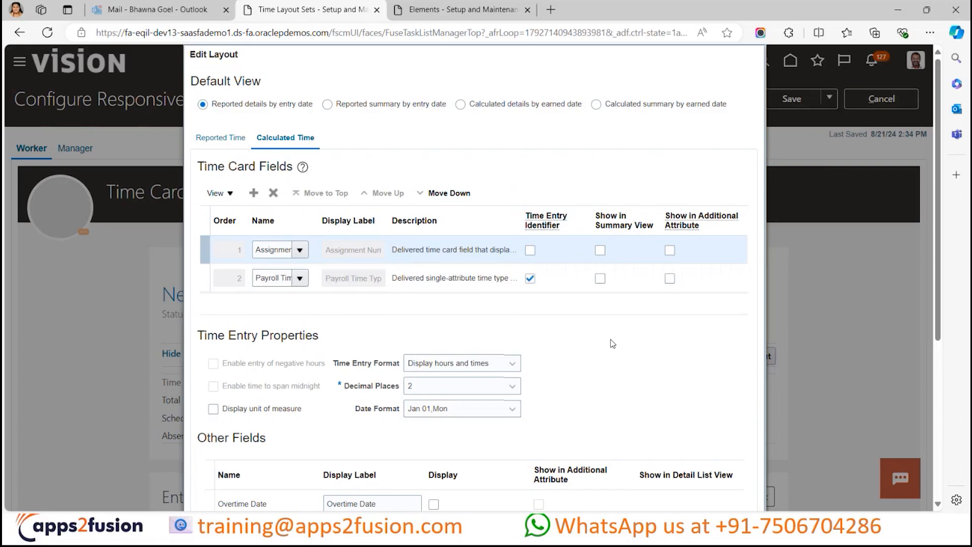
scroll(614, 343, "down", 3)
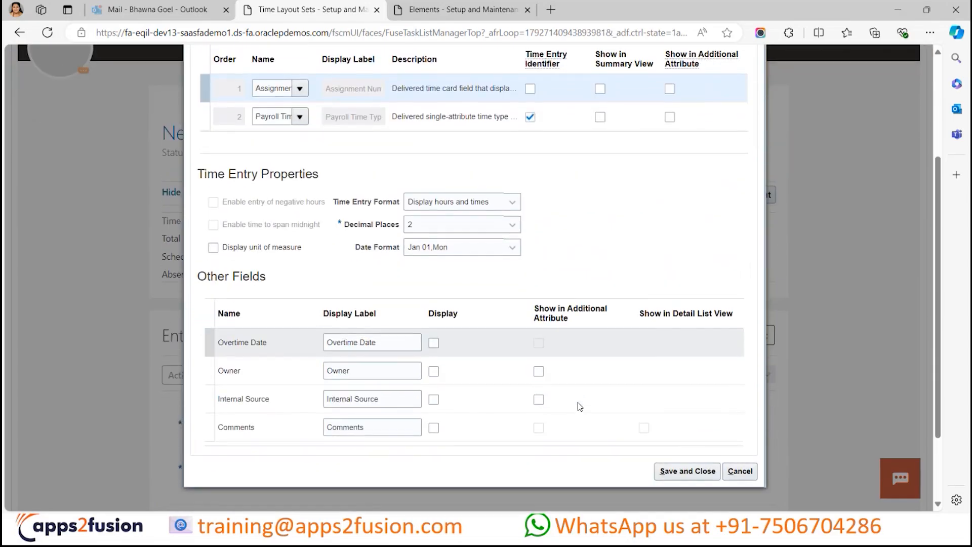
scroll(579, 405, "up", 3)
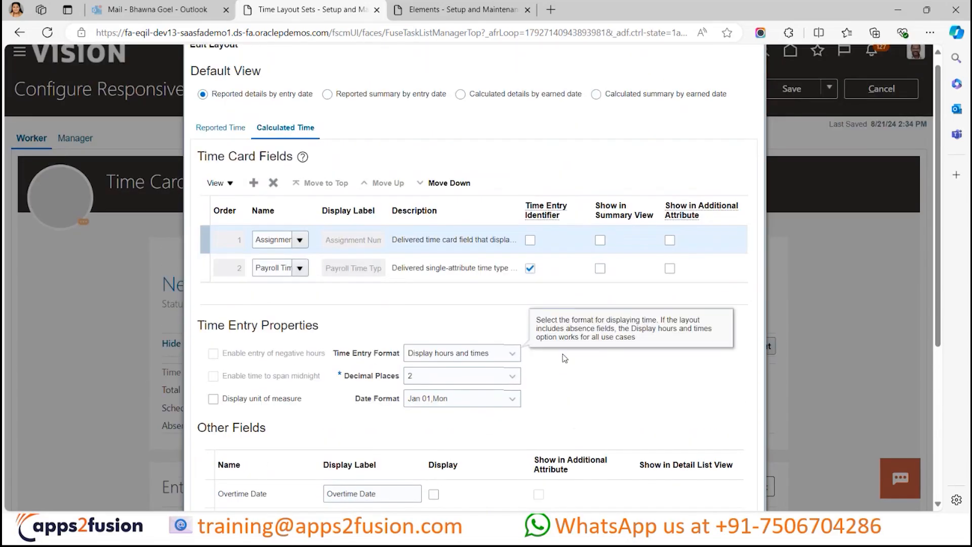
scroll(562, 354, "down", 4)
left_click(742, 428)
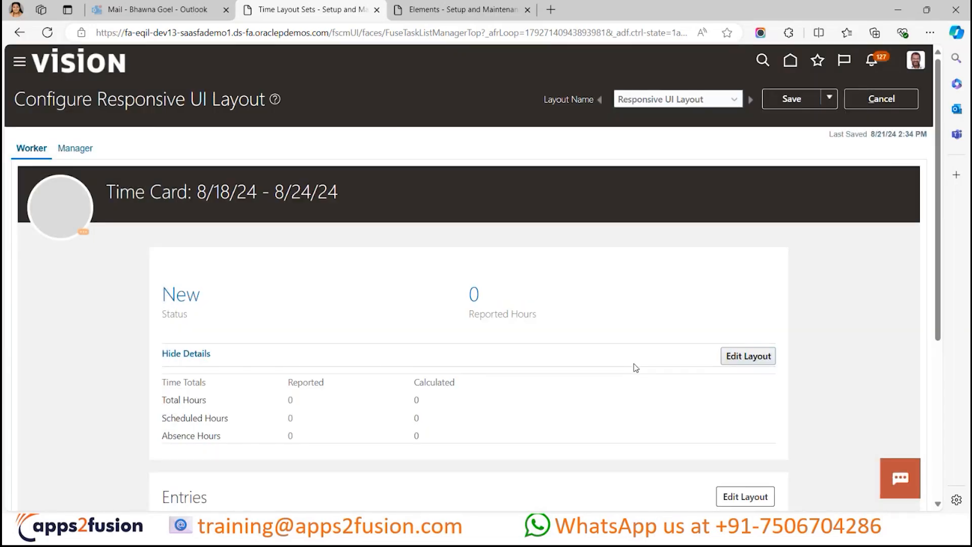
- Switch to the Book2 workbook in Excel and compare the basic hours in the reported and calculation view sections
key("alt+Tab")
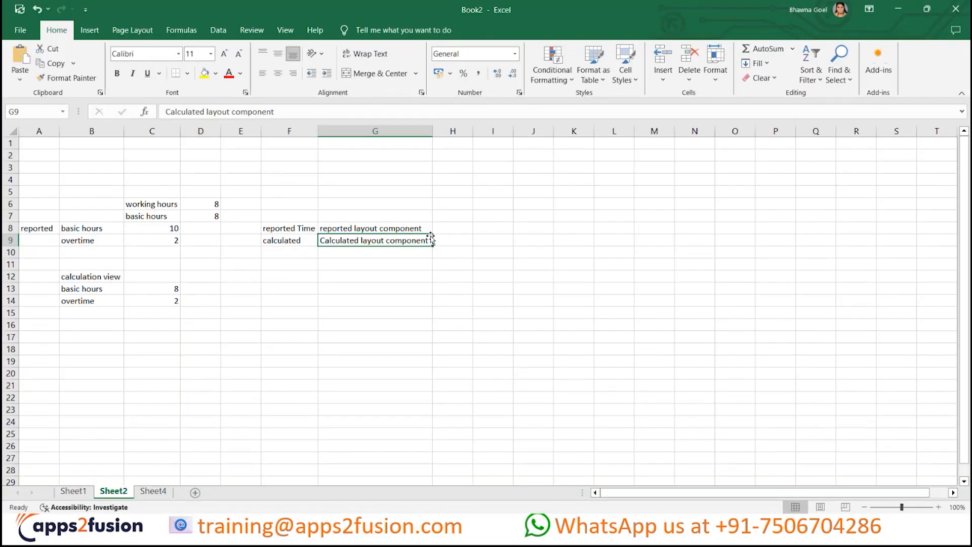
left_click(91, 230)
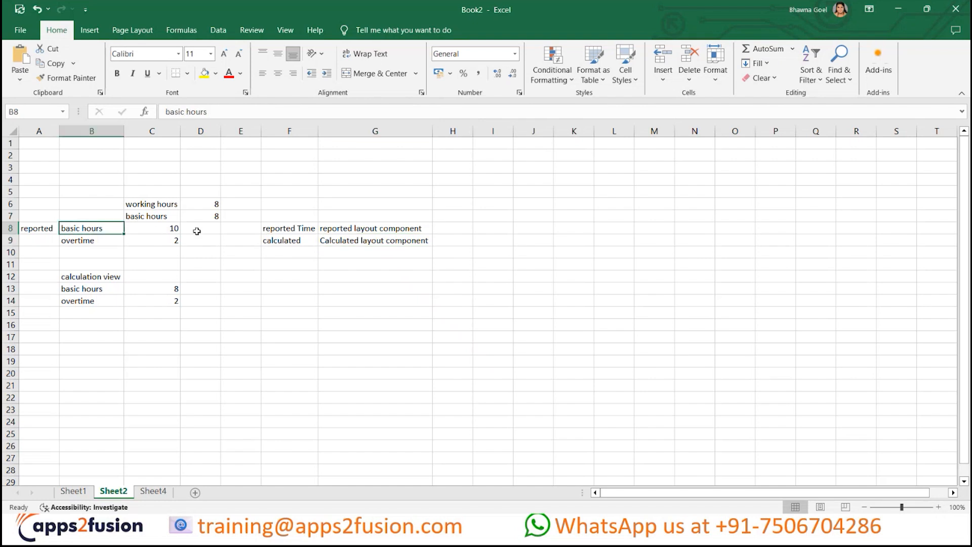
left_click(94, 292)
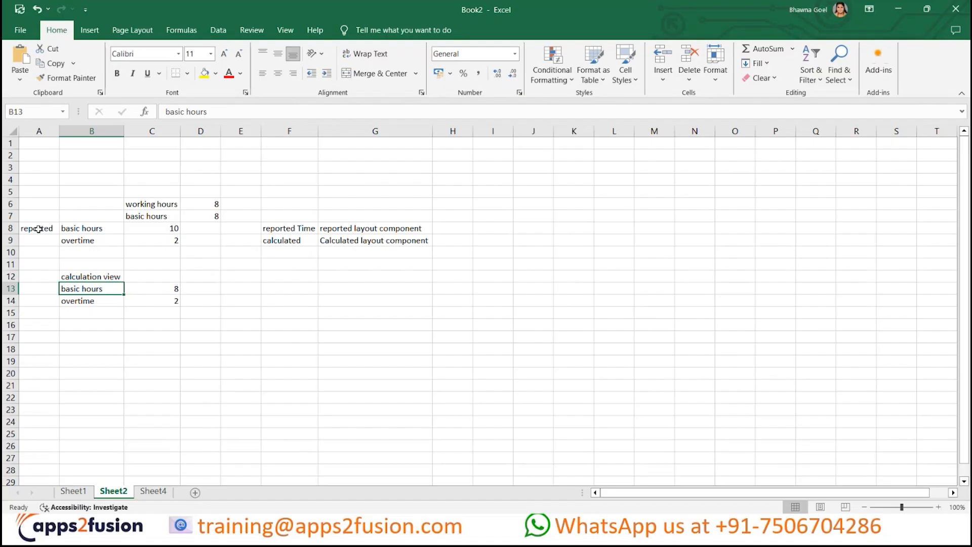
left_click(39, 229)
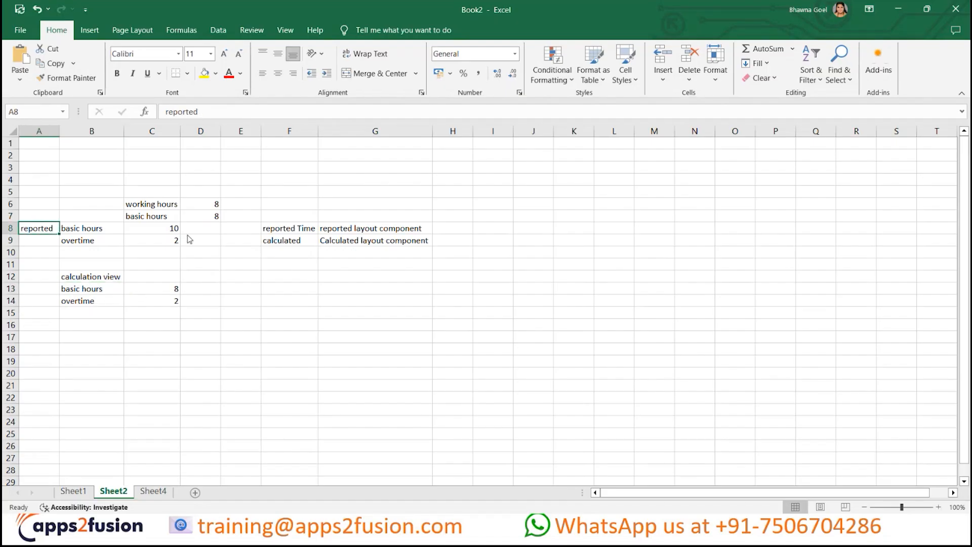
- Switch back to the Time Layout Sets page in the browser and open the Entries section's layout for editing
key("alt+Tab")
scroll(673, 374, "down", 3)
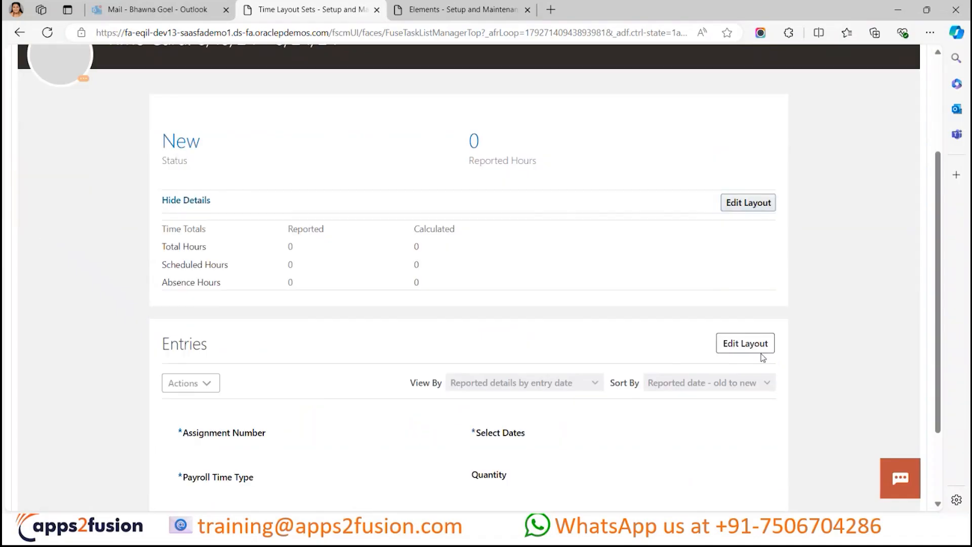
scroll(582, 392, "down", 2)
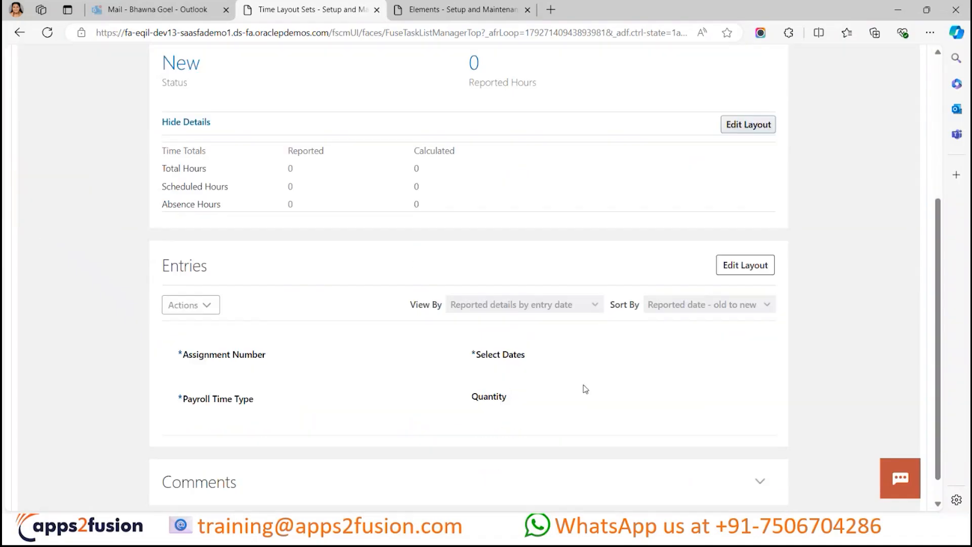
left_click(733, 266)
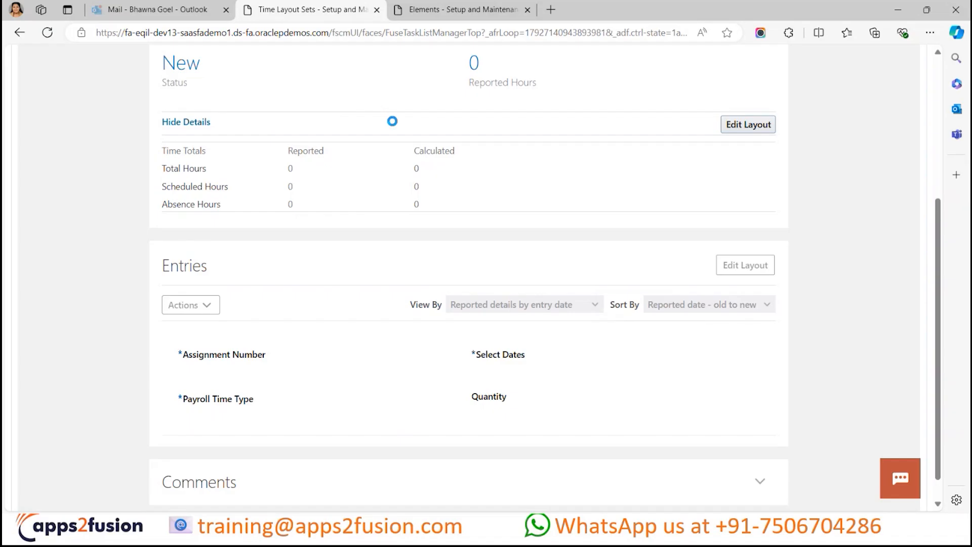
- Switch to the Book2 workbook in Excel and examine the basic hours and overtime rows of both the reported and calculation views
key("alt+Tab")
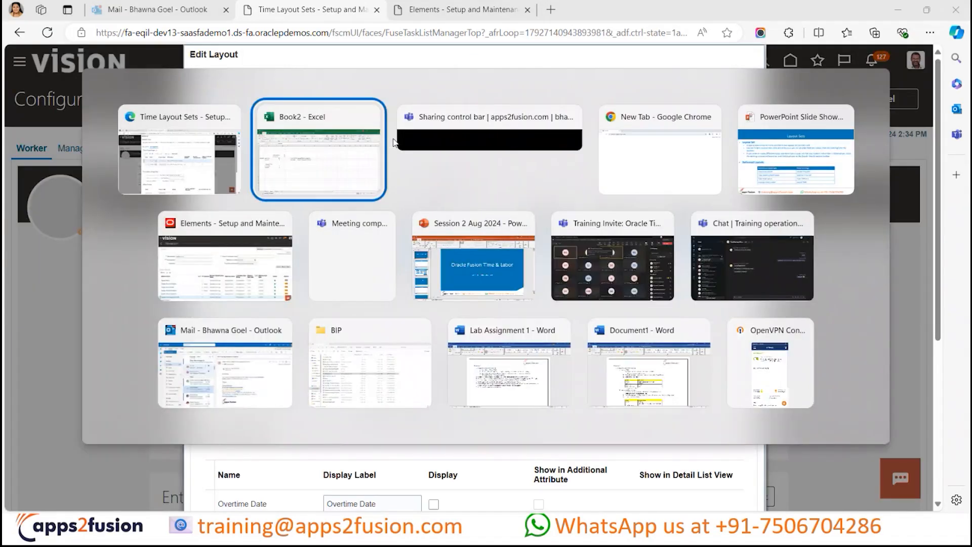
left_click(101, 224)
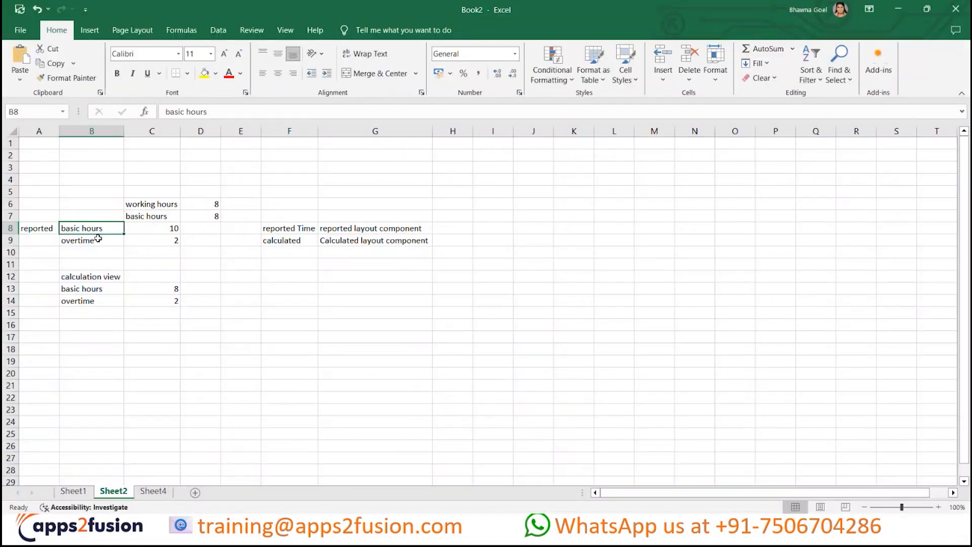
left_click(98, 241)
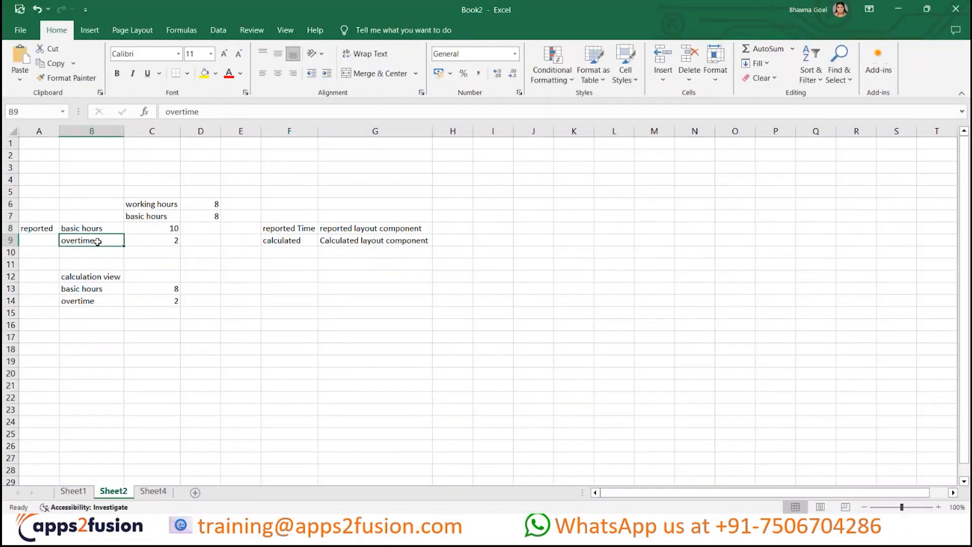
left_click(117, 275)
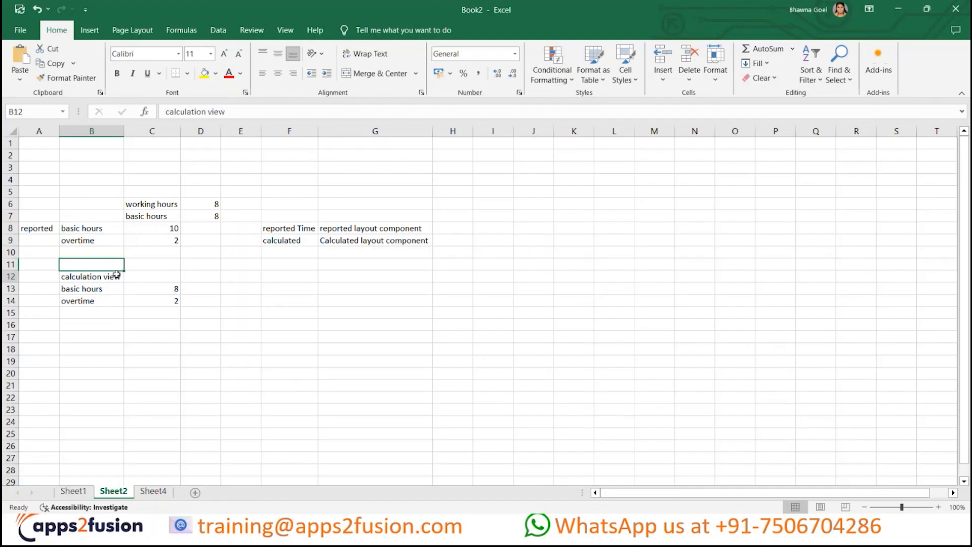
left_click(99, 289)
left_click(101, 302)
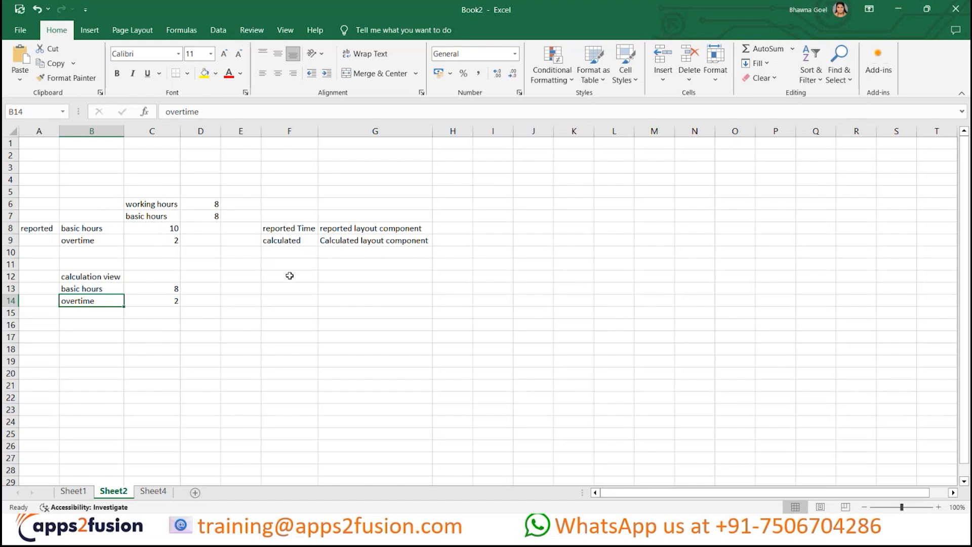
- Return to the Time Layout Sets page in the browser and close the Entries layout editor, discarding unsaved changes
key("alt+Tab")
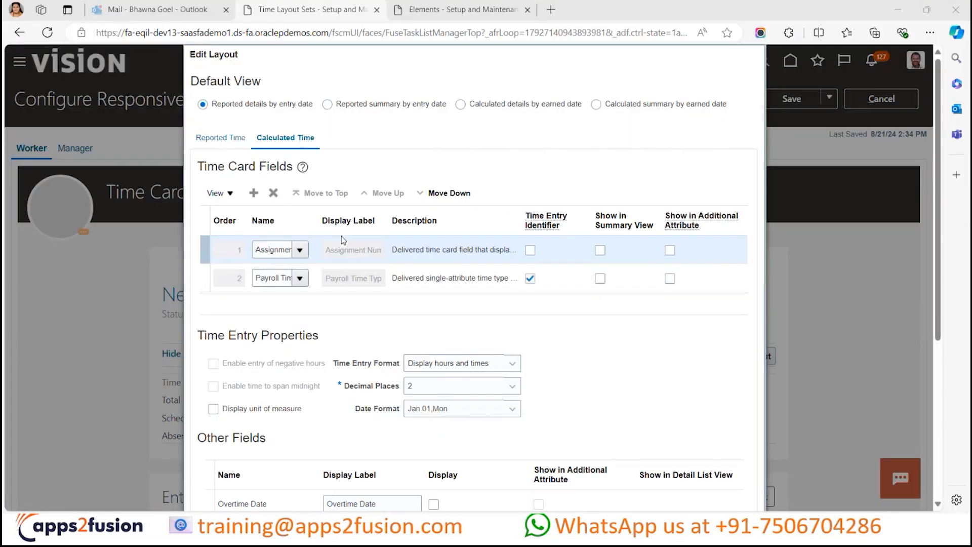
scroll(629, 356, "down", 3)
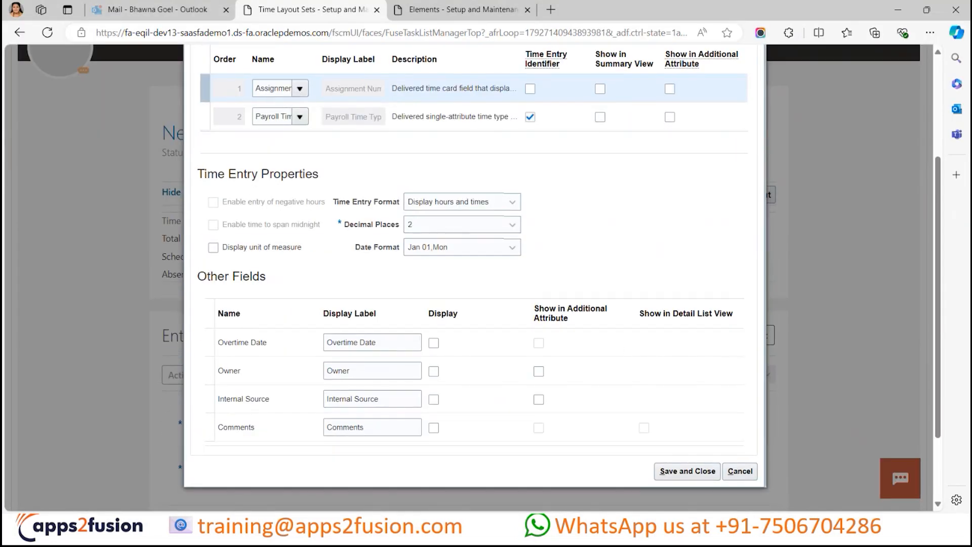
left_click(739, 470)
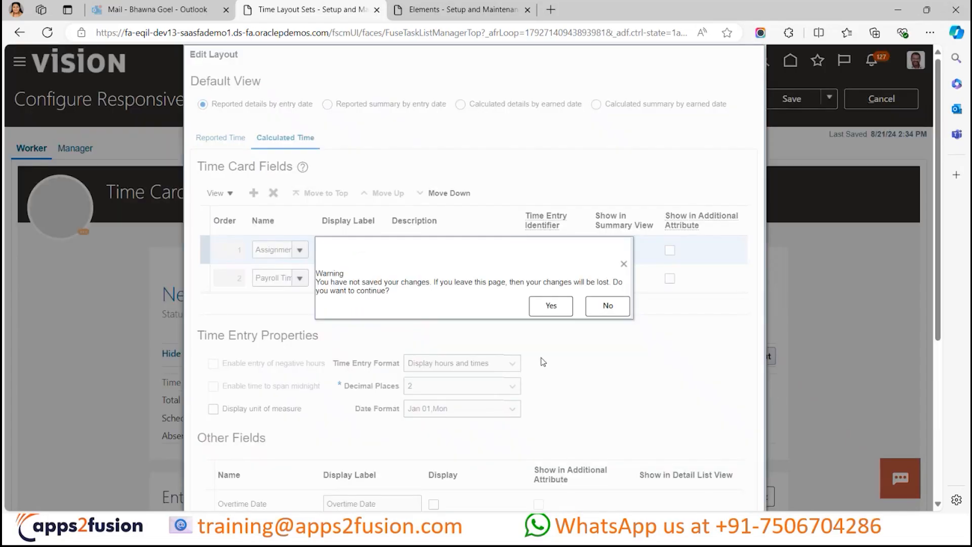
left_click(554, 308)
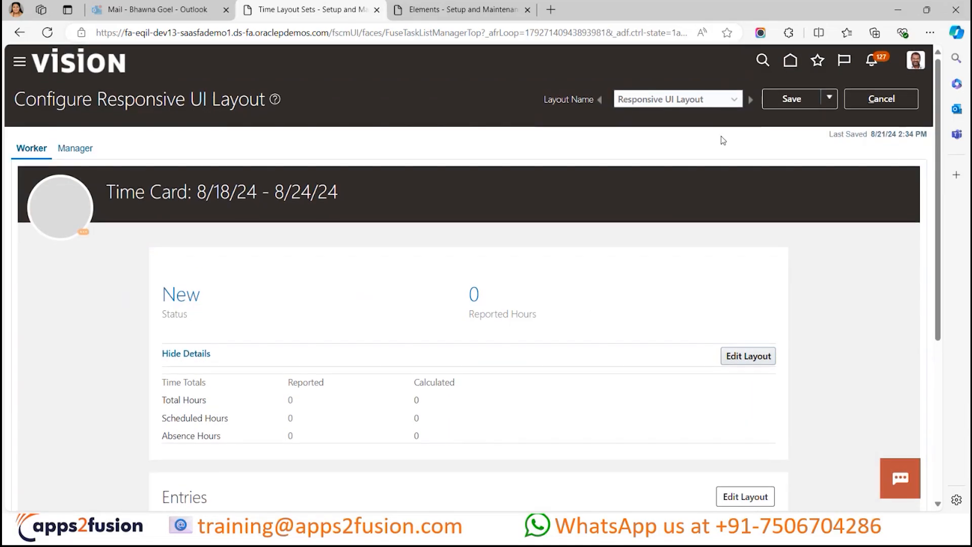
- Display the Time Approval Notification Layout and review its worker person information, time card details and reported time sections
left_click(733, 102)
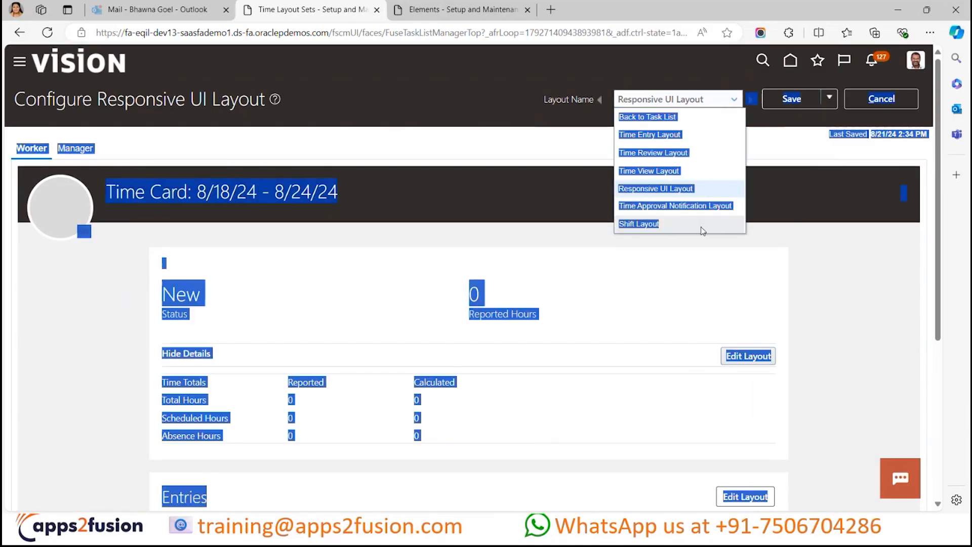
left_click(718, 206)
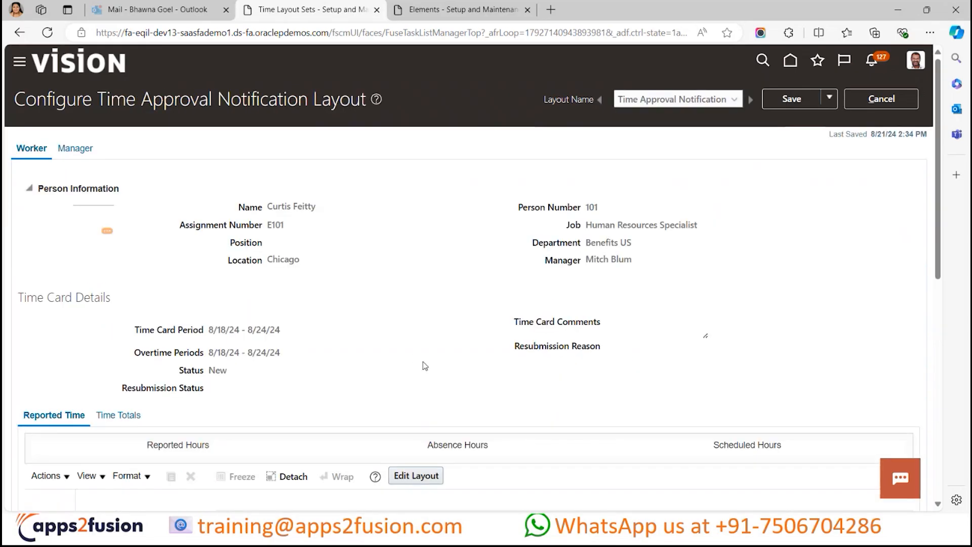
scroll(424, 365, "down", 3)
scroll(422, 361, "up", 2)
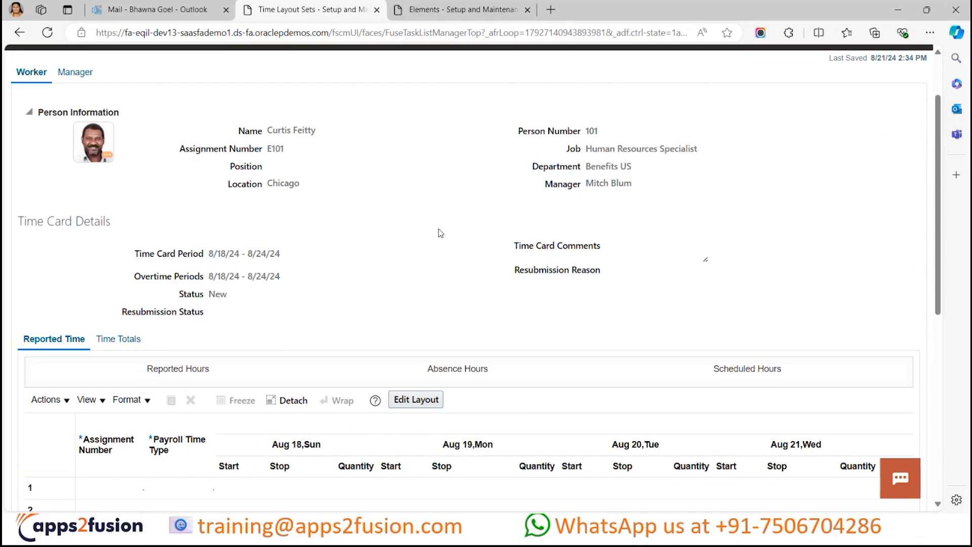
scroll(396, 287, "up", 2)
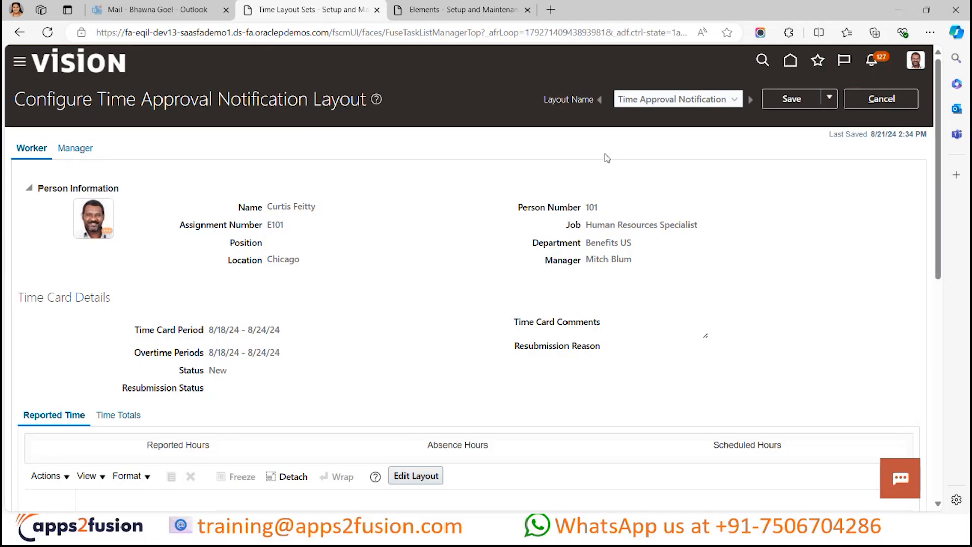
- Switch to the PowerPoint slide show and review the delivered layouts on the Layout Sets slide
key("alt+Tab")
key("alt+Tab")
key("alt+Tab")
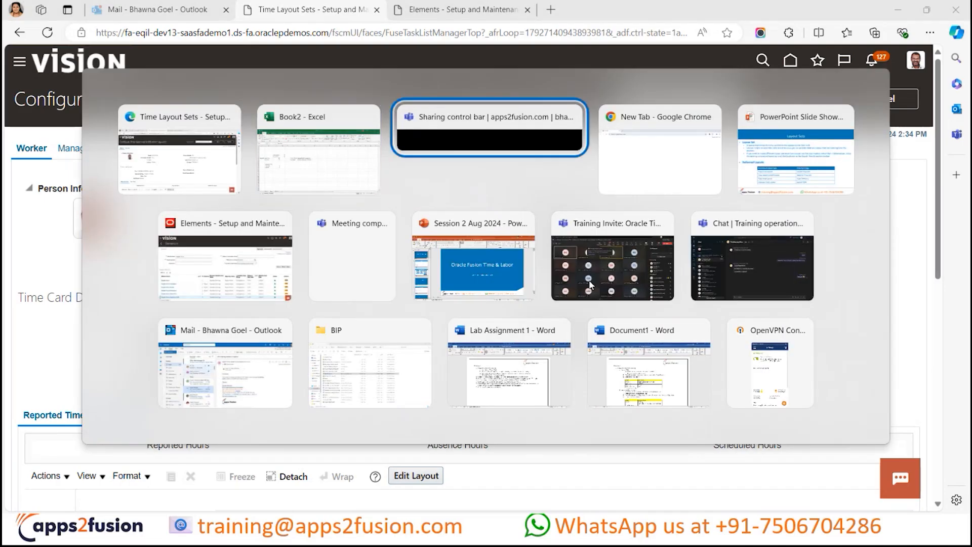
key("alt+Tab")
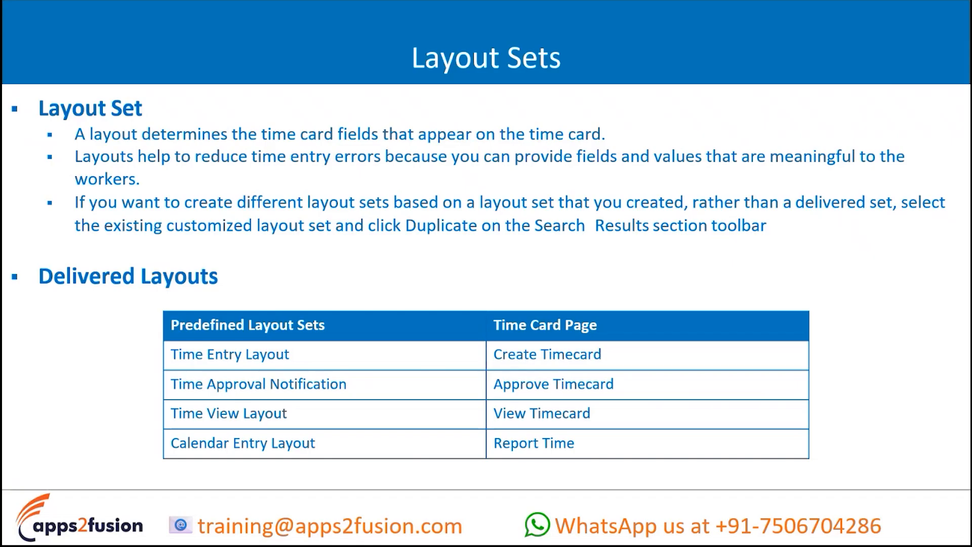
- Return to the Time Layout Sets page in the browser and view the worker's Time Entry Layout
key("alt+Tab")
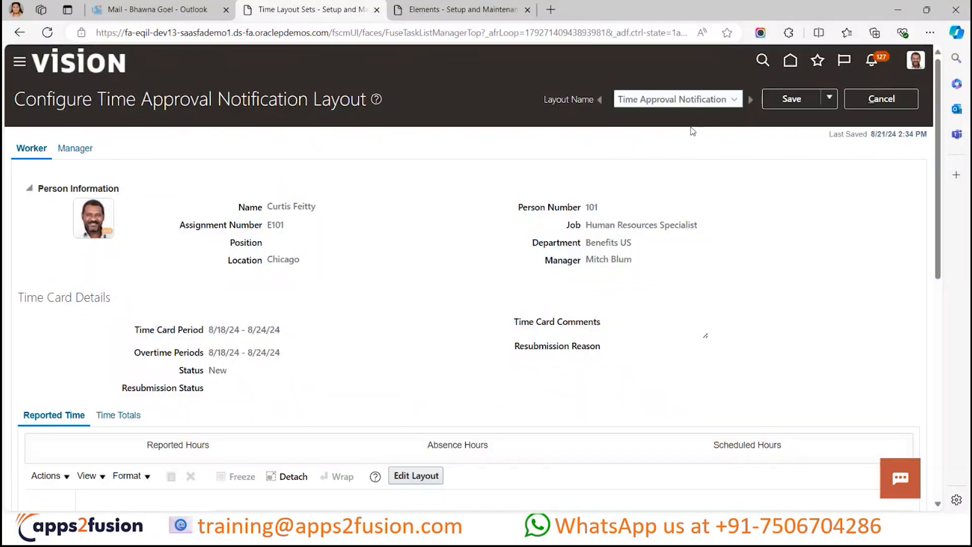
left_click(701, 108)
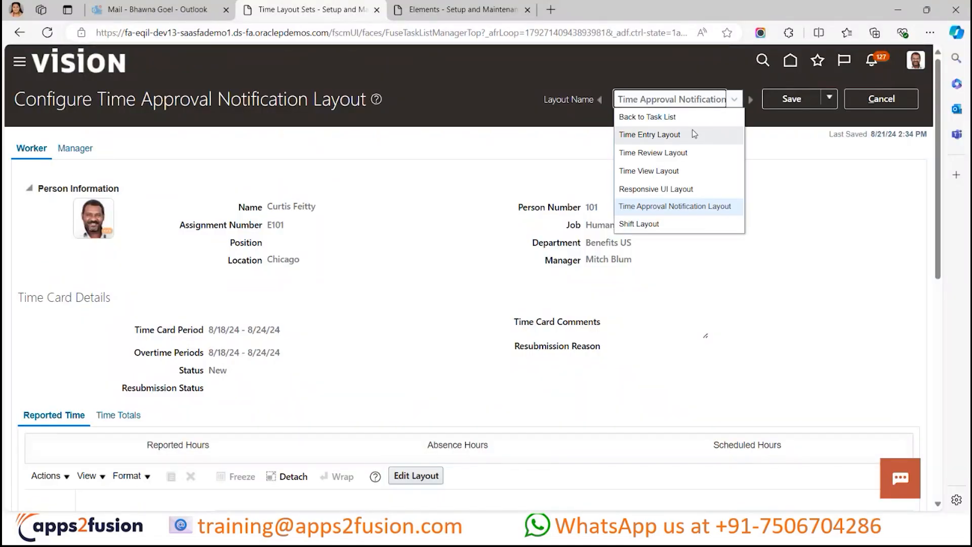
left_click(691, 130)
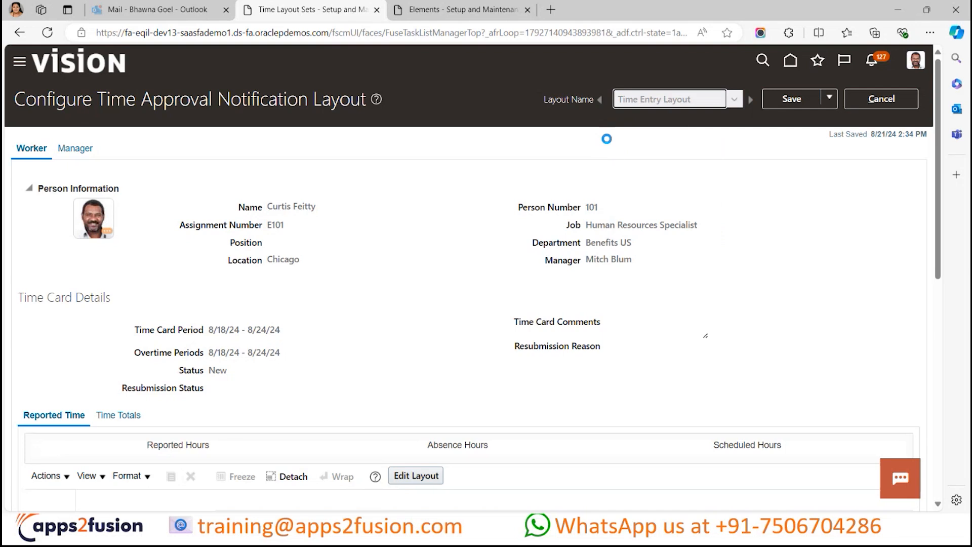
scroll(450, 286, "down", 3)
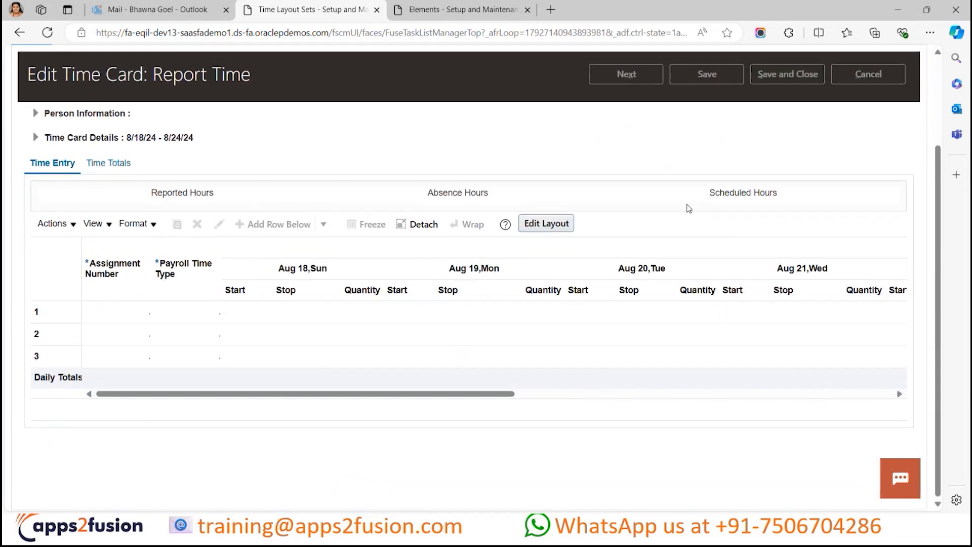
scroll(689, 208, "up", 2)
- Display the Time Review Layout and look over the worker's Review Time page
left_click(691, 65)
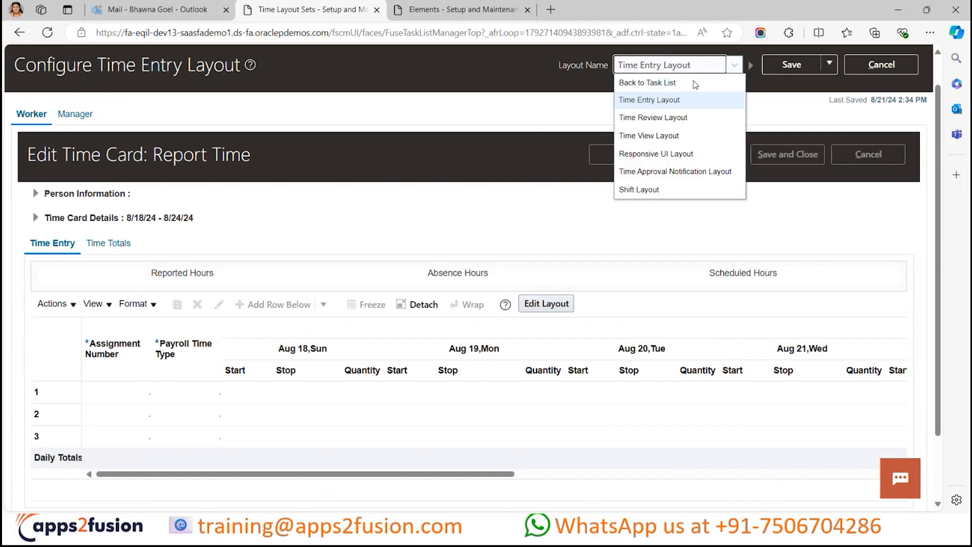
left_click(658, 117)
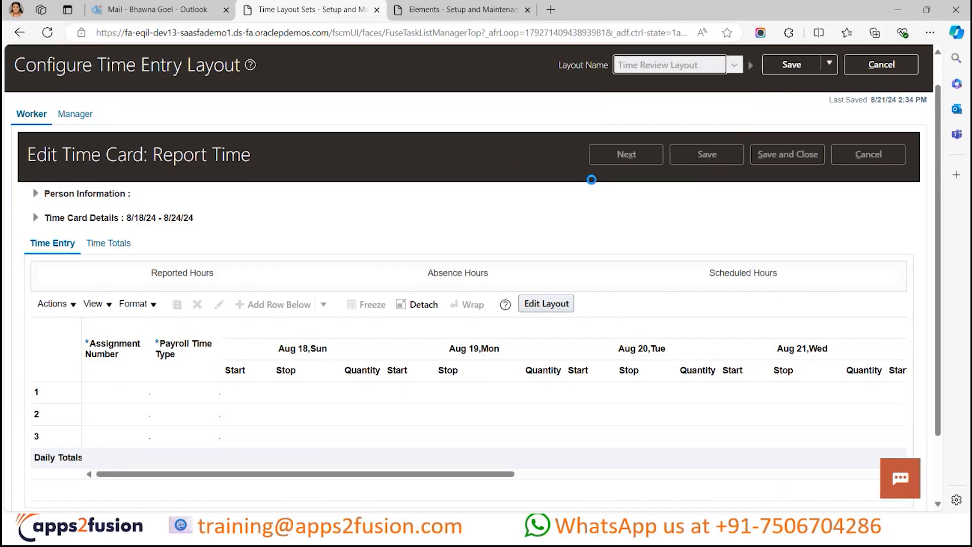
scroll(534, 218, "down", 3)
scroll(534, 218, "up", 2)
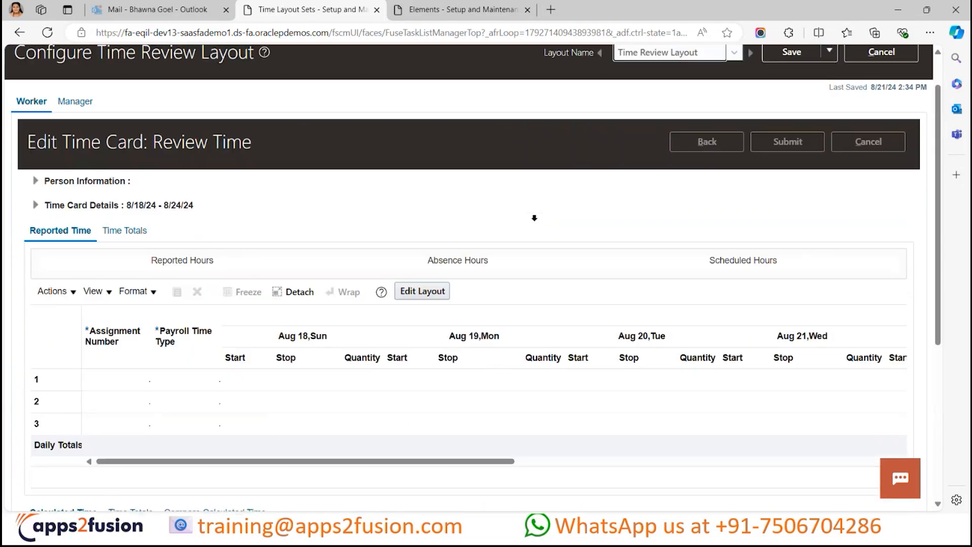
scroll(534, 218, "up", 2)
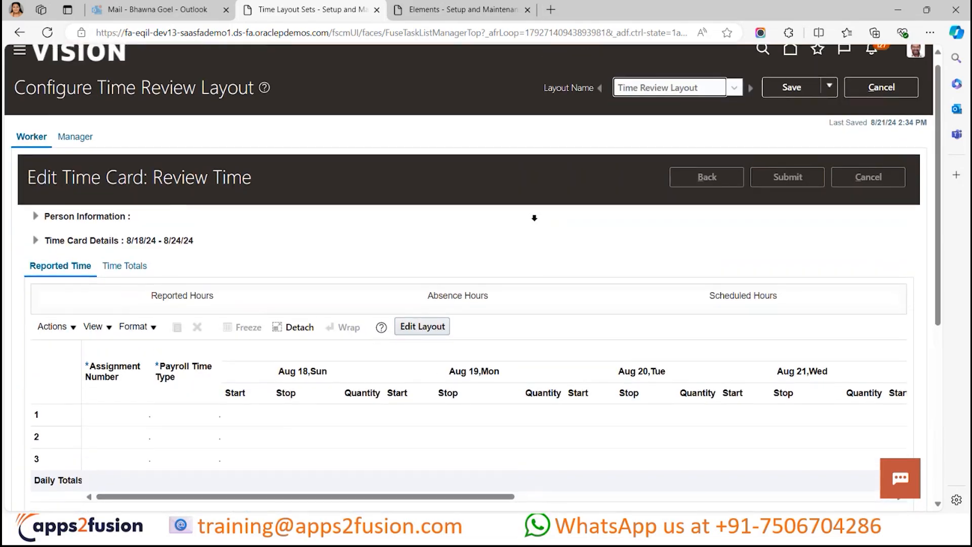
scroll(536, 220, "down", 3)
scroll(537, 222, "up", 2)
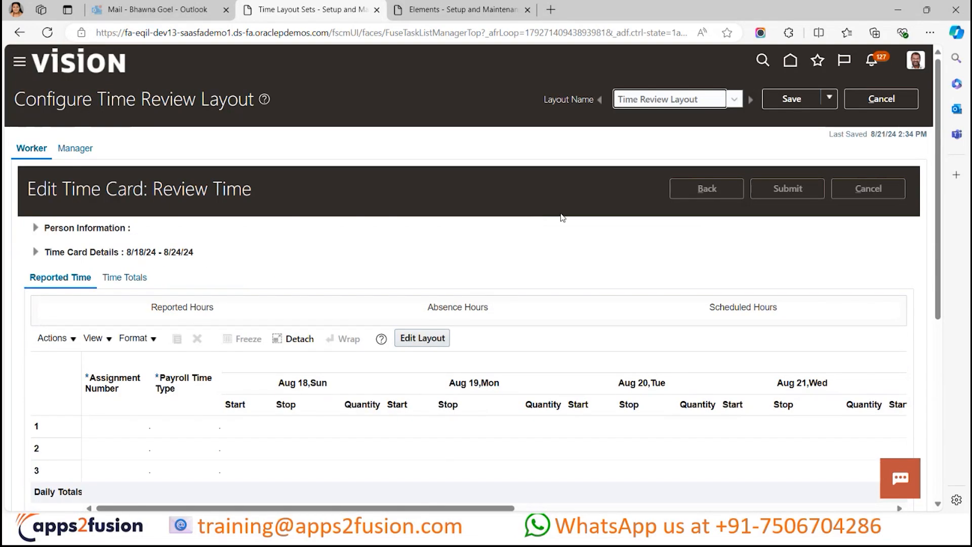
- Compare the Reported Time and Calculated Time sections of the worker's Time Review Layout
scroll(572, 214, "down", 5)
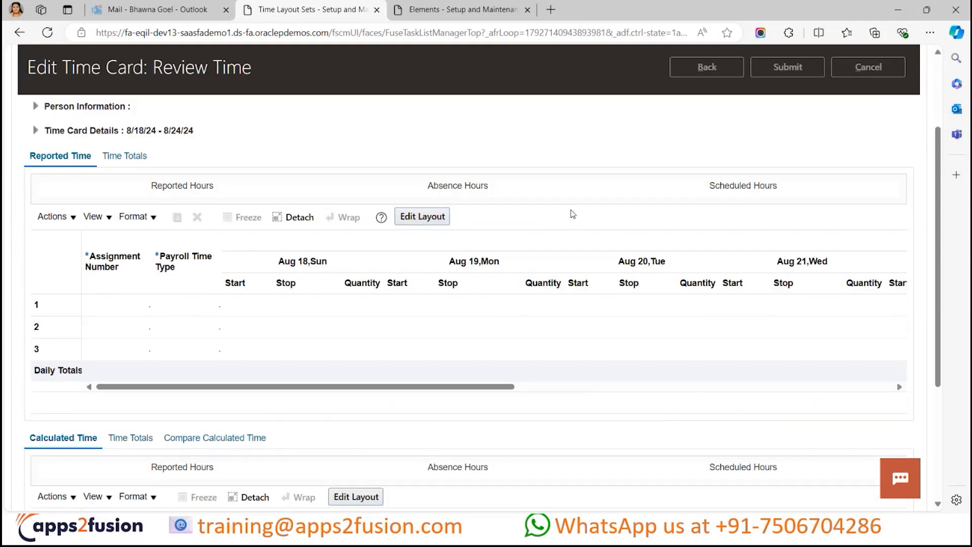
scroll(571, 214, "up", 5)
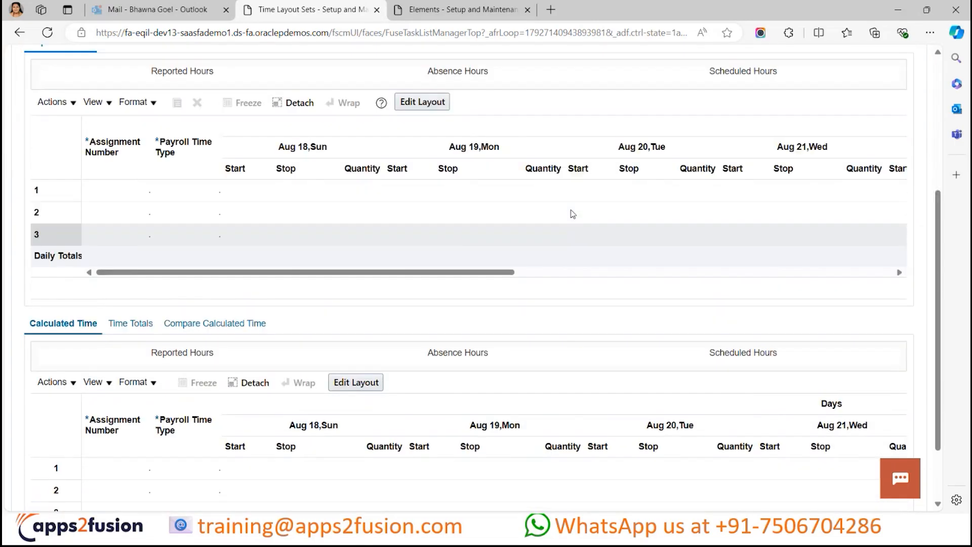
scroll(499, 262, "down", 6)
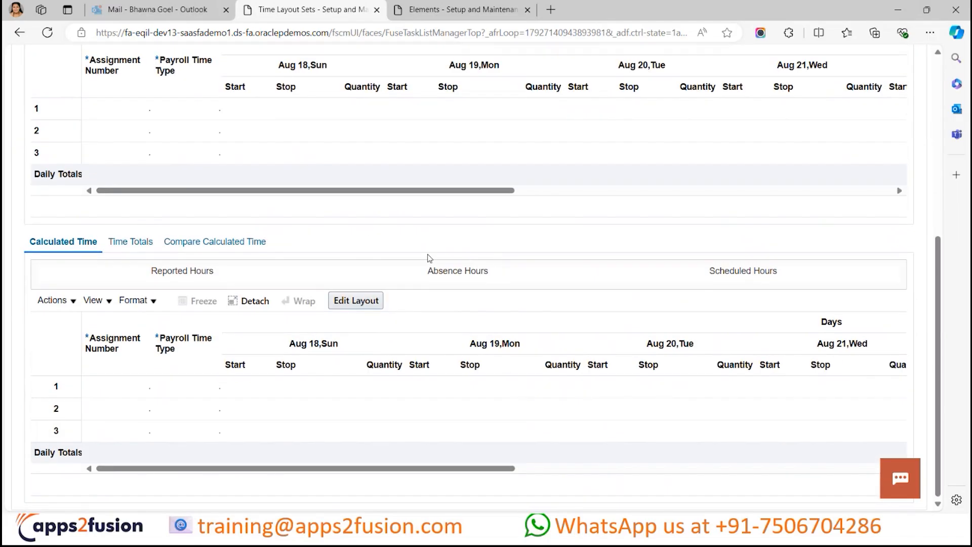
scroll(429, 259, "up", 5)
scroll(565, 201, "up", 1)
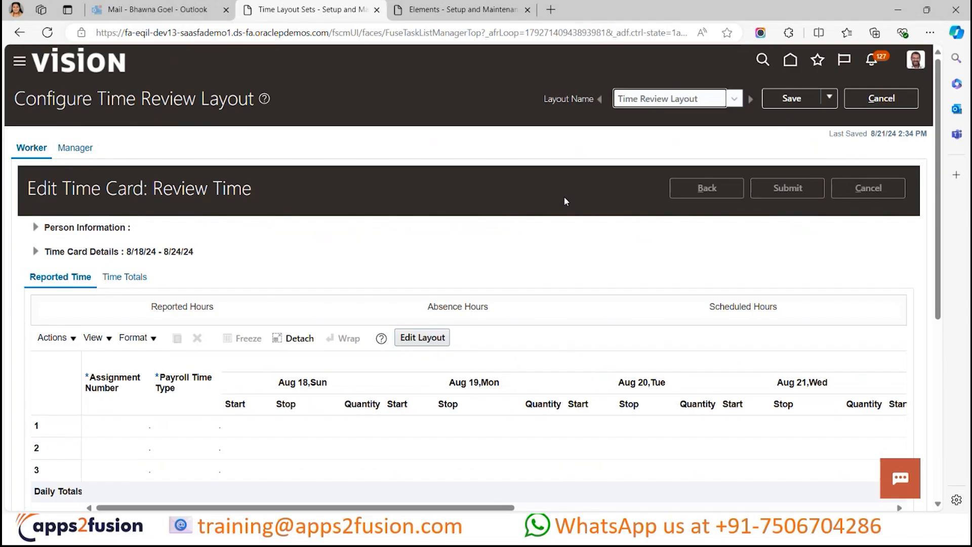
scroll(580, 201, "down", 1)
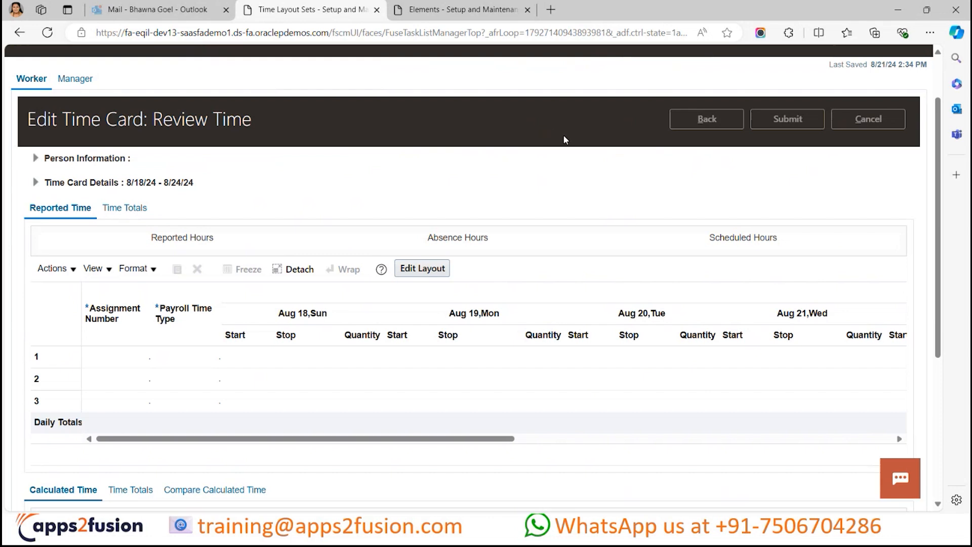
scroll(574, 191, "up", 1)
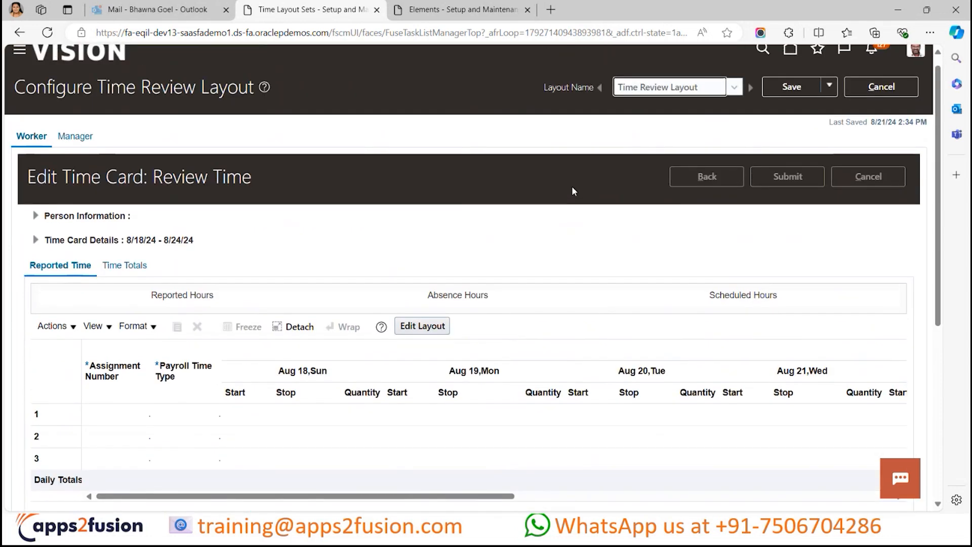
scroll(574, 191, "down", 3)
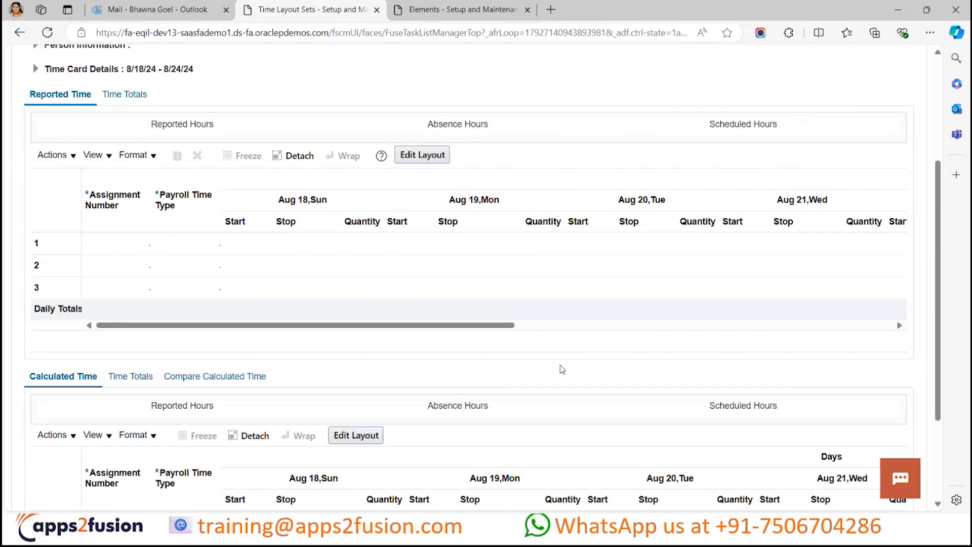
scroll(561, 367, "down", 1)
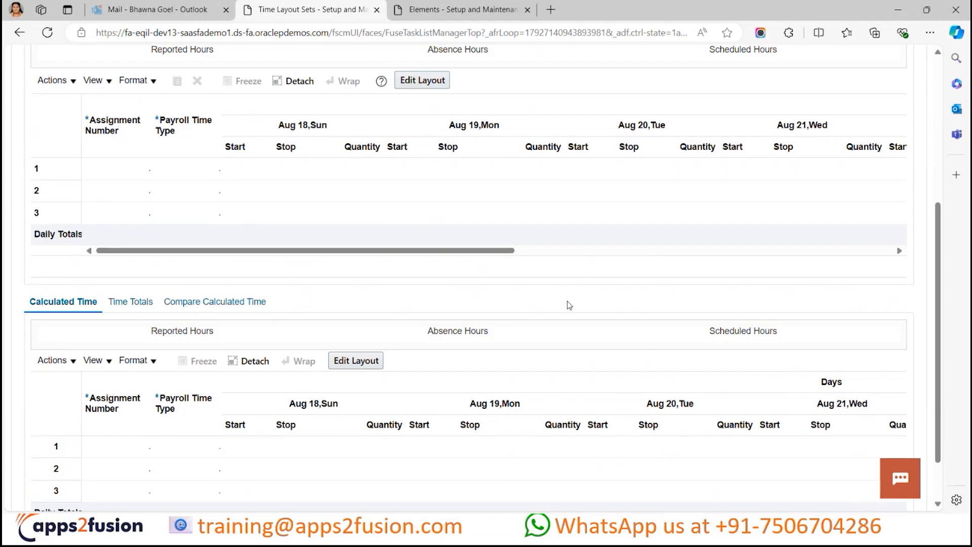
scroll(568, 303, "up", 1)
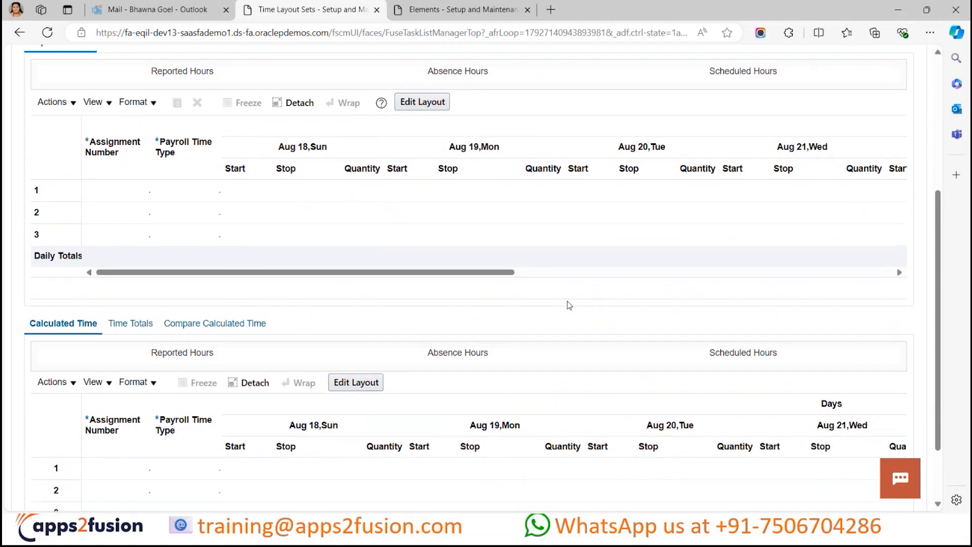
scroll(566, 301, "up", 1)
scroll(588, 317, "up", 4)
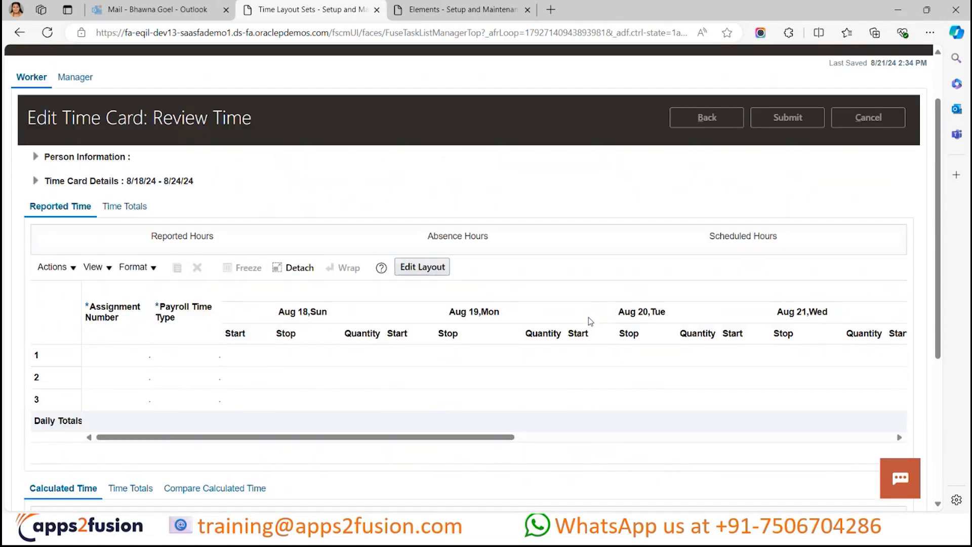
scroll(609, 265, "down", 1)
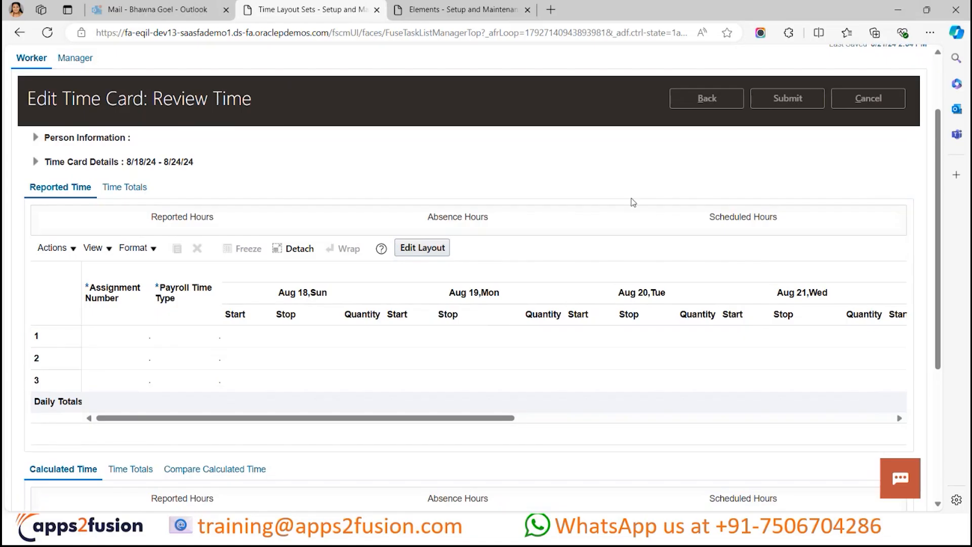
scroll(629, 200, "down", 3)
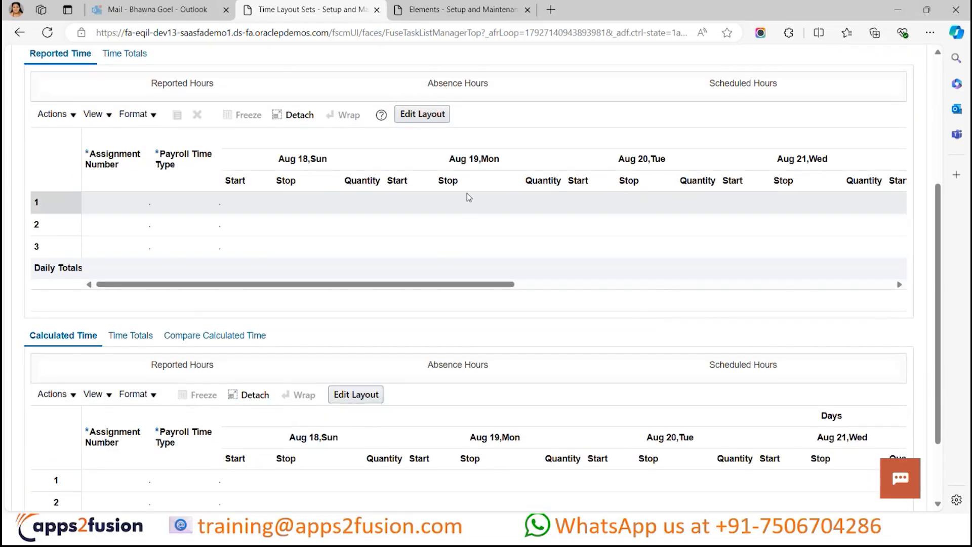
scroll(439, 345, "down", 2)
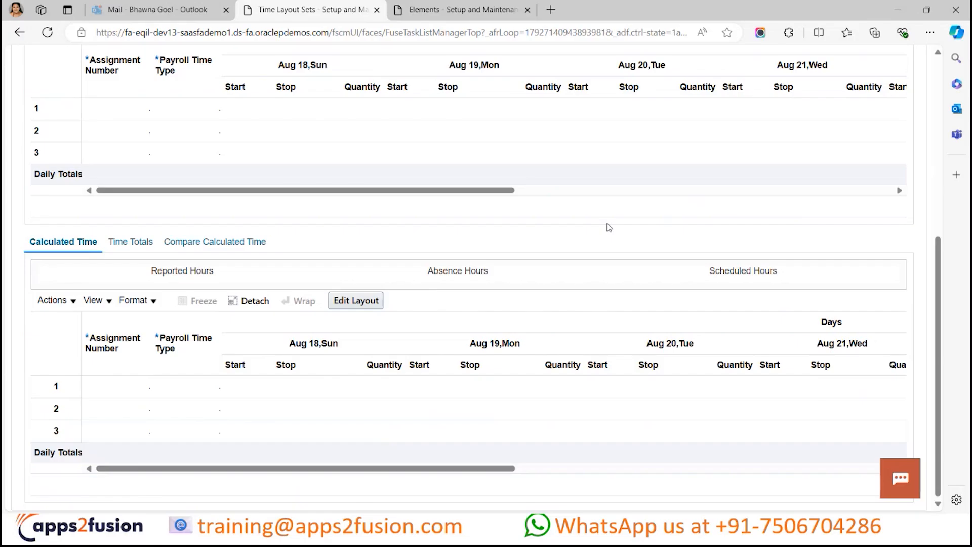
scroll(608, 225, "up", 4)
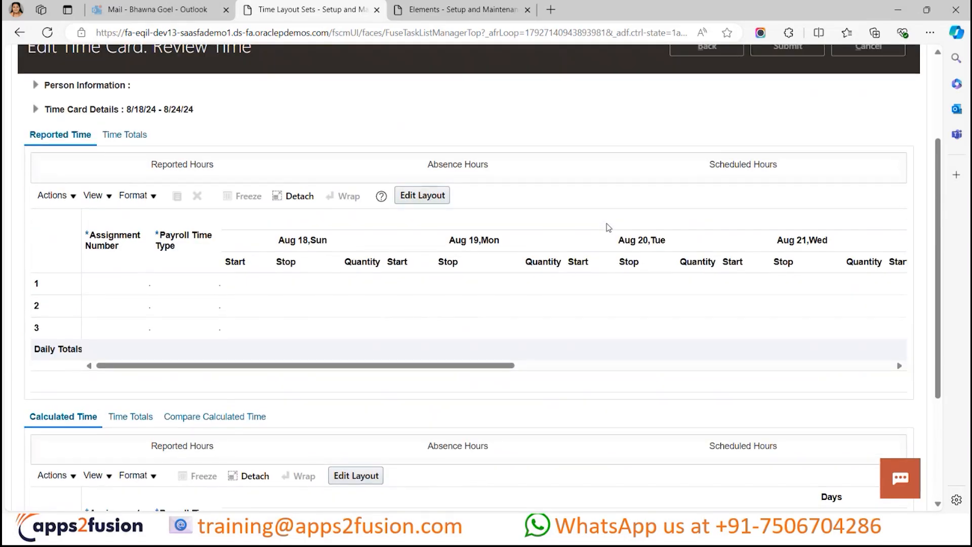
scroll(504, 198, "up", 2)
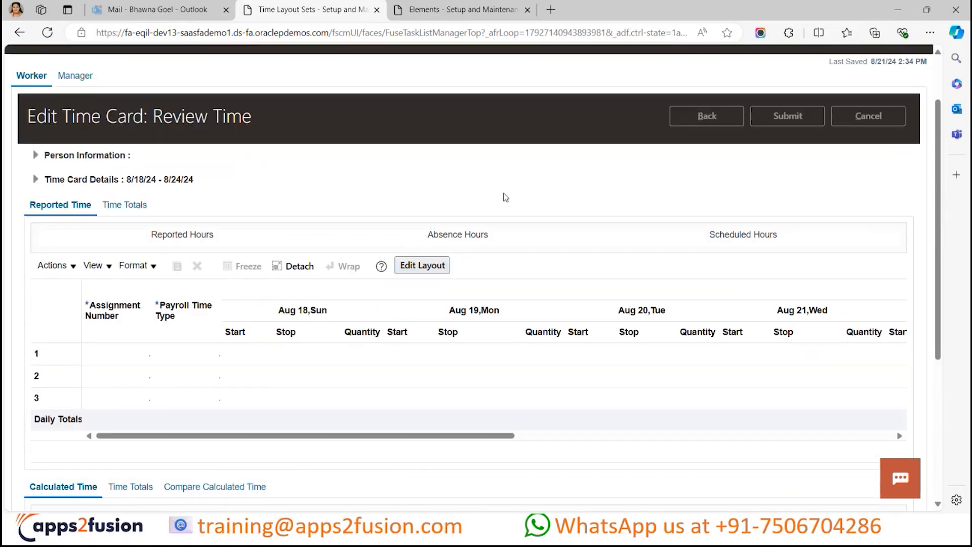
- Switch back to the Time Entry Layout and check the Next action on the Report Time page
scroll(643, 108, "up", 1)
left_click(658, 82)
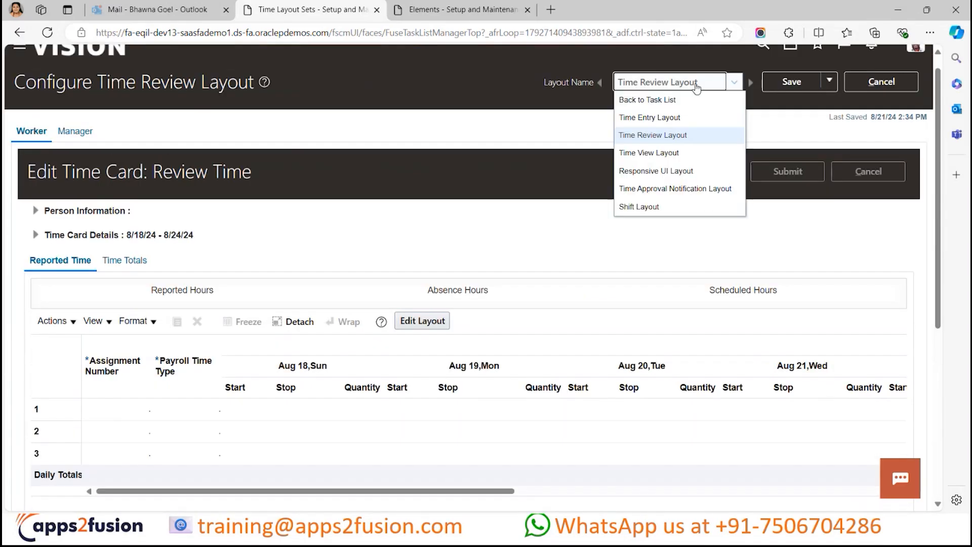
left_click(679, 117)
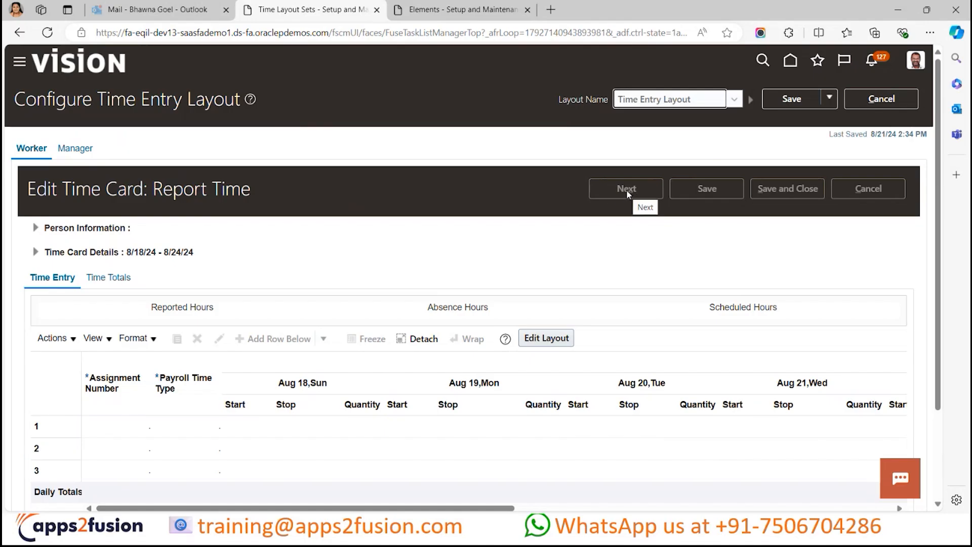
left_click(627, 190)
- Reopen the Time Review Layout and view the page that follows time entry
left_click(727, 106)
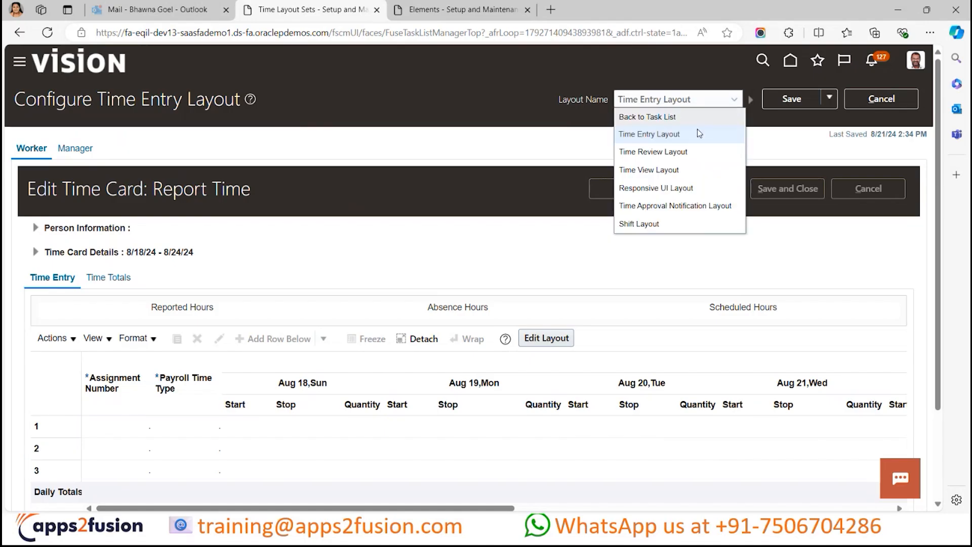
left_click(678, 151)
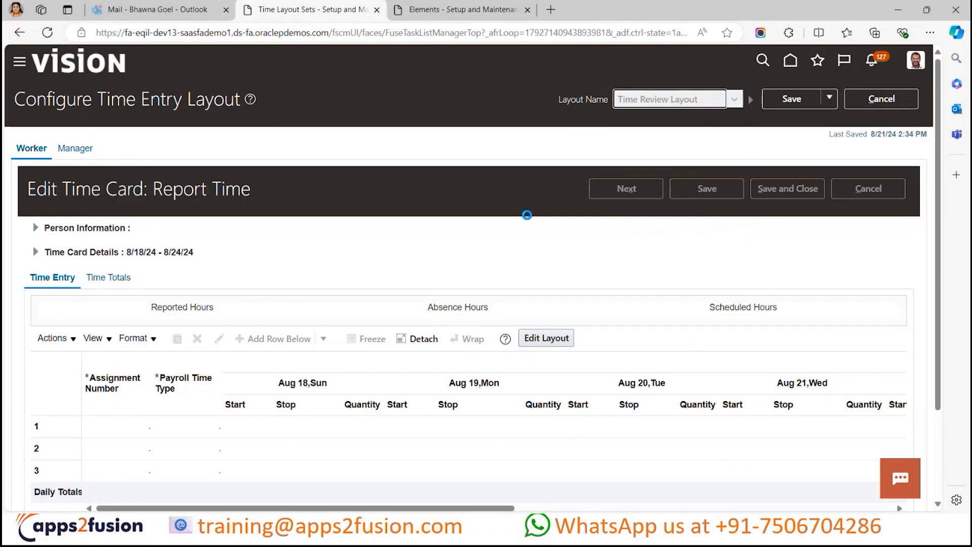
scroll(529, 220, "down", 3)
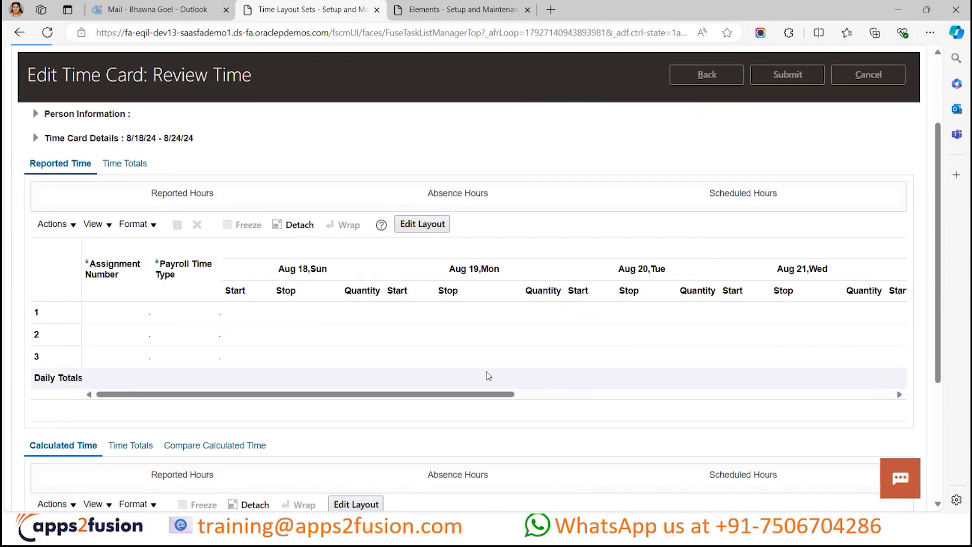
- Check the Calculated Time section and the Submit action on the worker's Review Time page
scroll(537, 373, "down", 3)
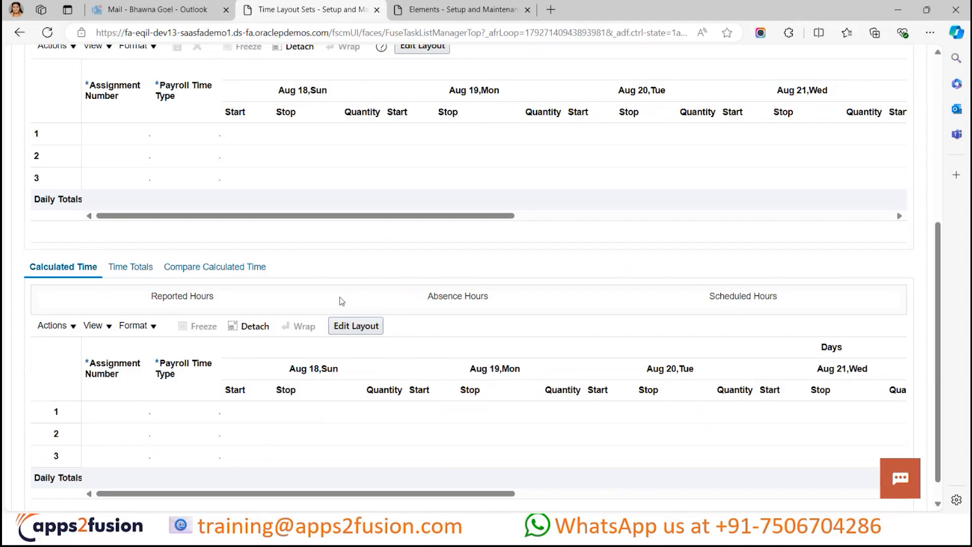
scroll(526, 474, "up", 1)
scroll(529, 472, "up", 5)
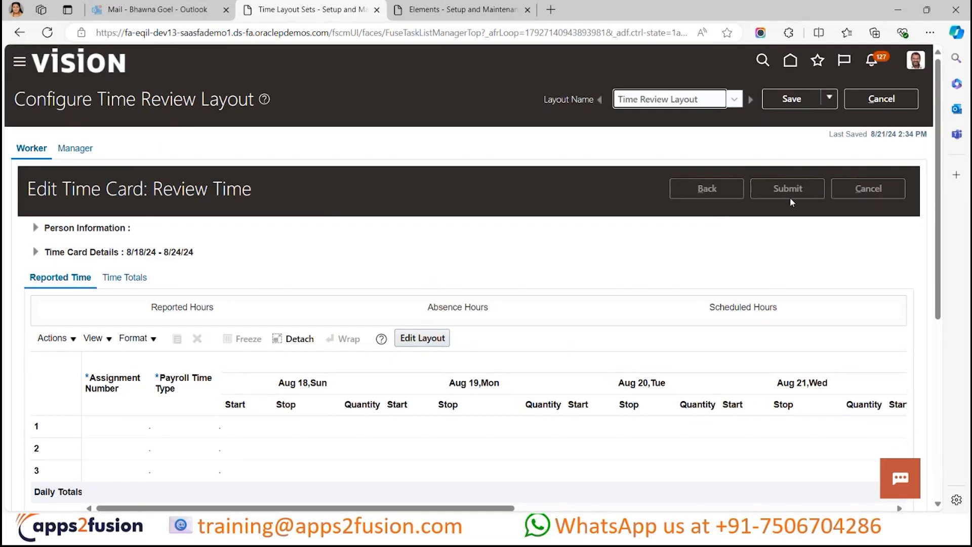
- Switch to the Time View Layout and look over the Reported Time and Calculated Time sections of the worker's time card
left_click(734, 104)
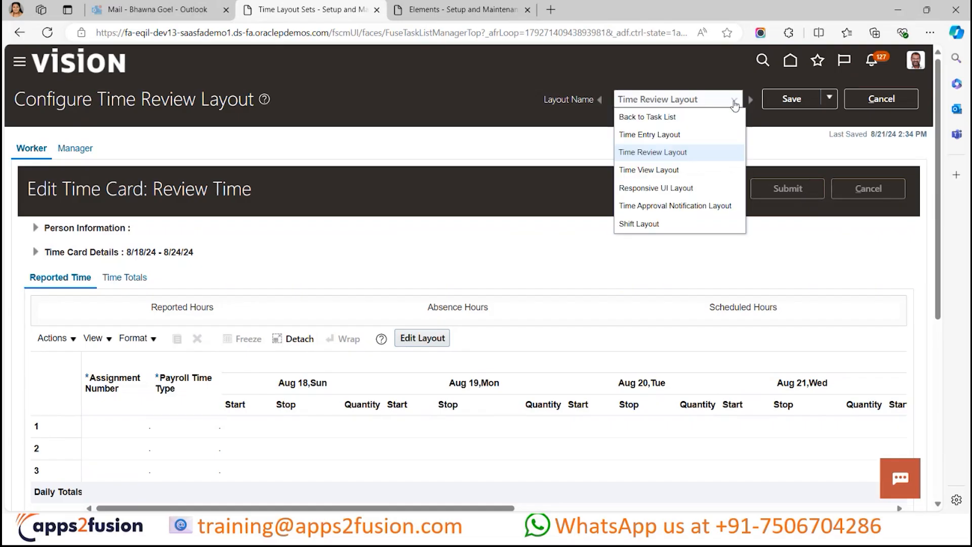
left_click(688, 162)
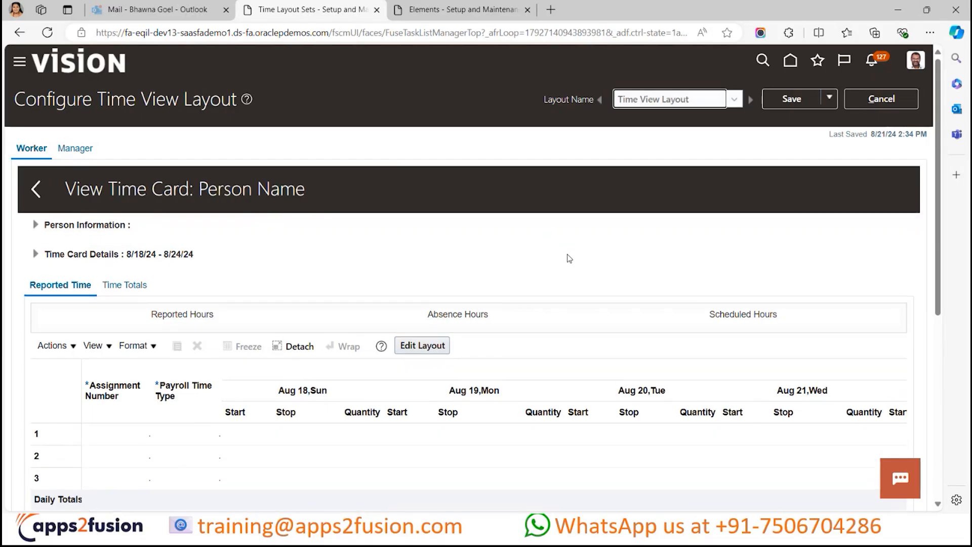
scroll(493, 273, "down", 4)
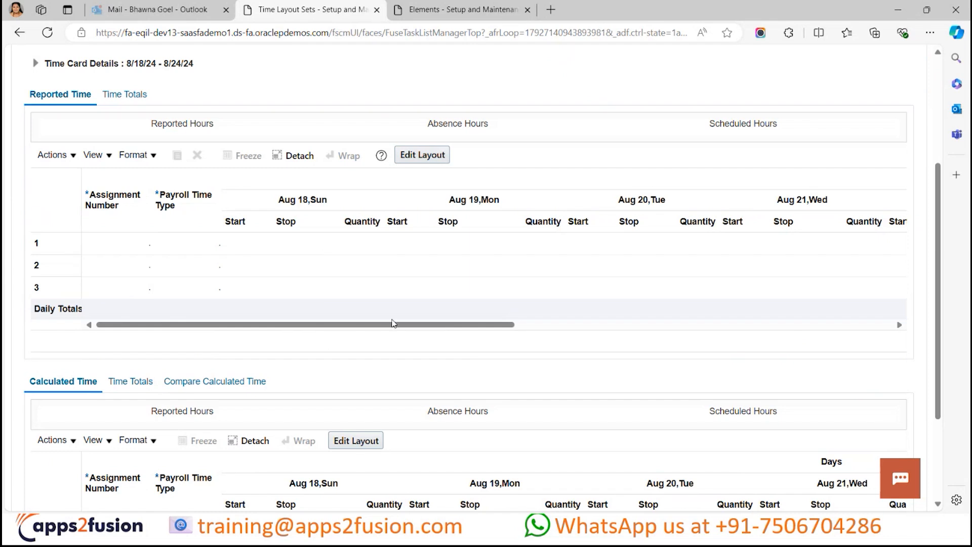
scroll(393, 322, "down", 3)
scroll(393, 323, "up", 4)
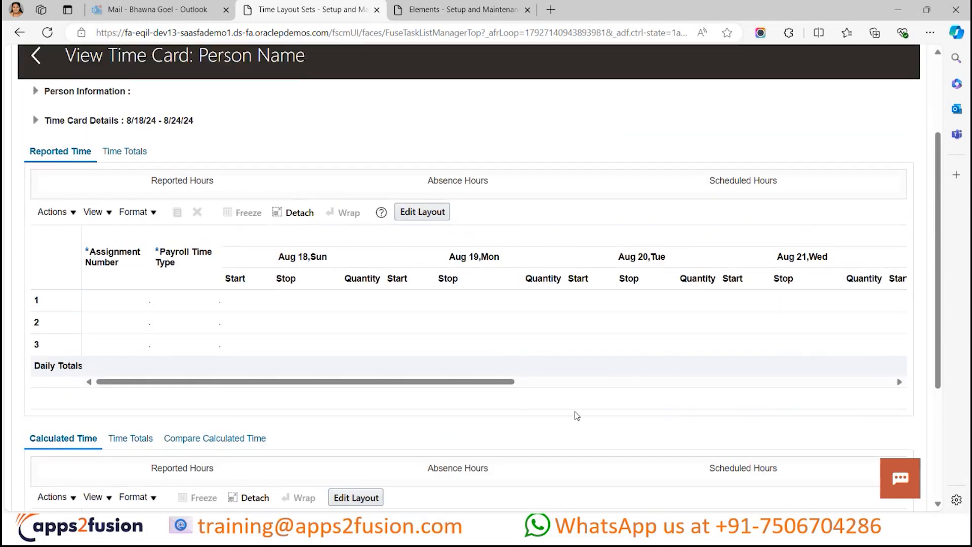
scroll(574, 414, "down", 2)
scroll(574, 412, "up", 3)
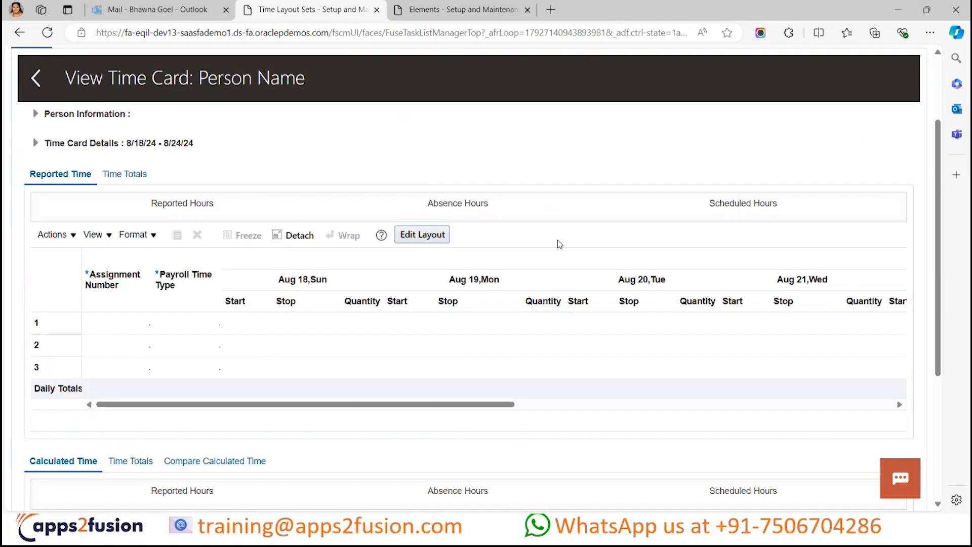
scroll(559, 245, "up", 2)
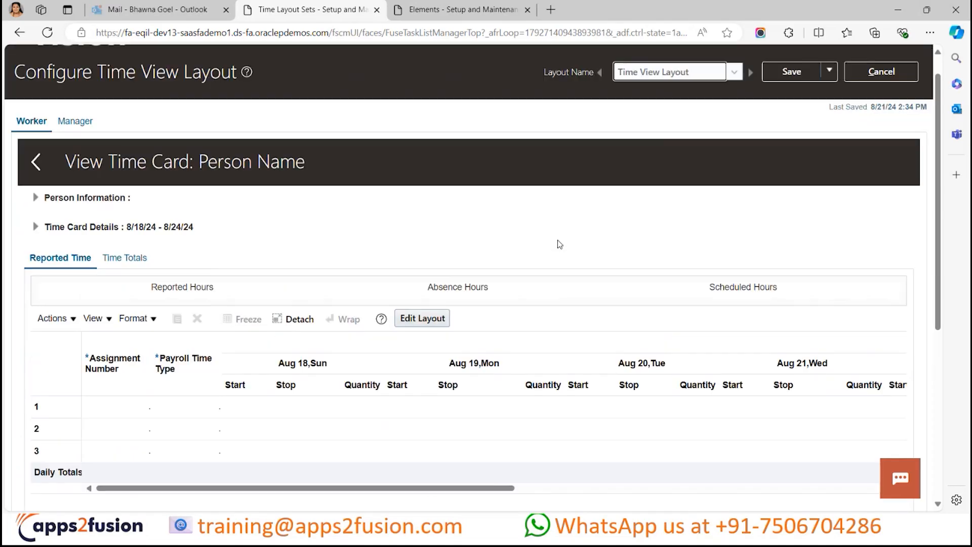
- Display the Time Approval Notification Layout and review its Person Information and Time Card Details
left_click(722, 73)
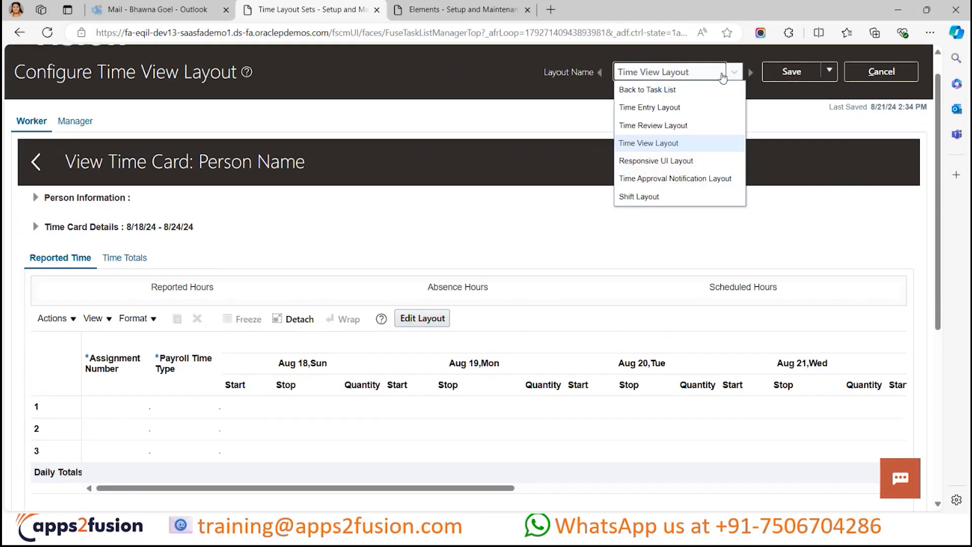
left_click(680, 181)
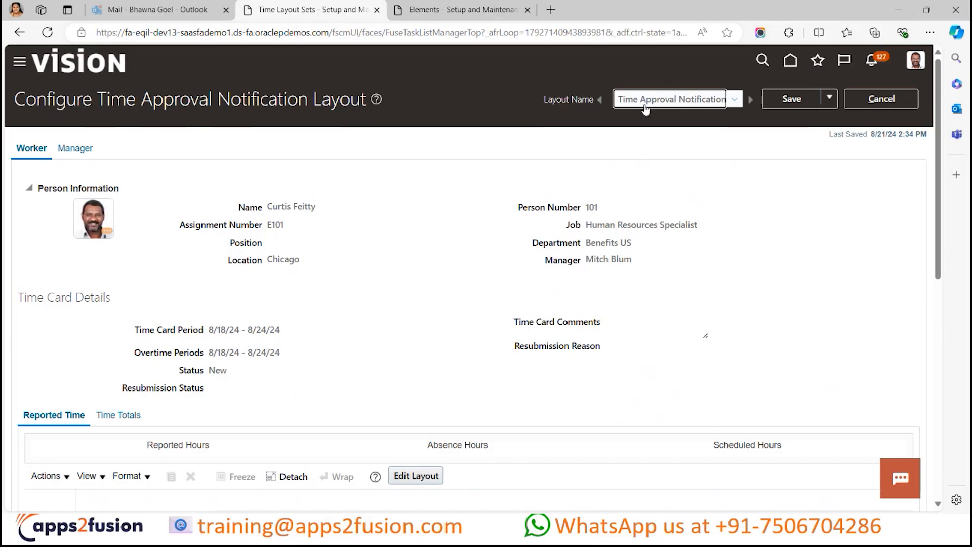
left_click(700, 127)
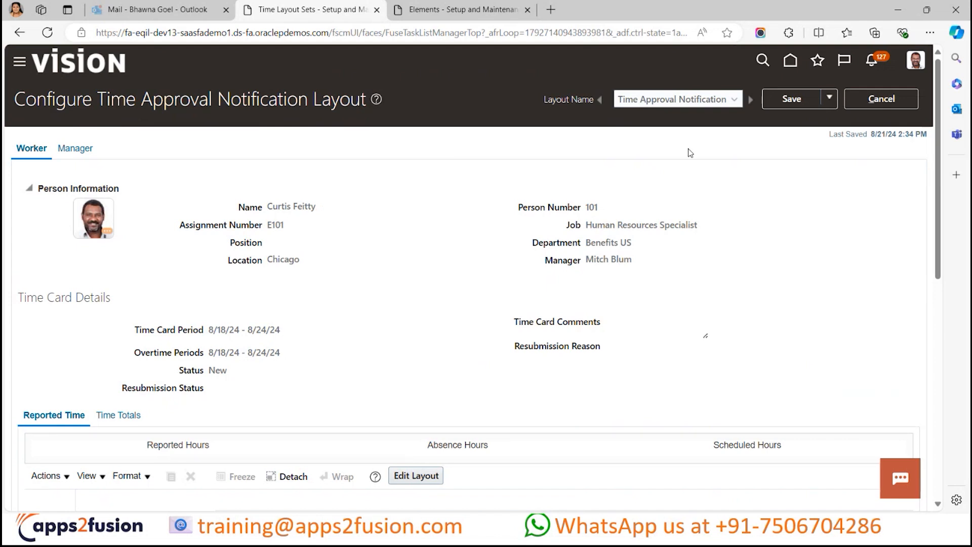
scroll(440, 256, "down", 2)
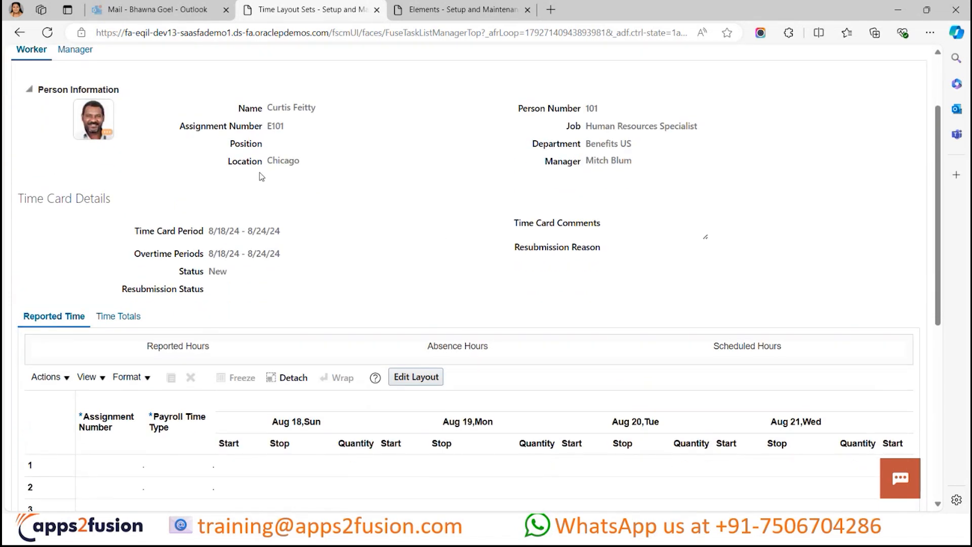
scroll(261, 174, "down", 1)
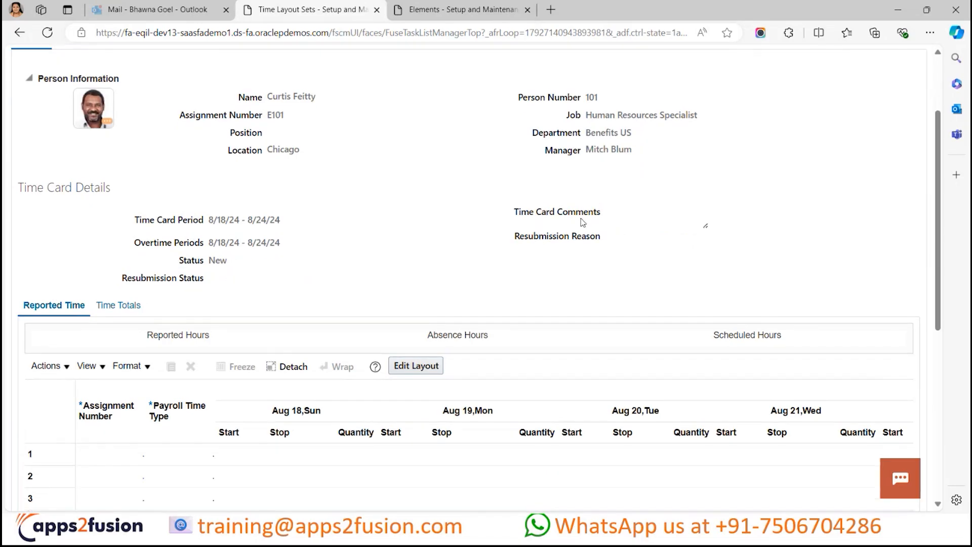
scroll(627, 265, "up", 3)
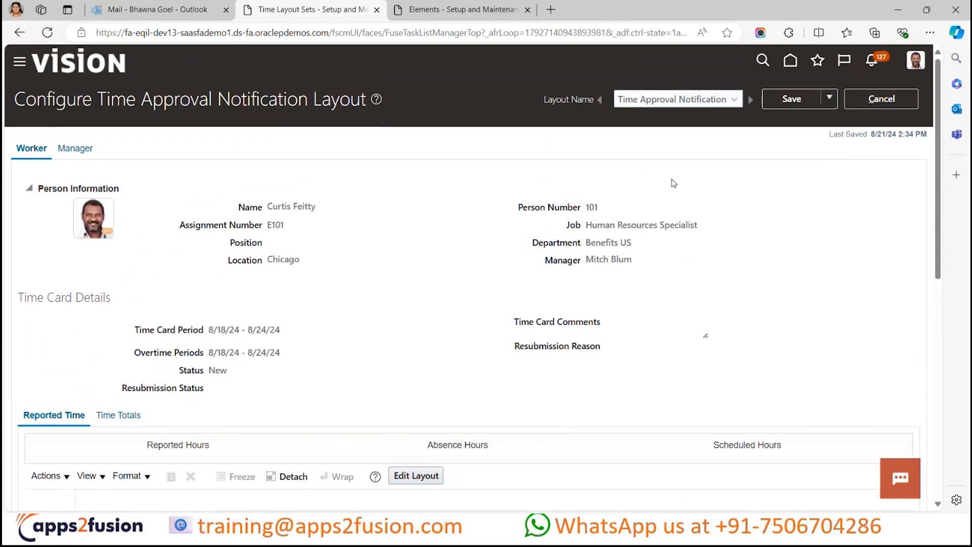
- Look through the pending approval notifications and return to the Time Approval Notification Layout
left_click(872, 62)
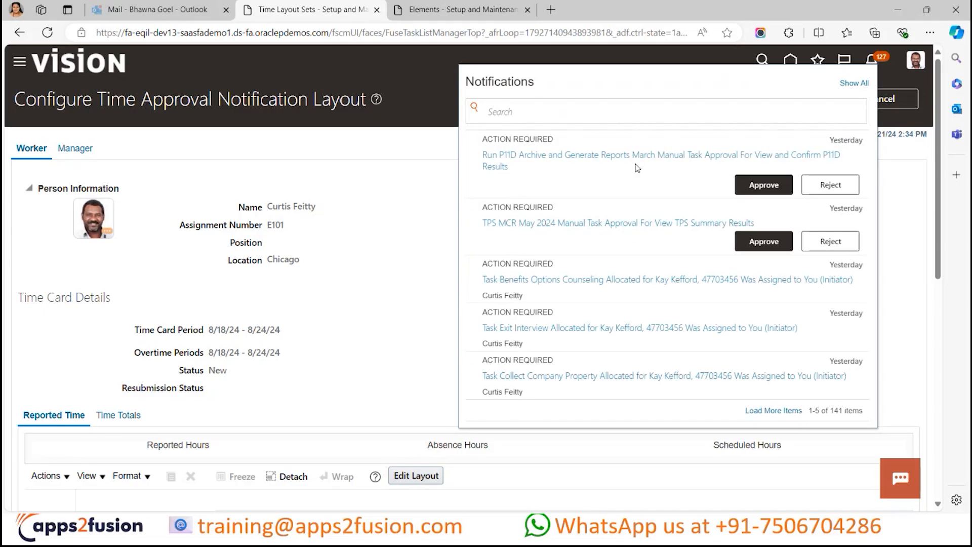
scroll(639, 305, "down", 1)
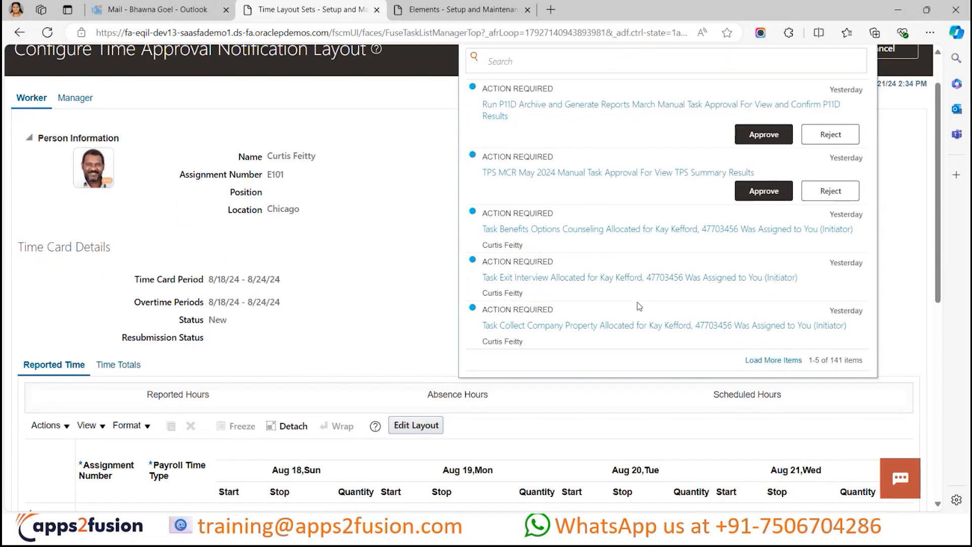
scroll(732, 169, "up", 1)
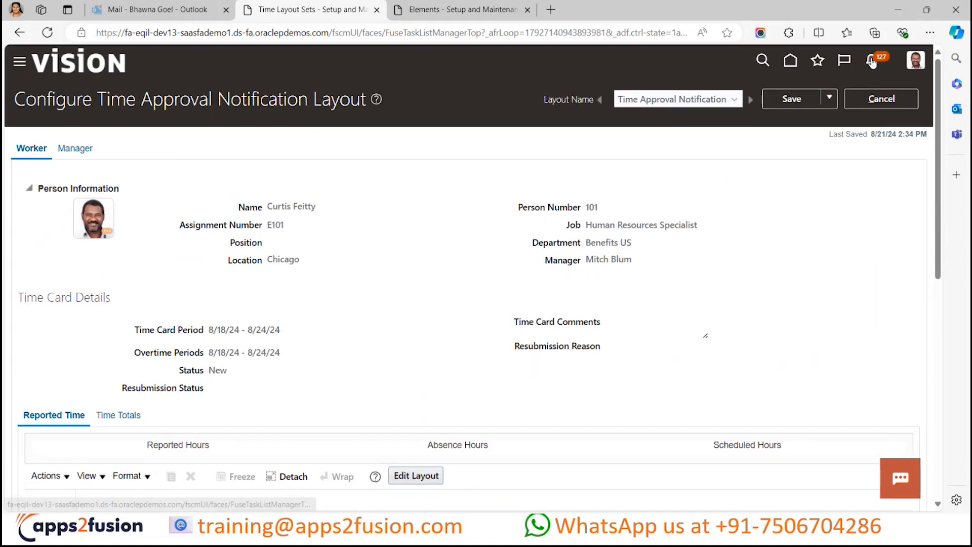
left_click(871, 60)
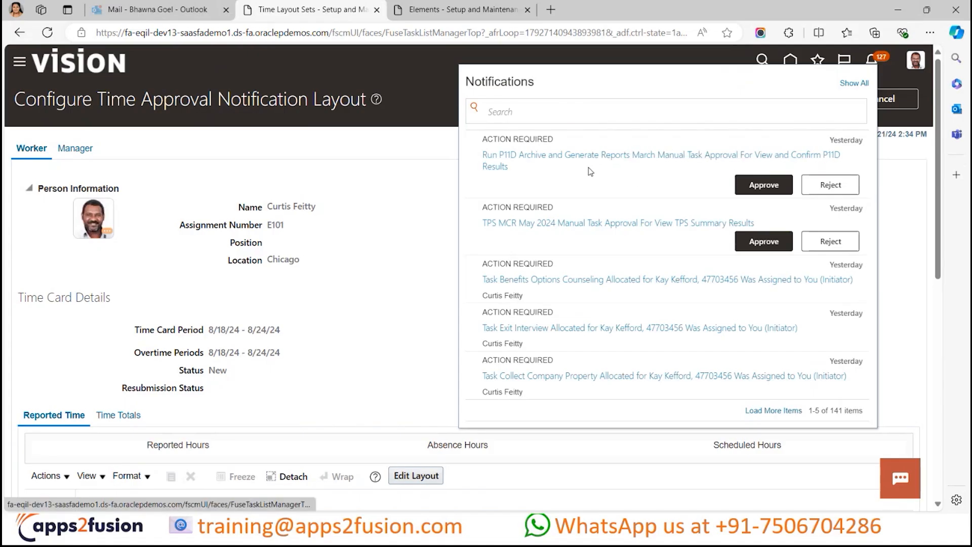
left_click(452, 188)
- Examine the worker's approval notification from the person and time card details through the Reported Time and Calculated Time sections
scroll(327, 238, "down", 3)
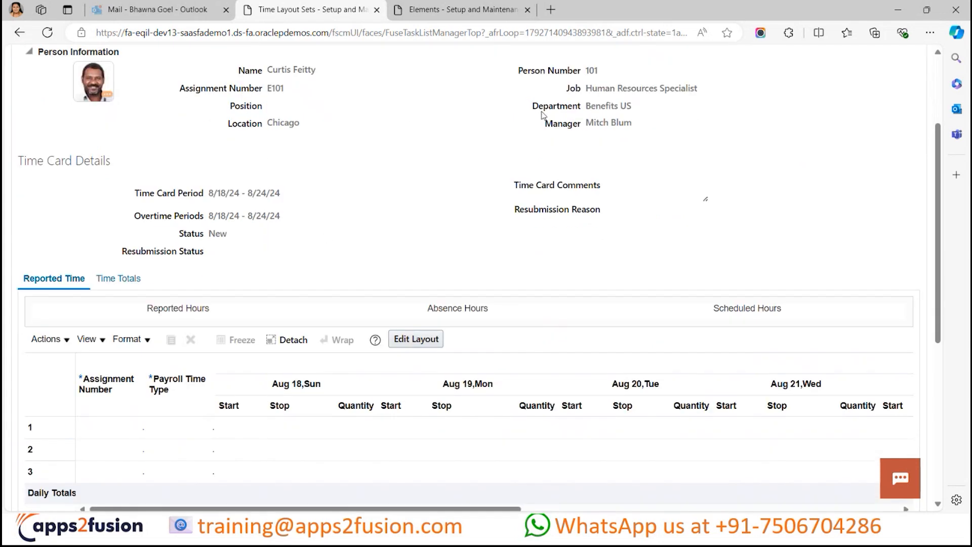
scroll(174, 188, "down", 1)
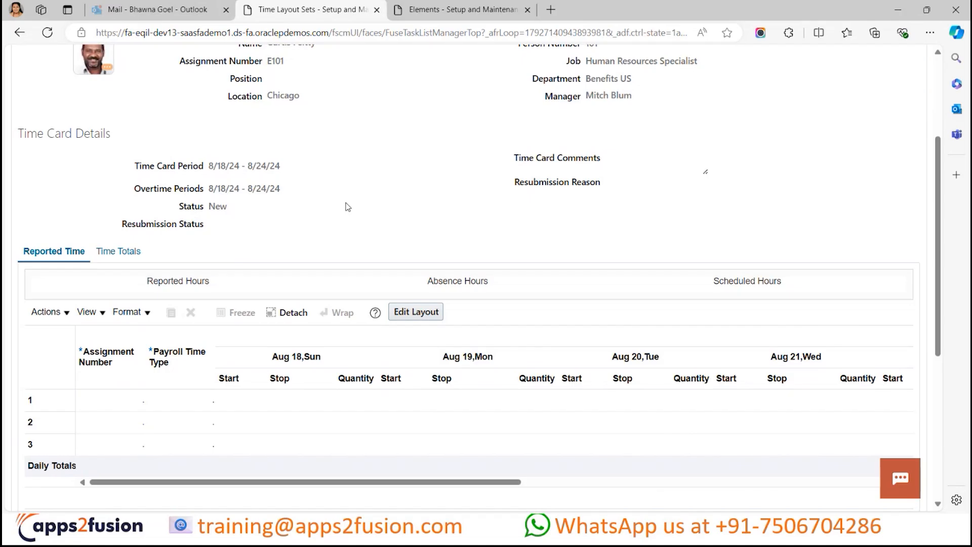
scroll(347, 204, "down", 1)
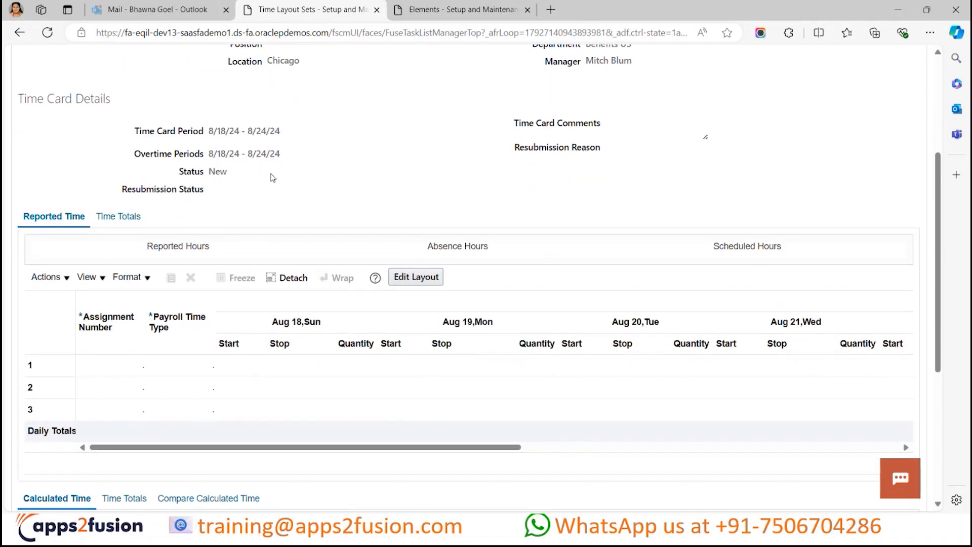
scroll(474, 119, "down", 1)
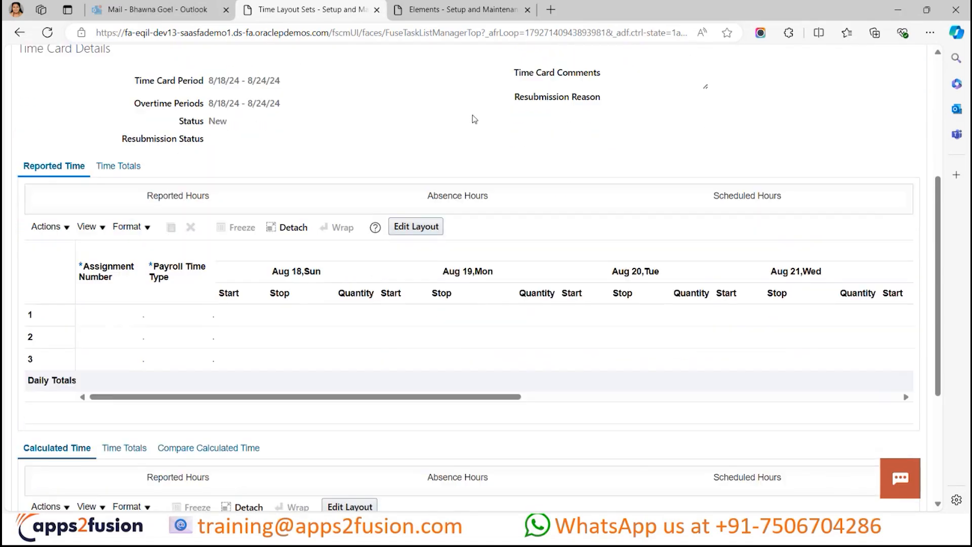
scroll(278, 274, "down", 3)
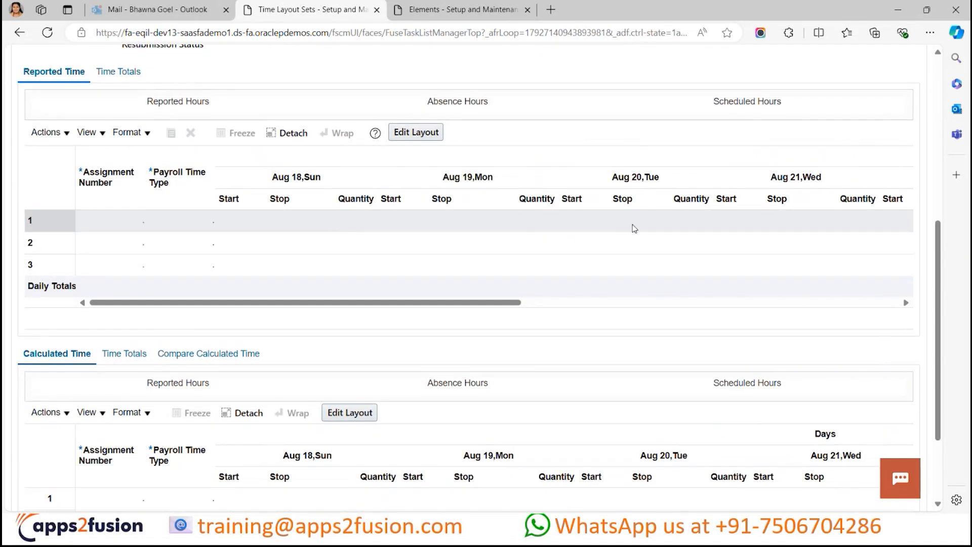
scroll(521, 354, "down", 3)
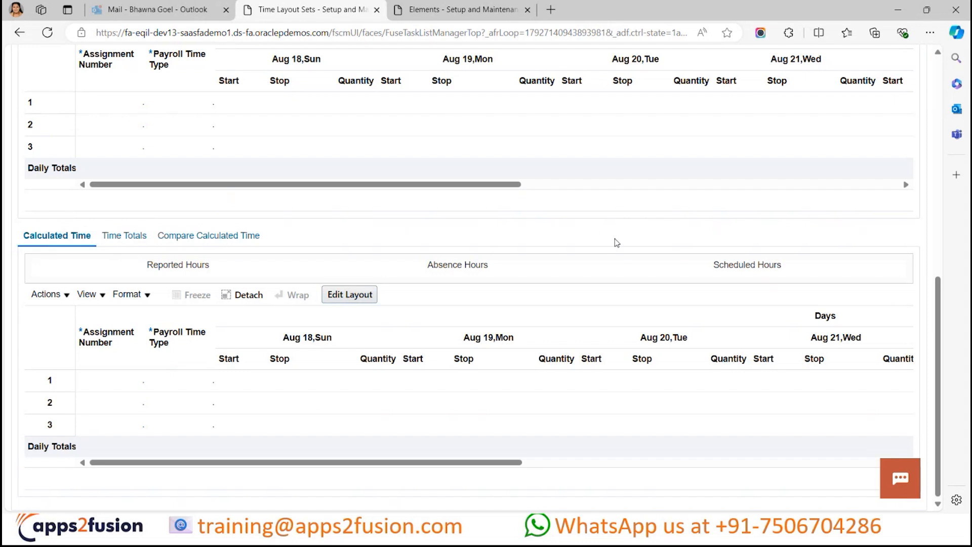
scroll(494, 283, "up", 3)
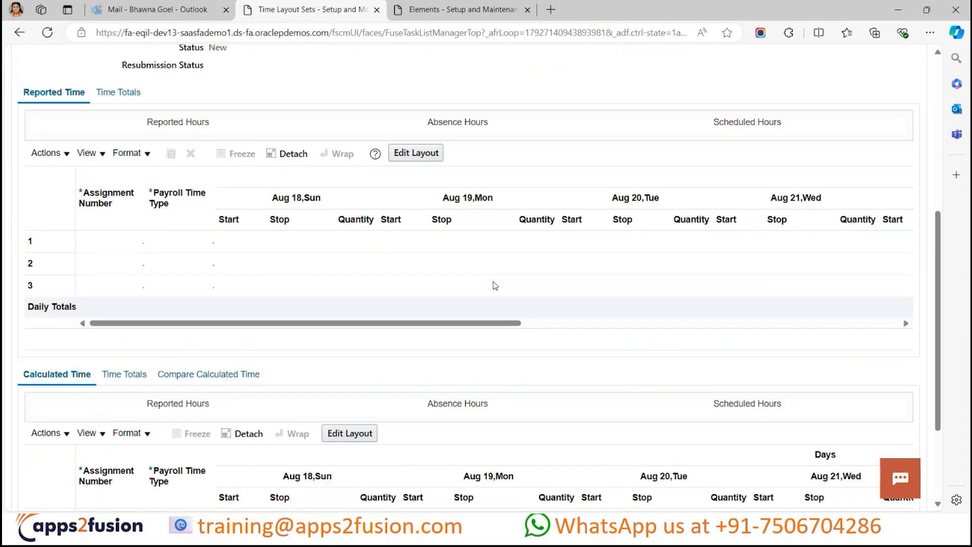
scroll(440, 162, "up", 3)
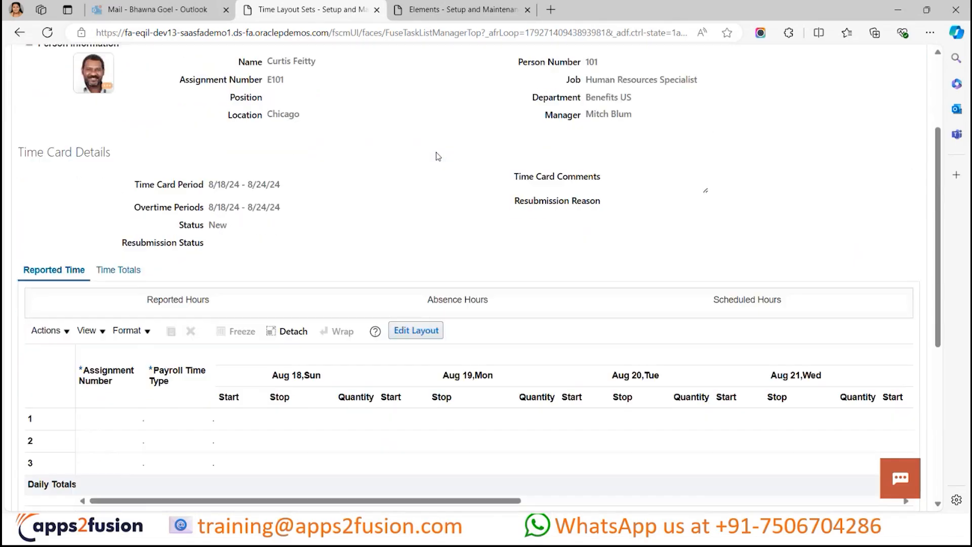
- Inspect the Time Card Fields and Time Entry Properties of the notification's Reported Time layout, and leave without saving
scroll(436, 152, "down", 2)
left_click(418, 256)
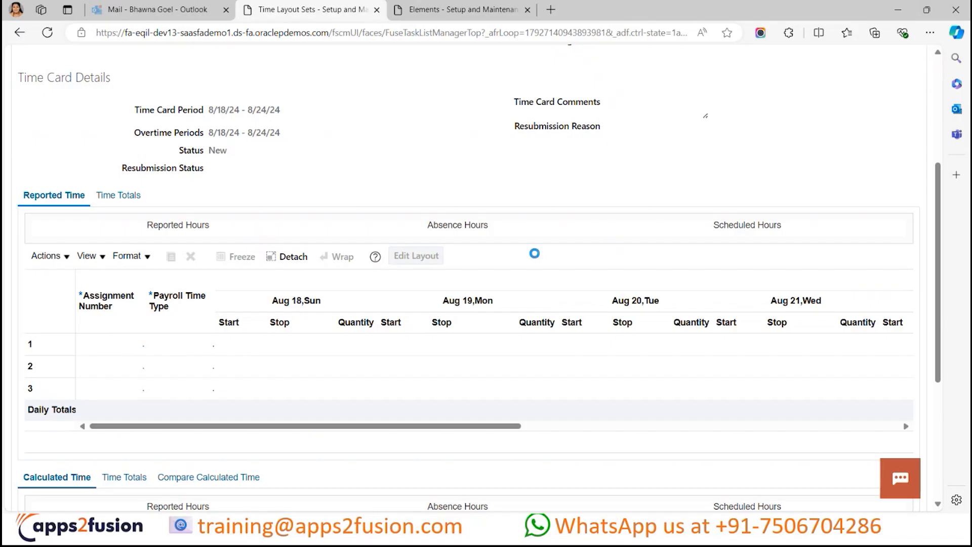
scroll(529, 412, "down", 2)
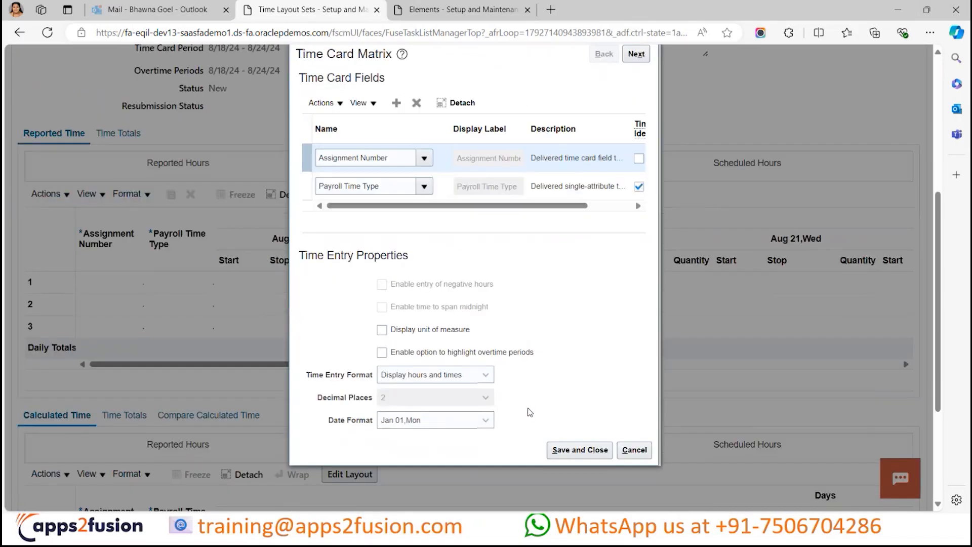
scroll(529, 412, "up", 3)
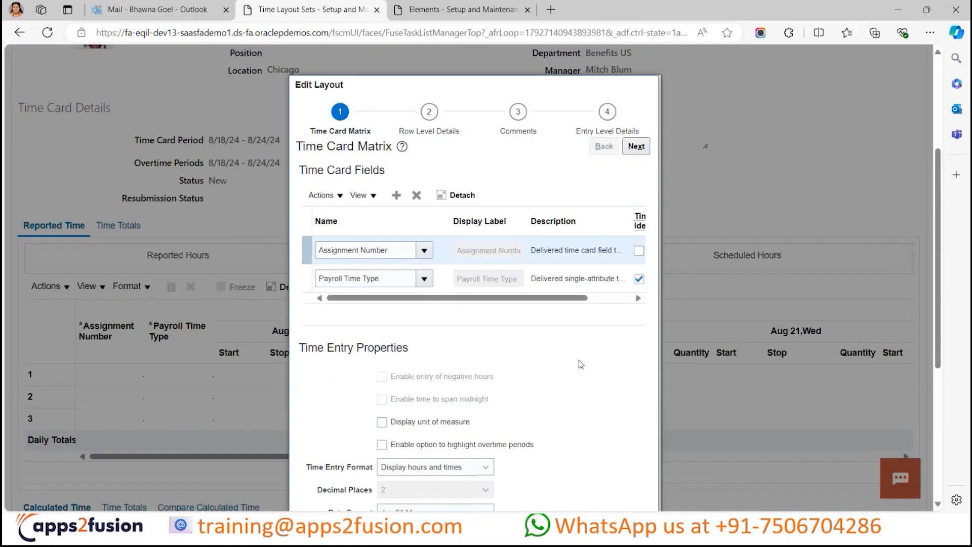
scroll(579, 364, "down", 3)
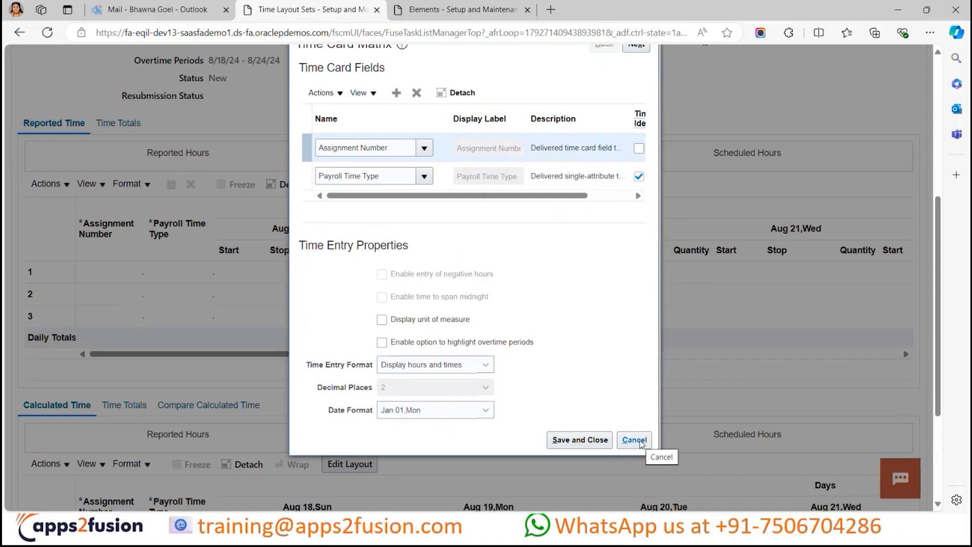
left_click(639, 442)
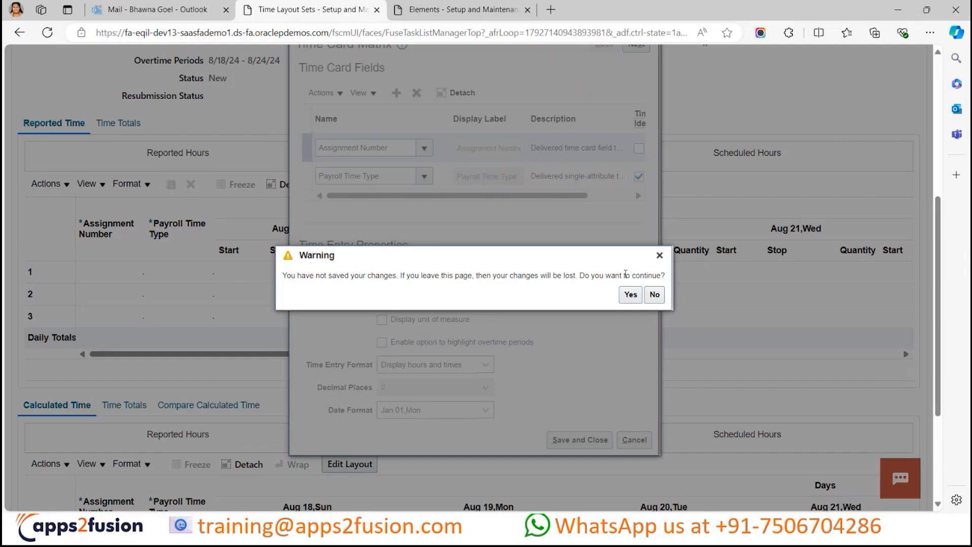
left_click(630, 295)
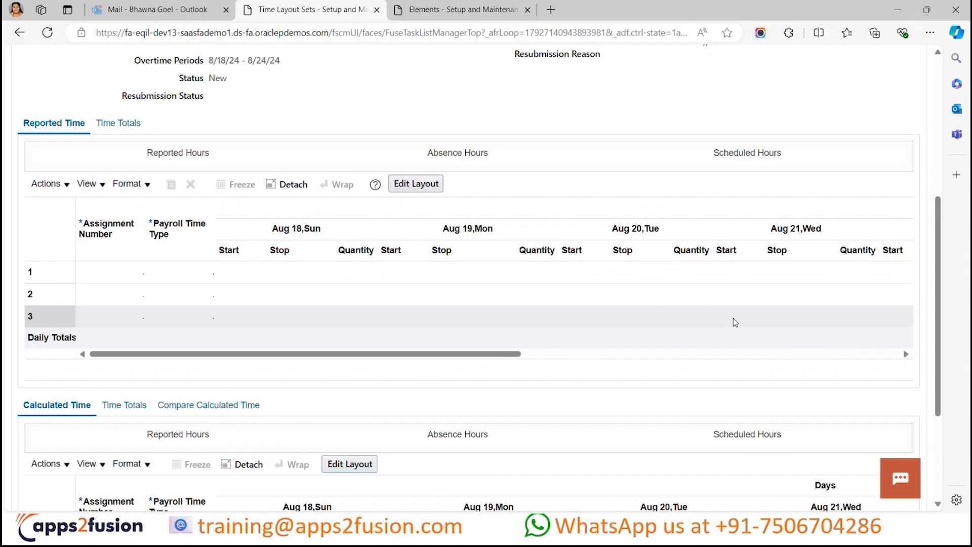
- Look over the worker's approval notification once more, returning to its Person Information section
scroll(578, 354, "down", 3)
scroll(578, 355, "up", 5)
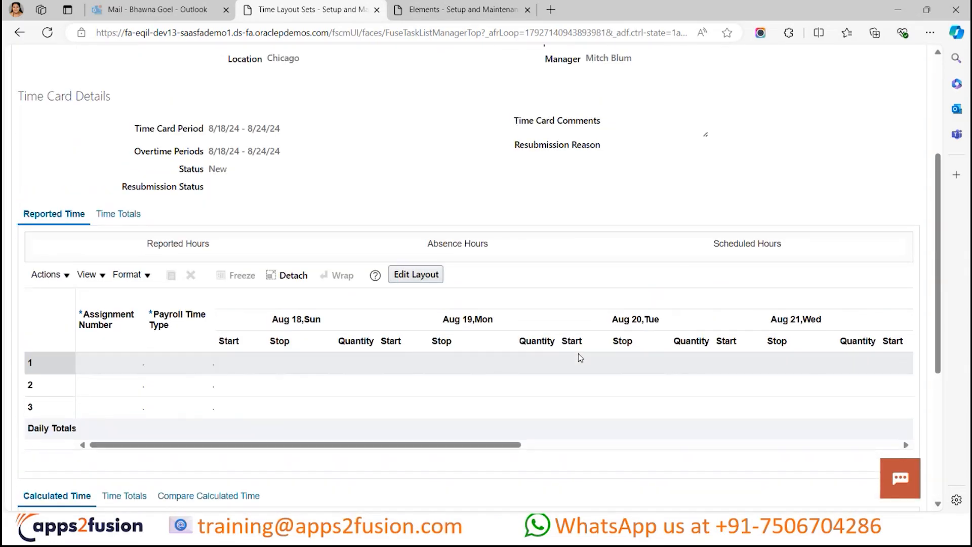
scroll(580, 357, "up", 5)
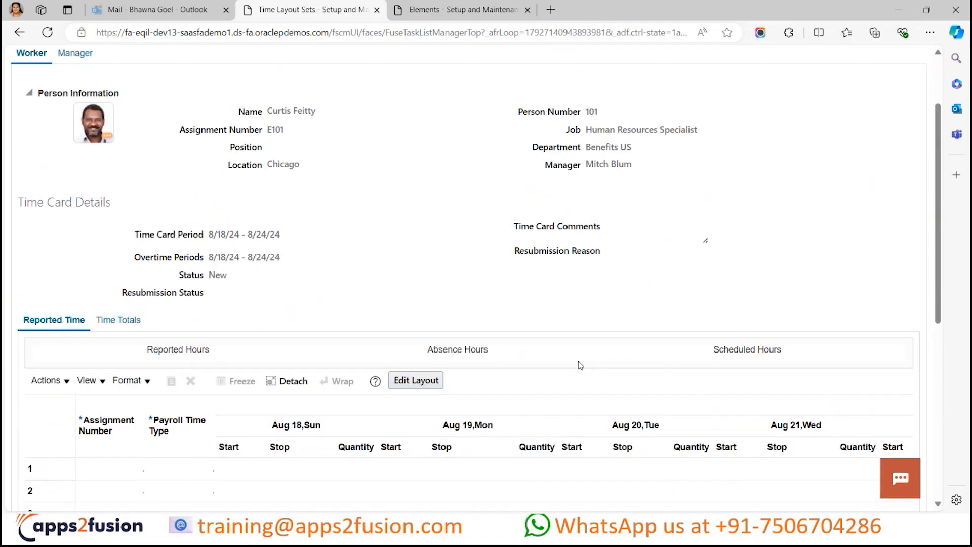
scroll(580, 364, "down", 1)
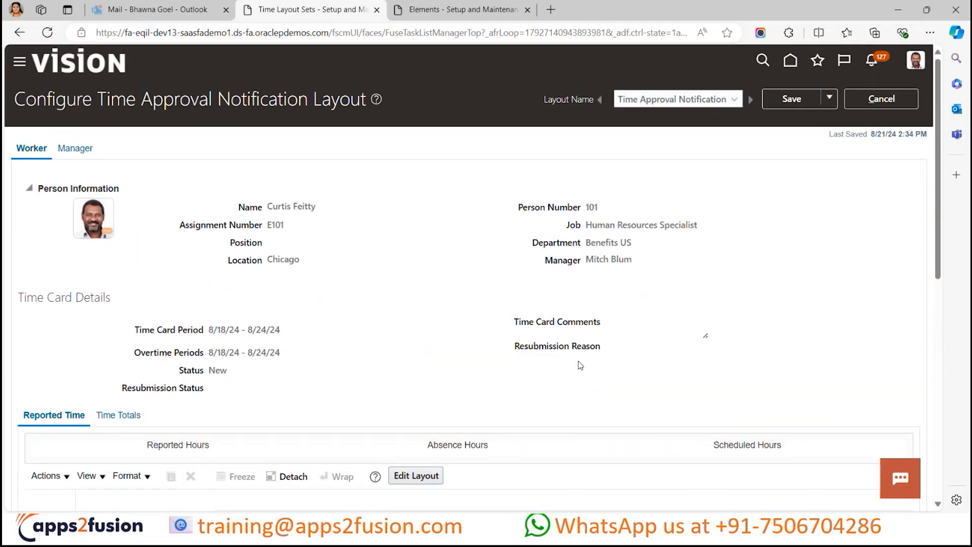
- Review the list of layouts available in the layout set, staying on the Time Approval Notification Layout
scroll(580, 364, "up", 1)
scroll(580, 365, "down", 1)
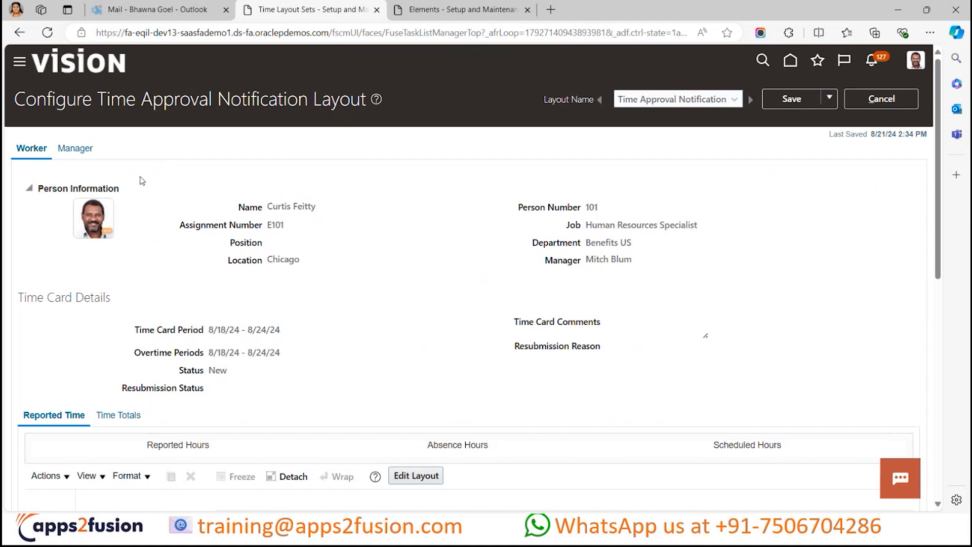
left_click(670, 104)
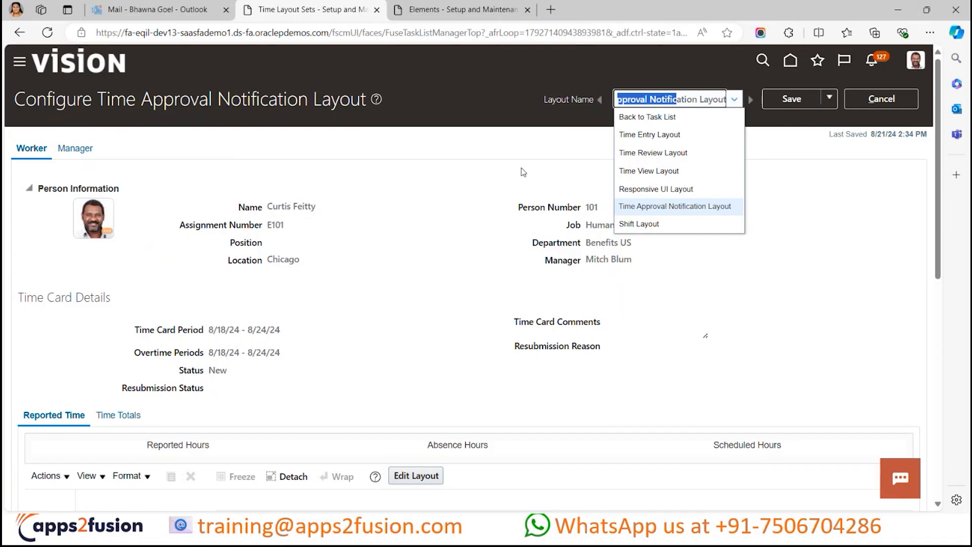
left_click(519, 167)
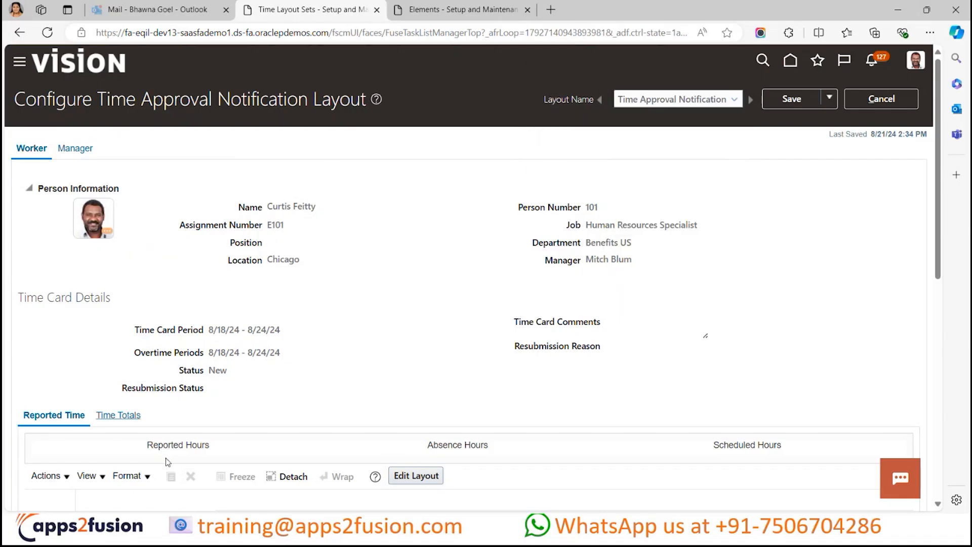
- Show the manager's version of the approval notification layout, and briefly view the pending notifications
left_click(81, 150)
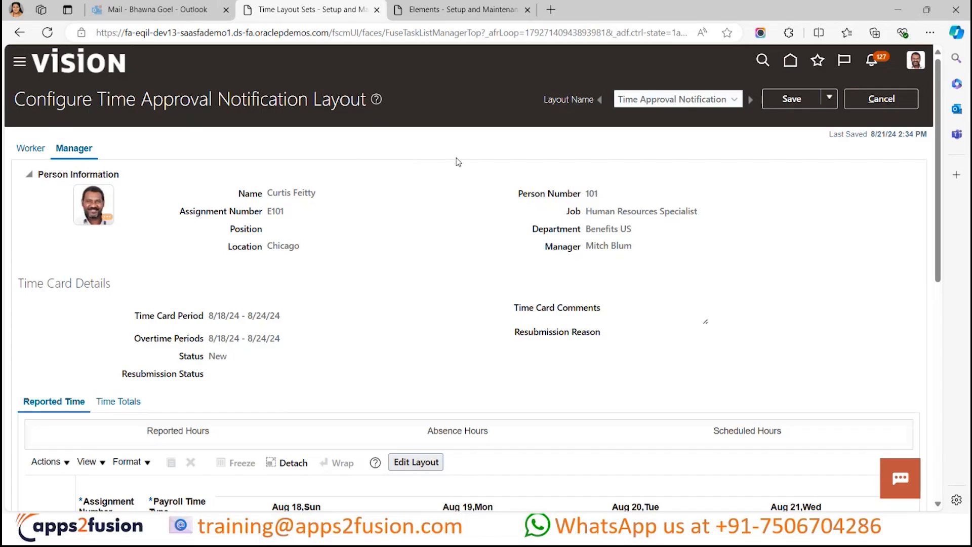
left_click(874, 61)
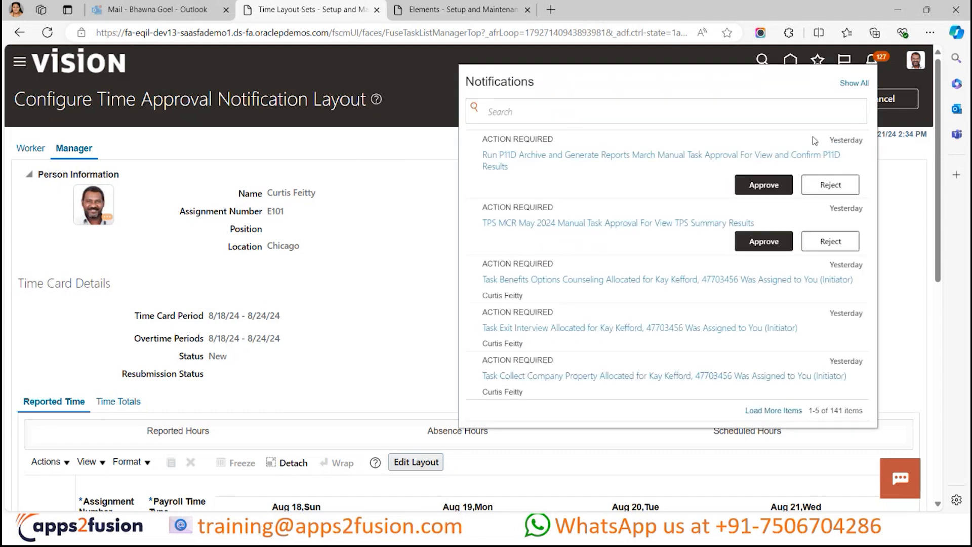
left_click(431, 144)
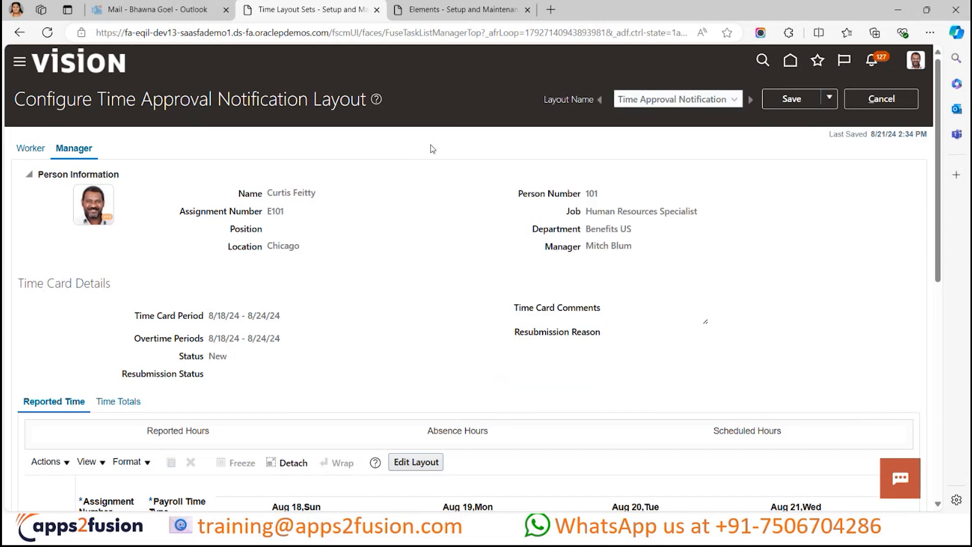
- Examine the manager's approval notification from Person Information and Time Card Details through the Reported Time grid
scroll(451, 205, "down", 1)
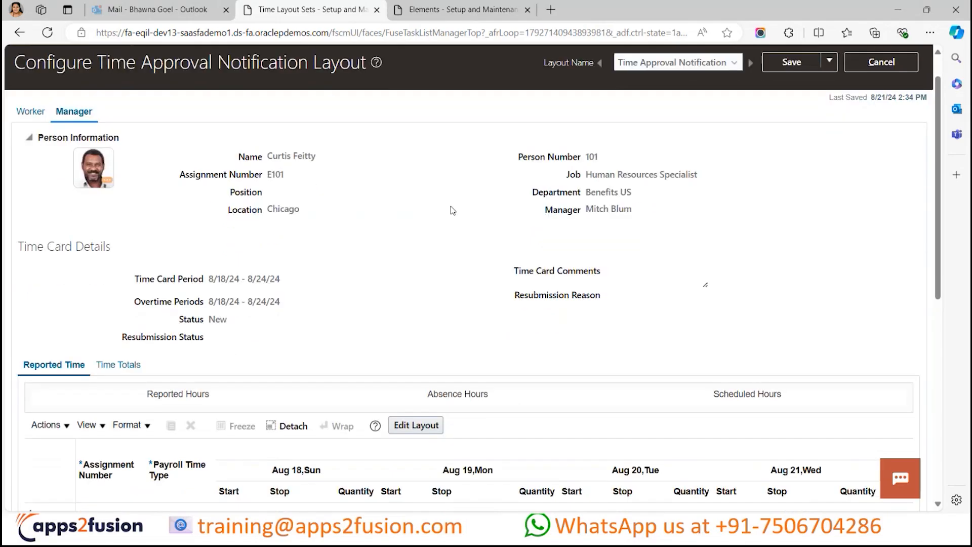
scroll(451, 205, "up", 1)
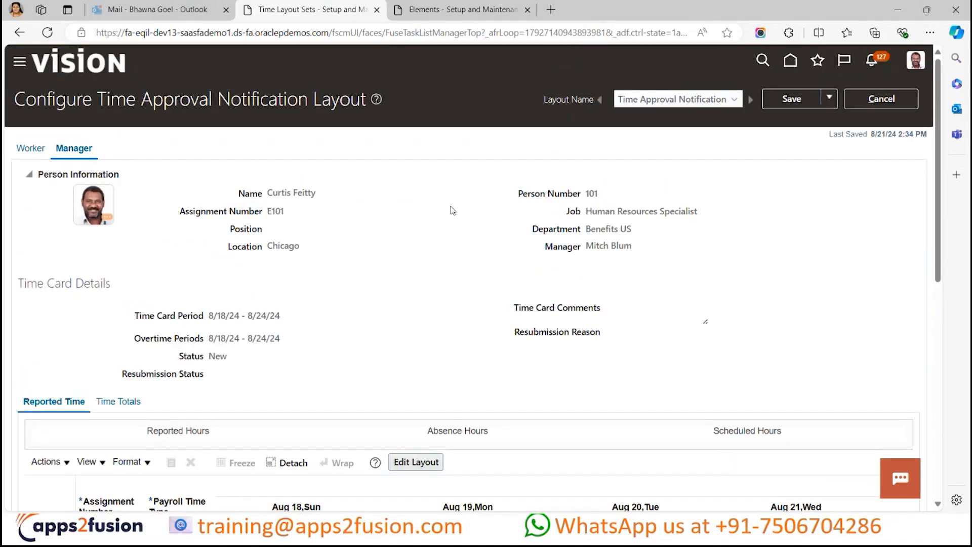
scroll(450, 205, "down", 1)
scroll(451, 210, "down", 1)
scroll(452, 210, "up", 1)
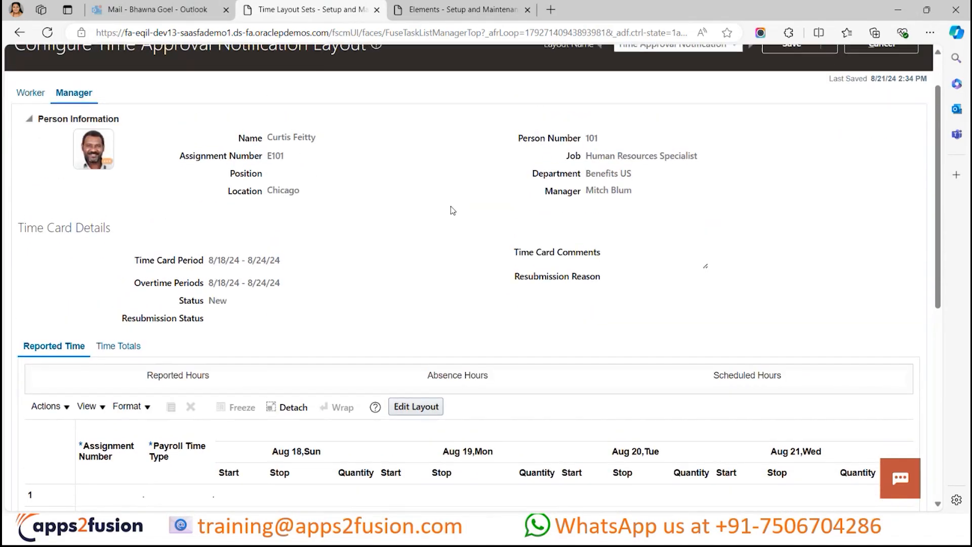
scroll(452, 210, "up", 1)
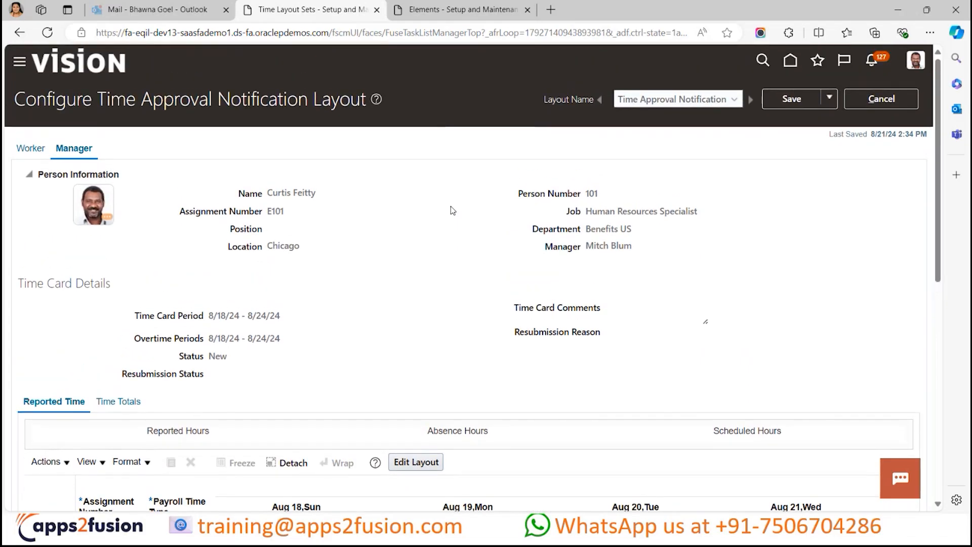
scroll(452, 210, "down", 1)
scroll(452, 210, "up", 1)
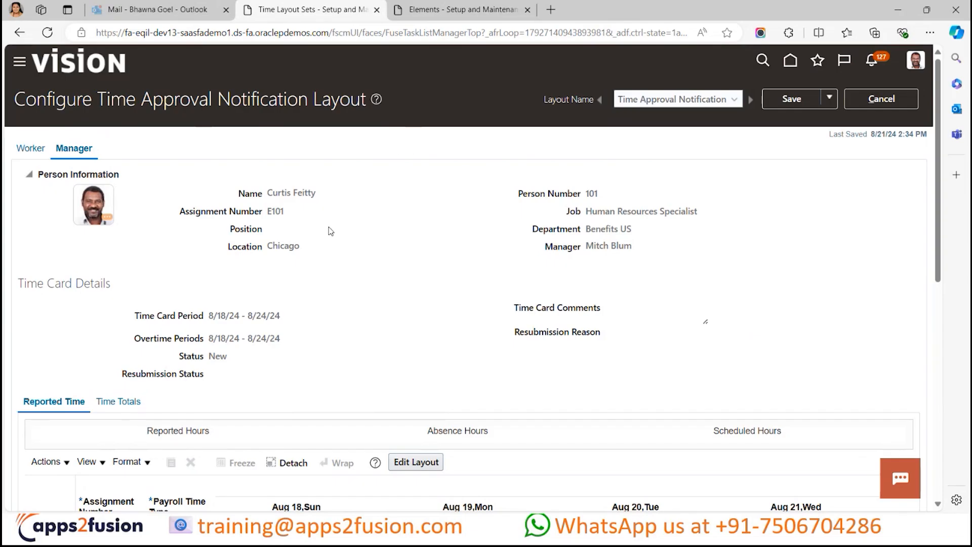
- Save the Time Approval Notification Layout and close it, returning to the OTL Training Layout Sets page
scroll(366, 244, "down", 1)
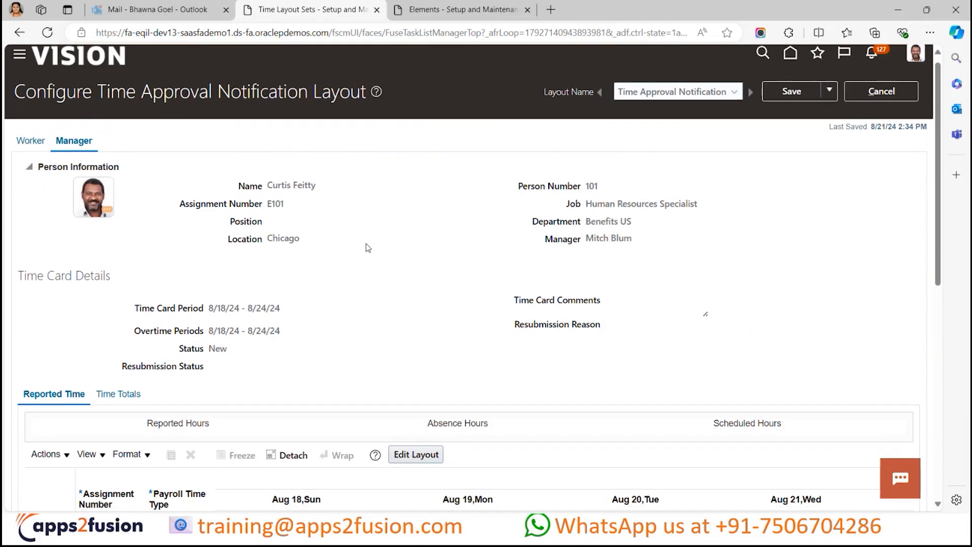
scroll(366, 244, "up", 1)
scroll(368, 247, "up", 1)
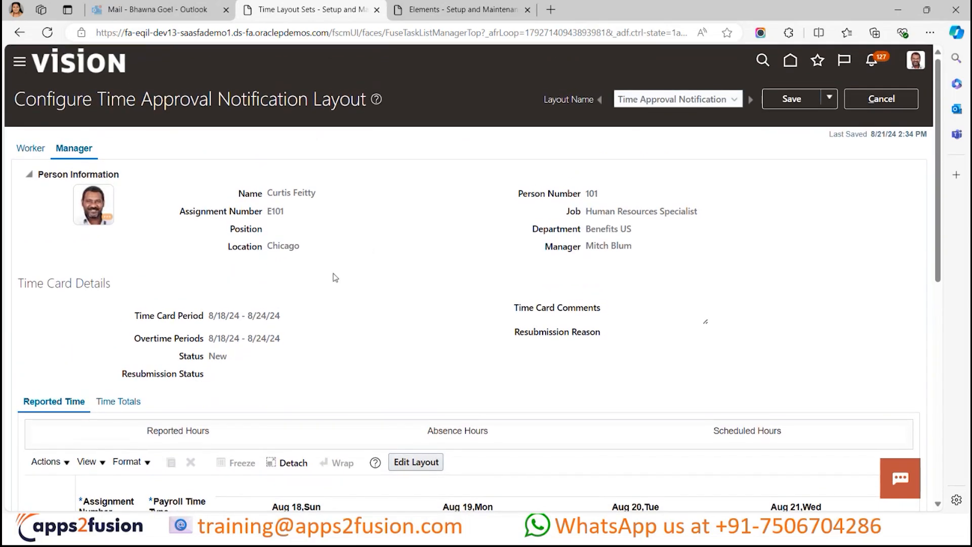
scroll(339, 294, "down", 2)
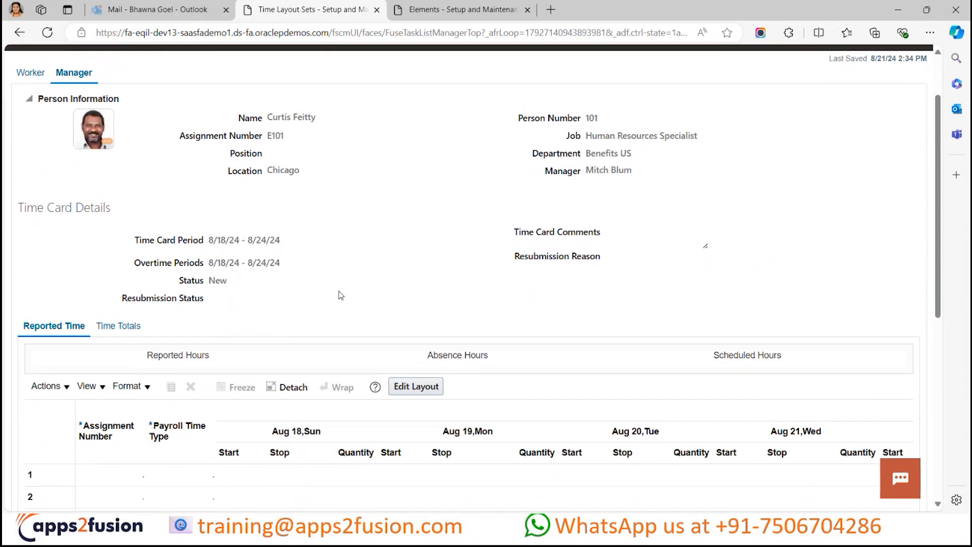
scroll(340, 293, "up", 2)
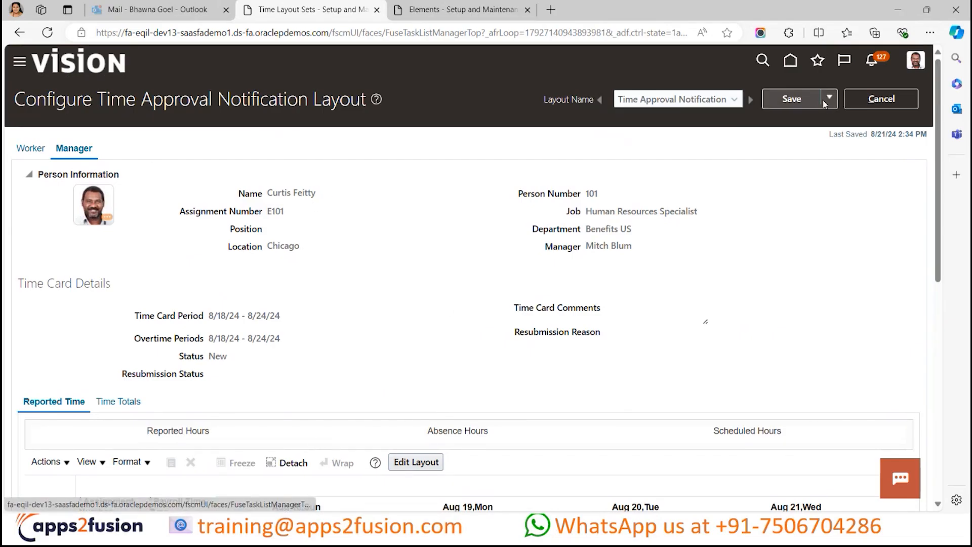
left_click(793, 101)
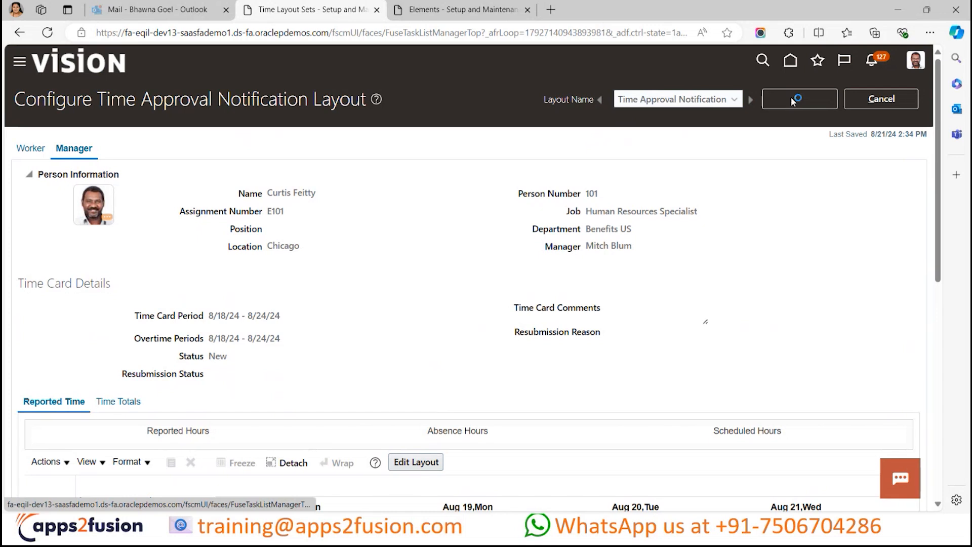
left_click(829, 102)
left_click(813, 126)
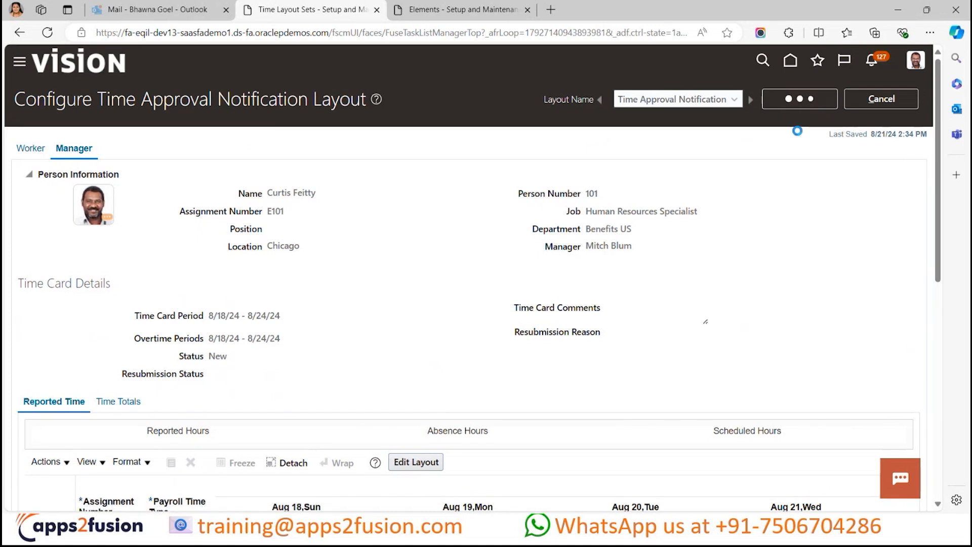
left_click(829, 98)
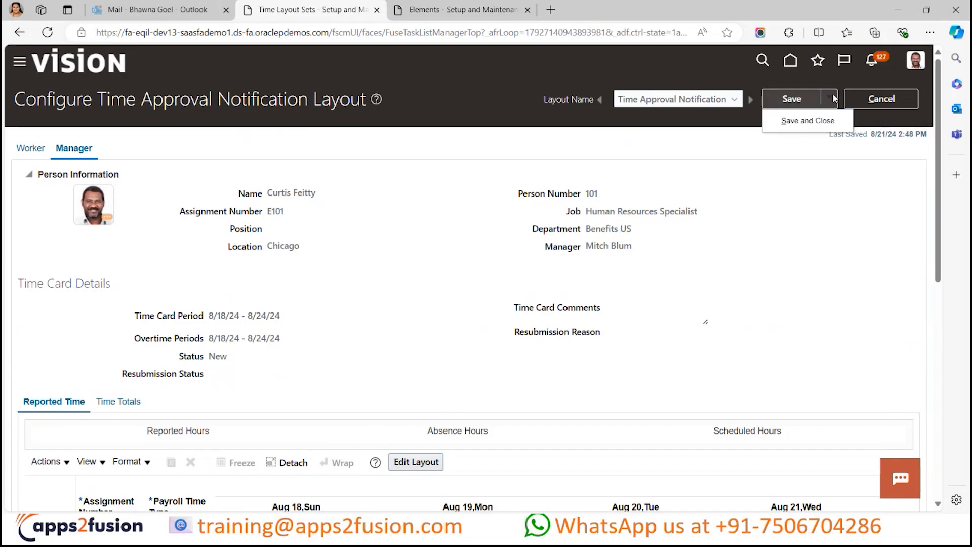
left_click(816, 119)
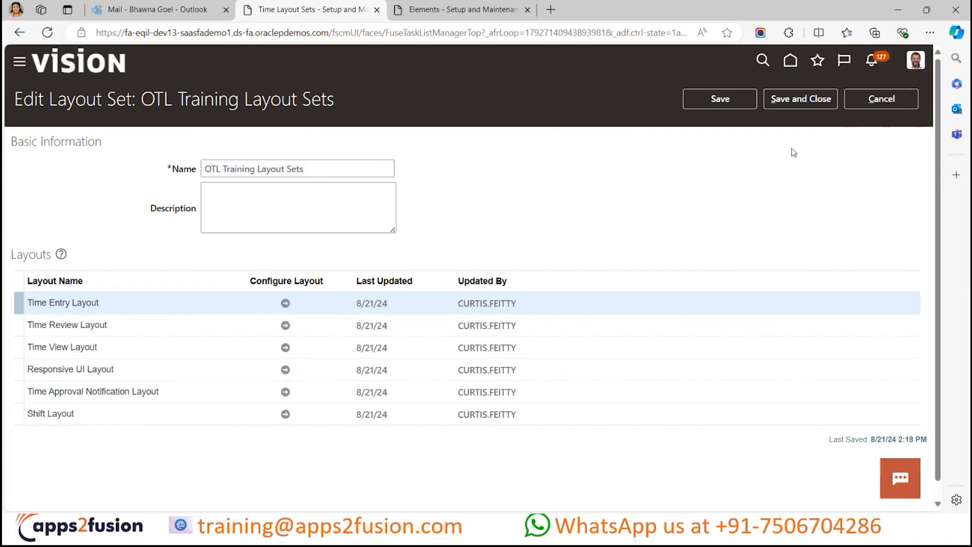
- Save and close the OTL Training Layout Sets layout set, and look over the list of layout sets
left_click(806, 98)
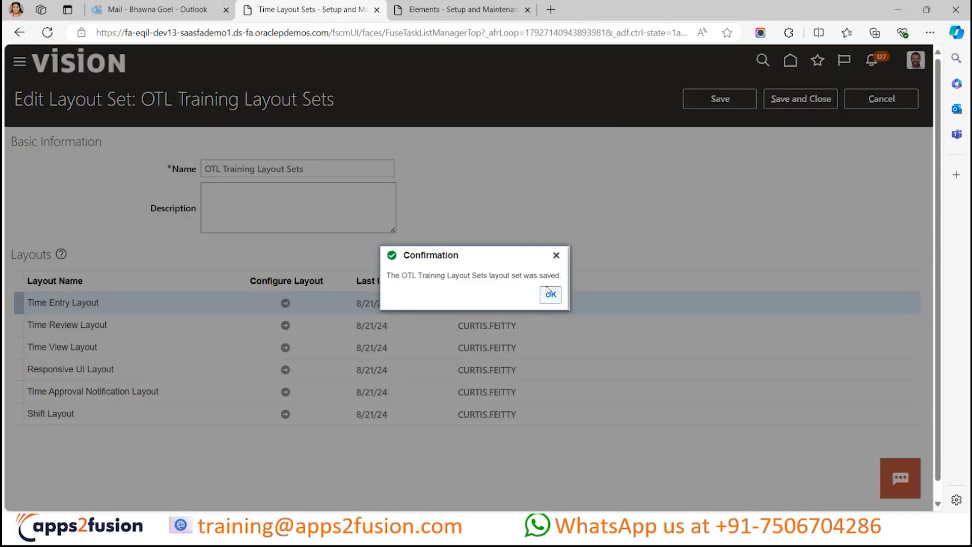
left_click(548, 291)
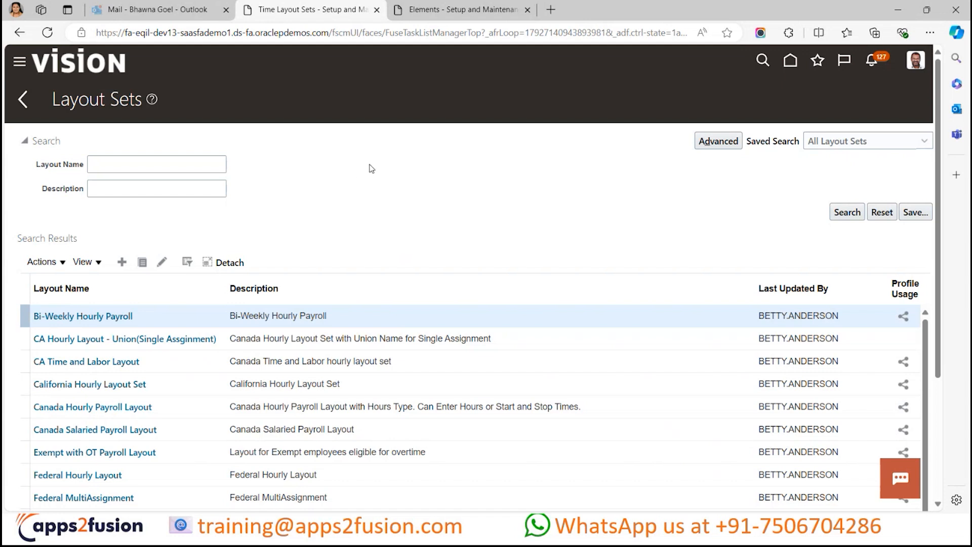
scroll(386, 265, "down", 4)
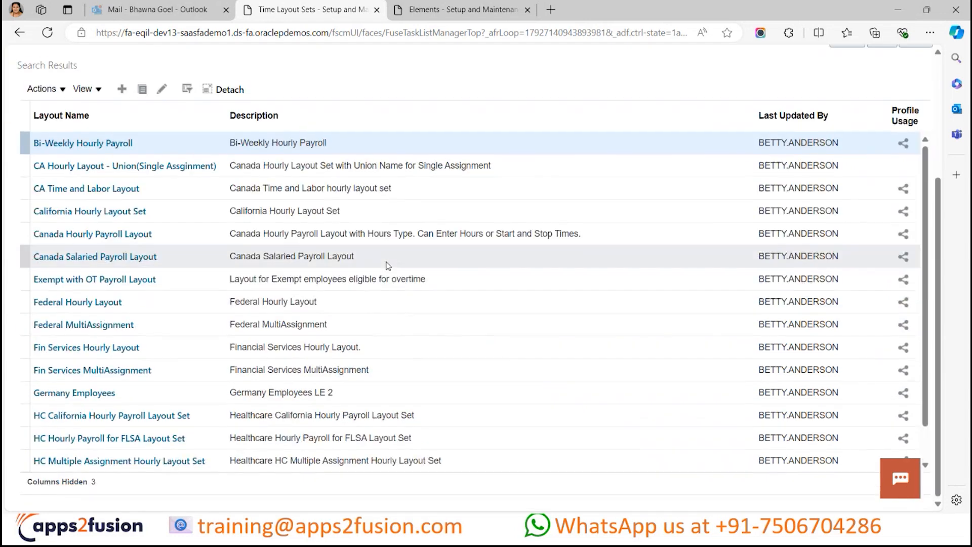
scroll(386, 265, "up", 4)
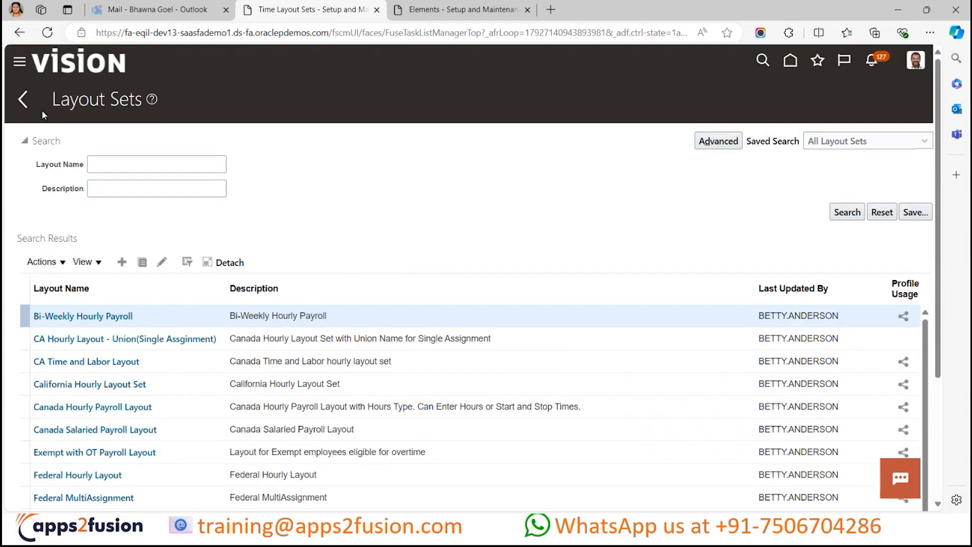